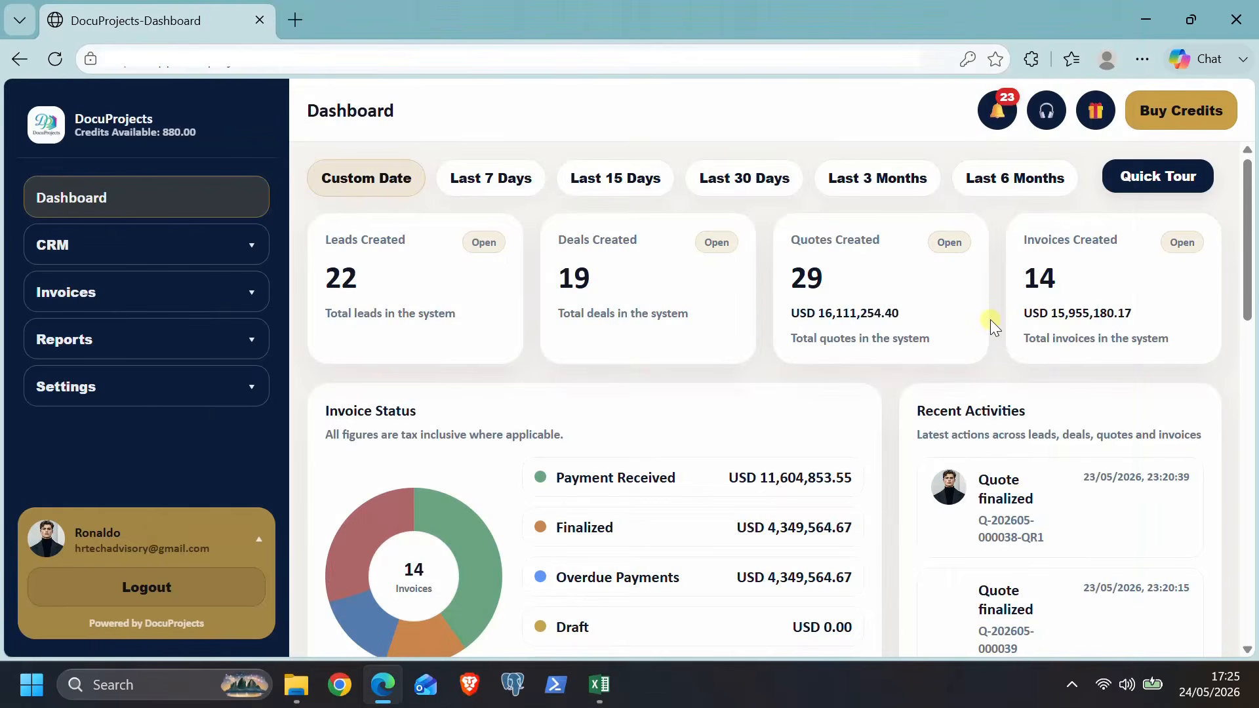
Step: Open the Reports Hub and view the Revenue Report and the Salesperson Performance report, returning to the hub after each
{"action": "left_click", "coordinate": [126, 339]}
{"action": "left_click", "coordinate": [121, 388]}
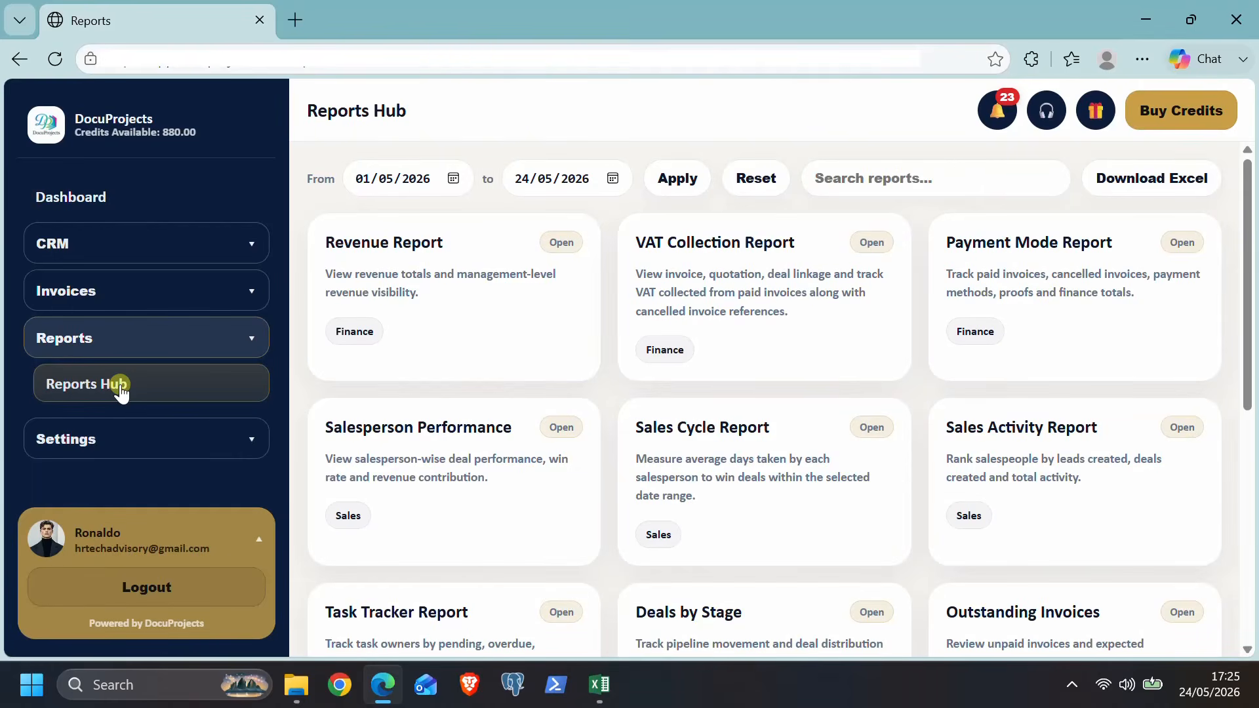
{"action": "left_click", "coordinate": [387, 288]}
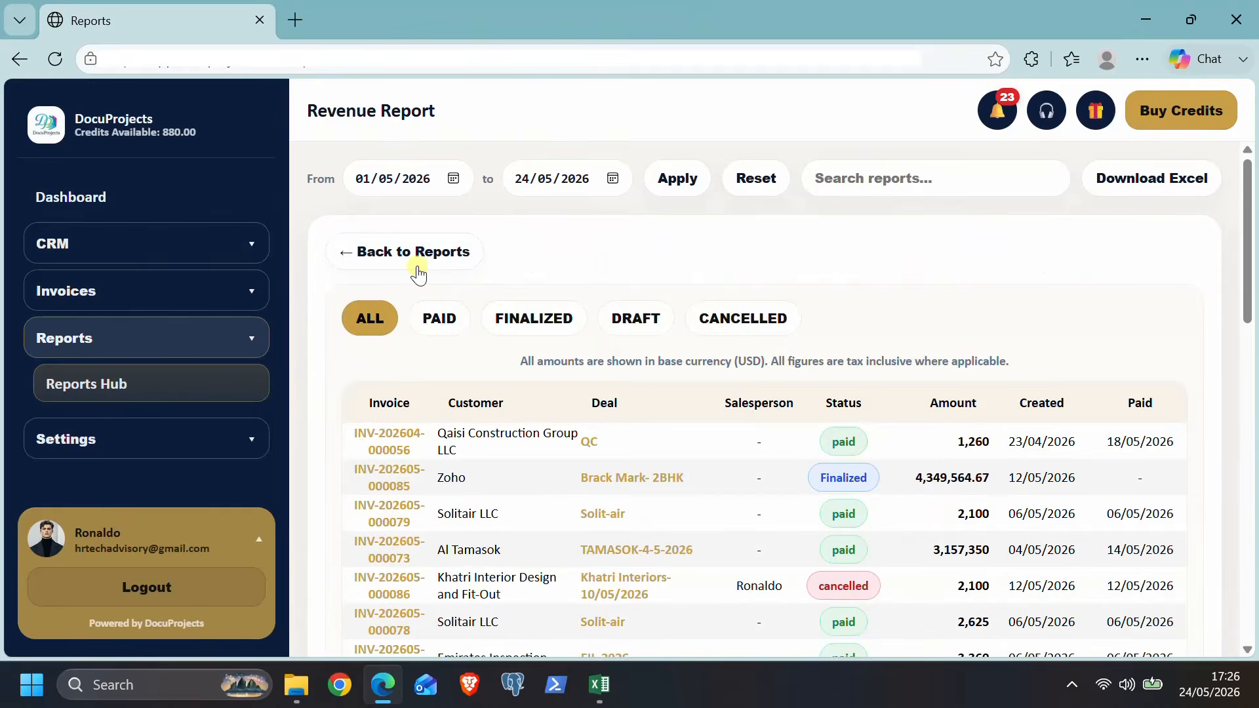
{"action": "left_click", "coordinate": [418, 271]}
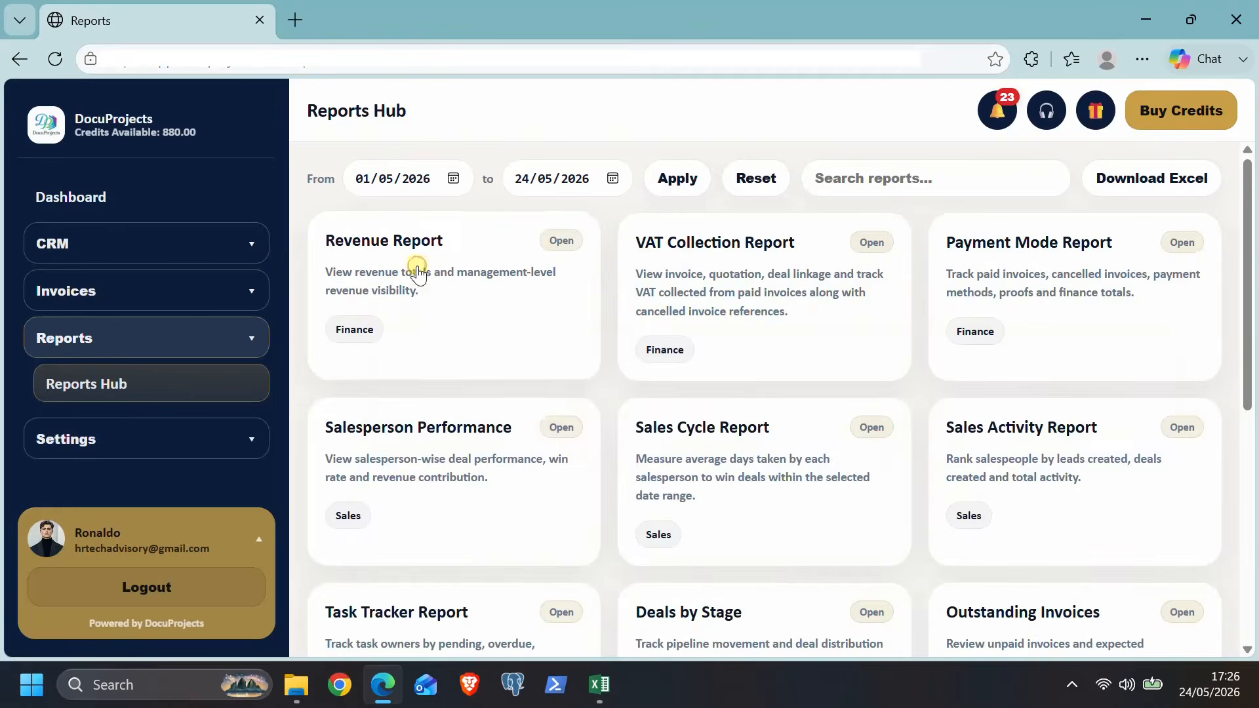
{"action": "left_click", "coordinate": [412, 480]}
{"action": "left_click", "coordinate": [408, 253]}
Step: View the Task Tracker Report and the Sales Cycle Report, returning to the Reports Hub after each
{"action": "scroll", "coordinate": [909, 446], "scroll_direction": "down", "scroll_amount": 1}
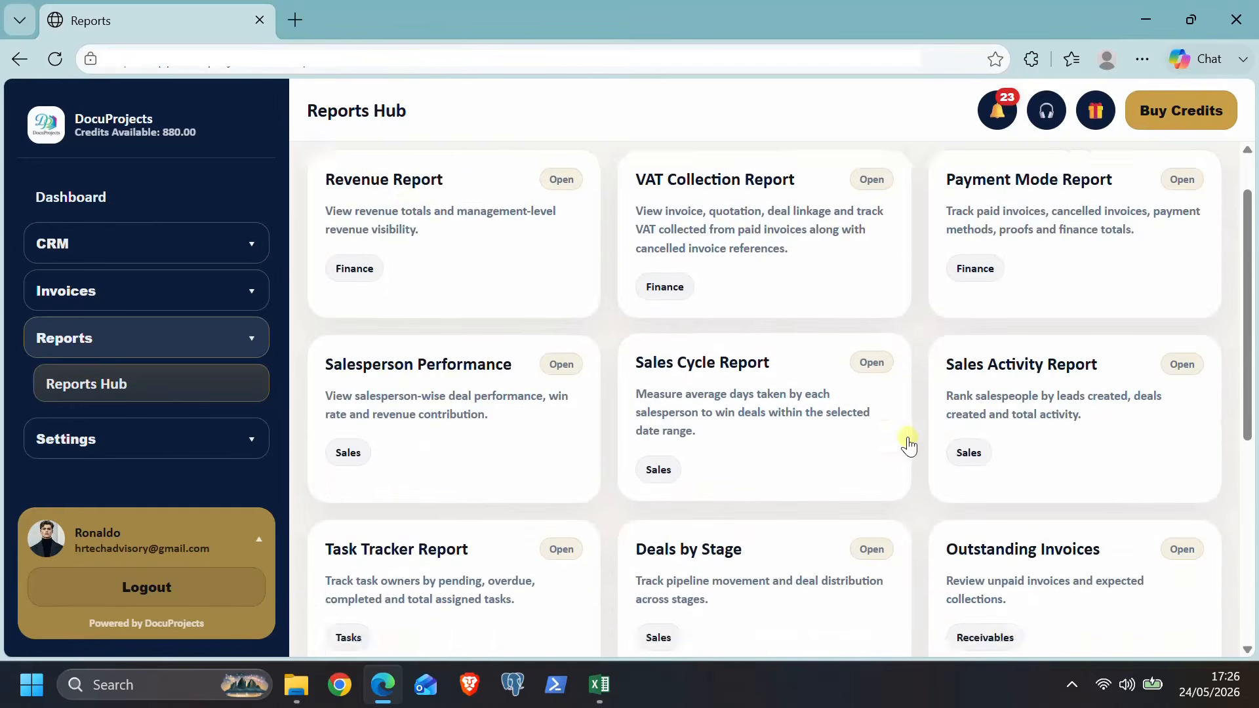
{"action": "scroll", "coordinate": [908, 446], "scroll_direction": "down", "scroll_amount": 2}
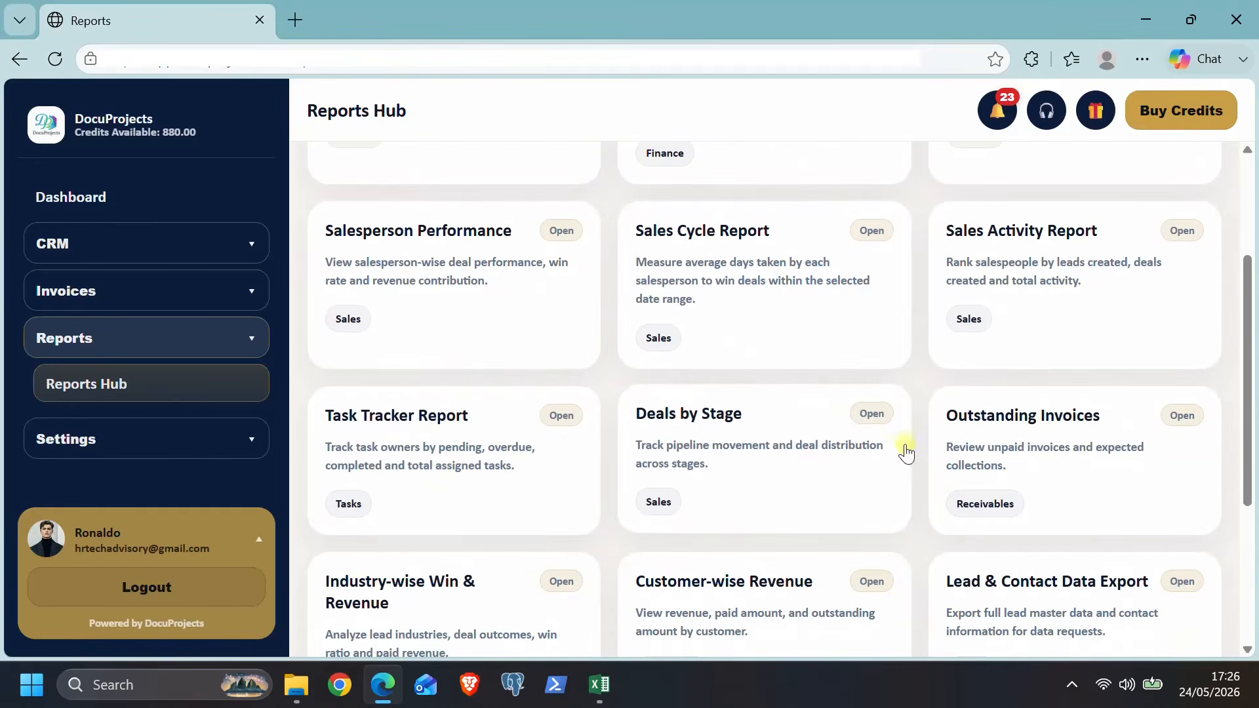
{"action": "left_click", "coordinate": [485, 450]}
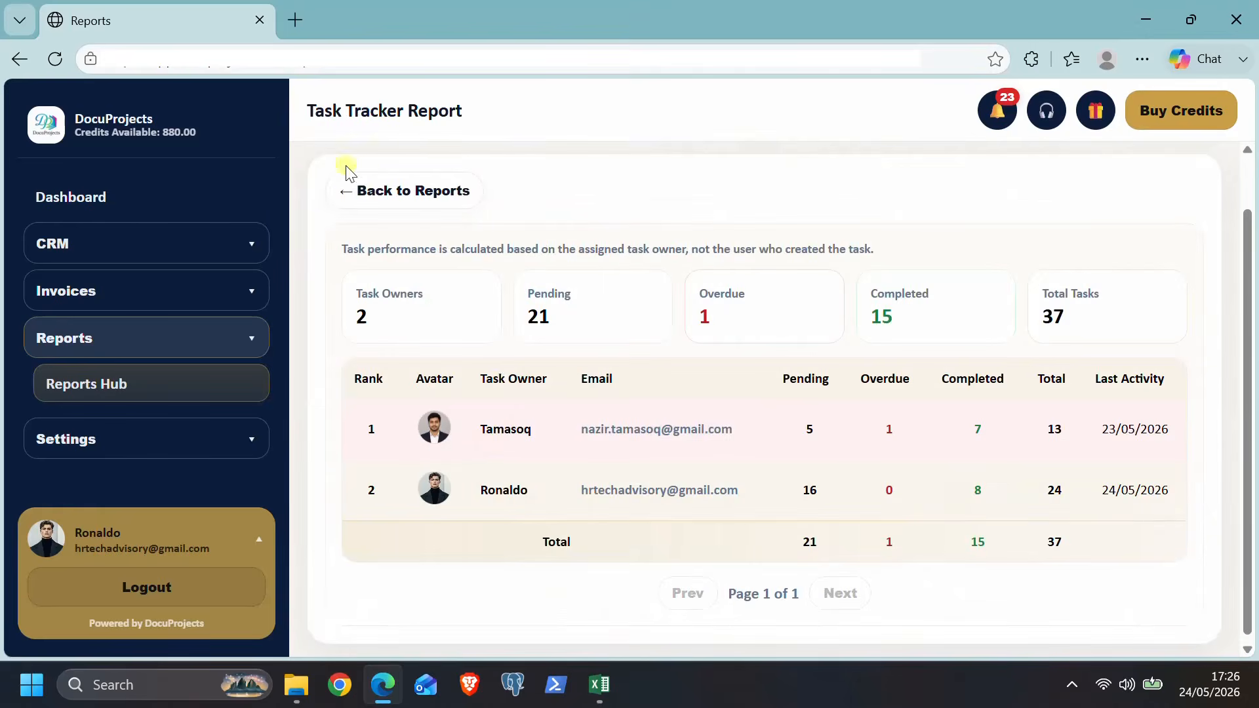
{"action": "left_click", "coordinate": [360, 190]}
{"action": "left_click", "coordinate": [687, 392]}
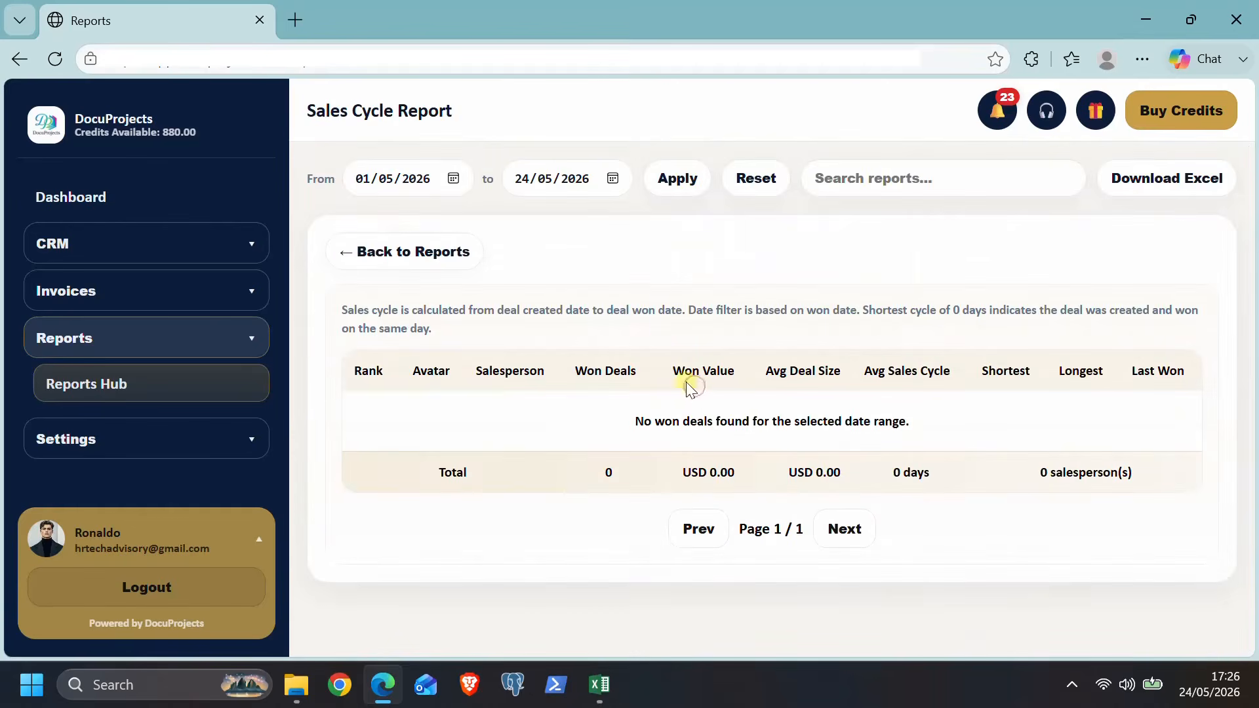
{"action": "left_click", "coordinate": [391, 242]}
Step: Look over the available reports, open the Revenue Report and filter it to finalized invoices
{"action": "scroll", "coordinate": [683, 416], "scroll_direction": "down", "scroll_amount": 5}
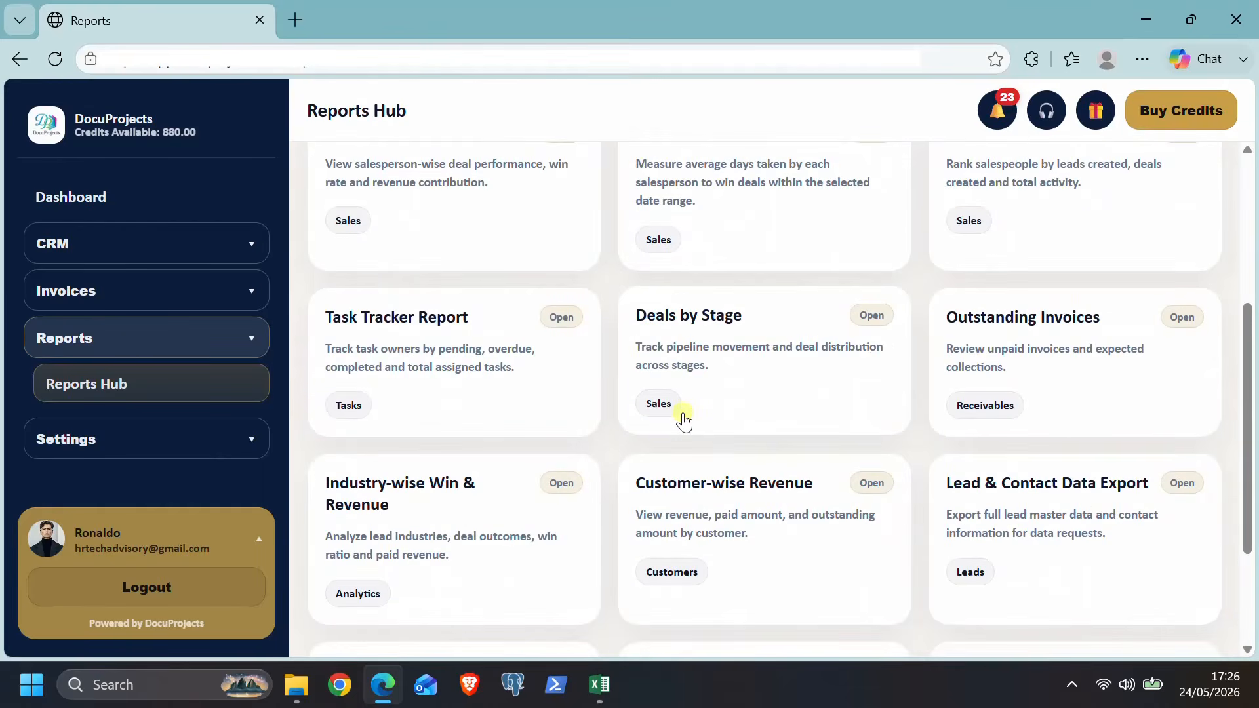
{"action": "scroll", "coordinate": [656, 420], "scroll_direction": "up", "scroll_amount": 5}
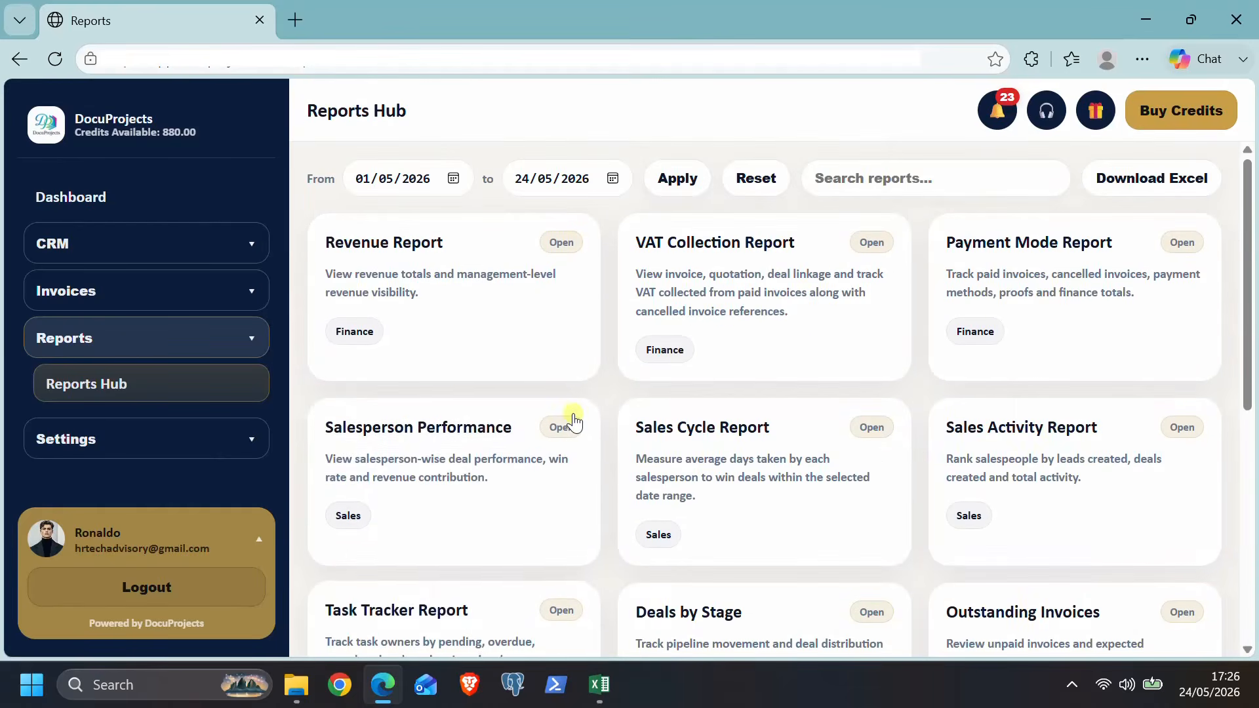
{"action": "left_click", "coordinate": [490, 314]}
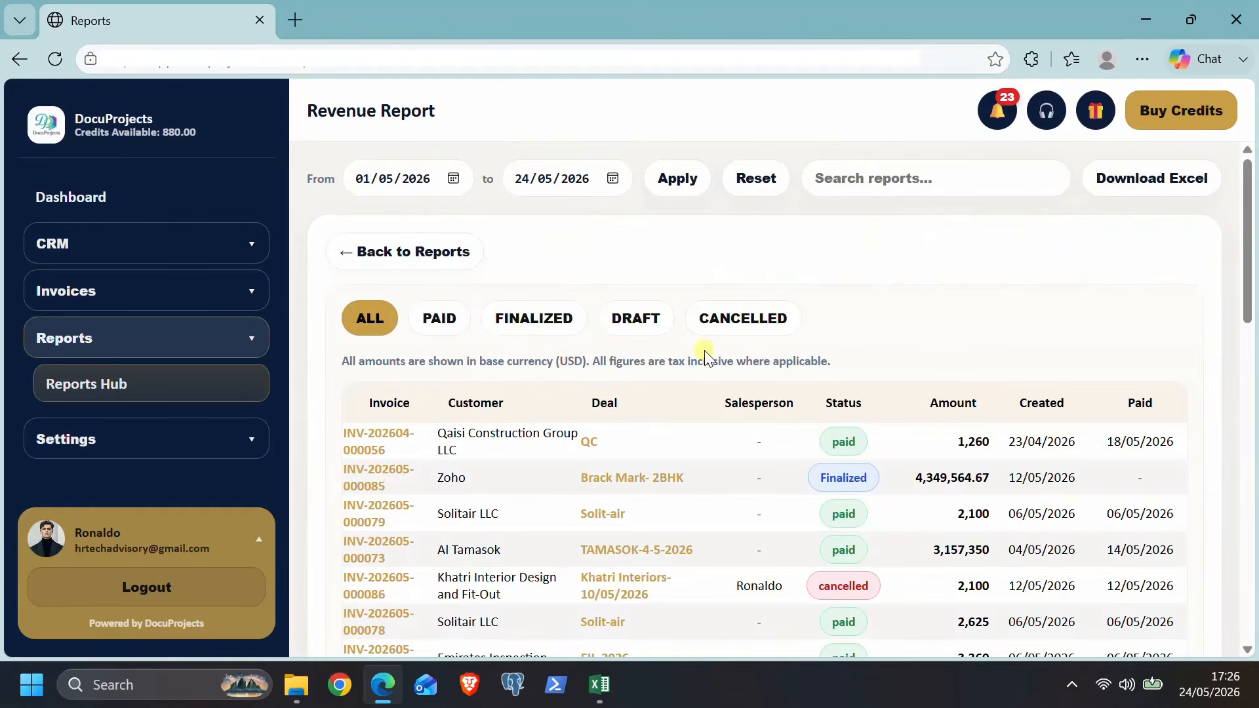
{"action": "left_click", "coordinate": [505, 328]}
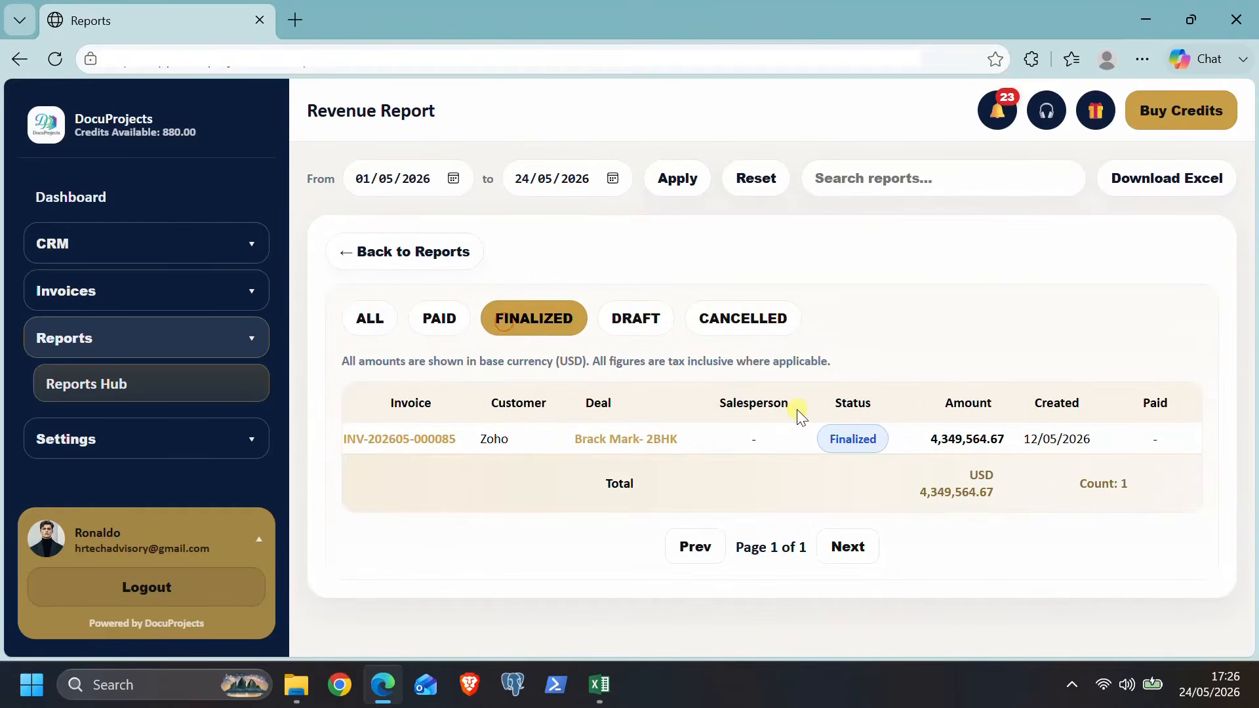
Step: Filter the Revenue Report to paid invoices and download it for Excel
{"action": "left_click", "coordinate": [451, 334]}
{"action": "scroll", "coordinate": [765, 393], "scroll_direction": "down", "scroll_amount": 4}
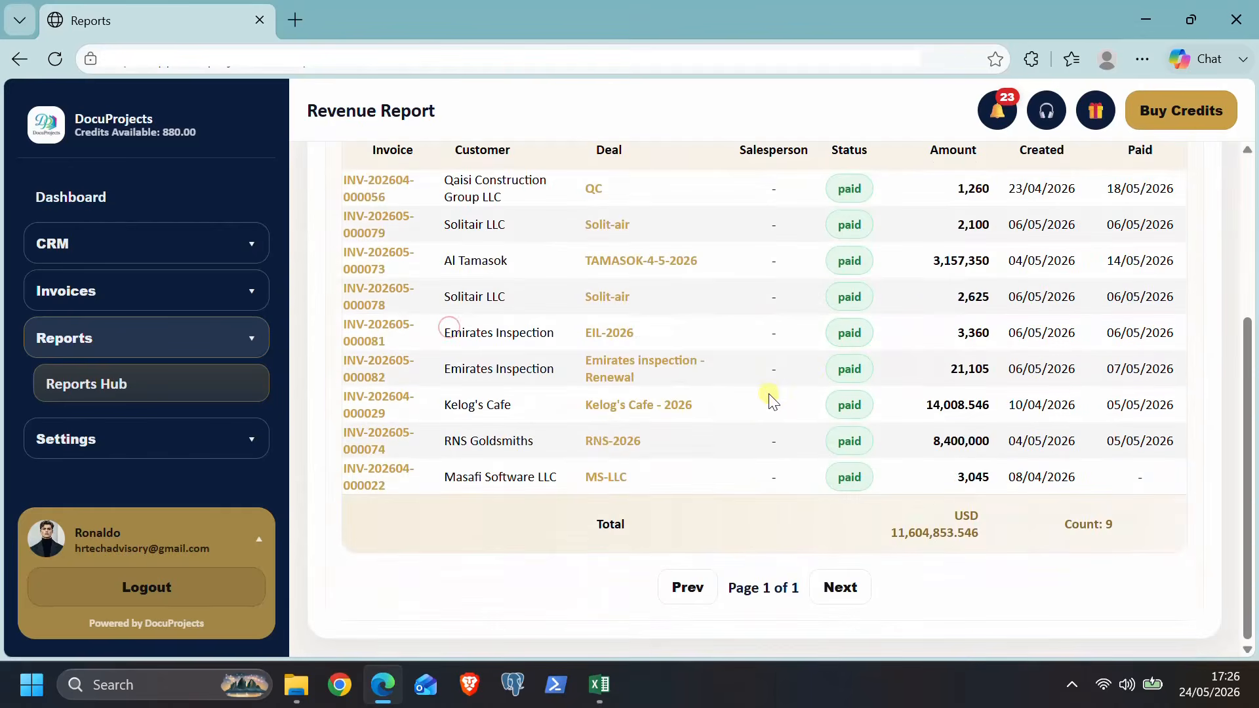
{"action": "scroll", "coordinate": [967, 436], "scroll_direction": "up", "scroll_amount": 4}
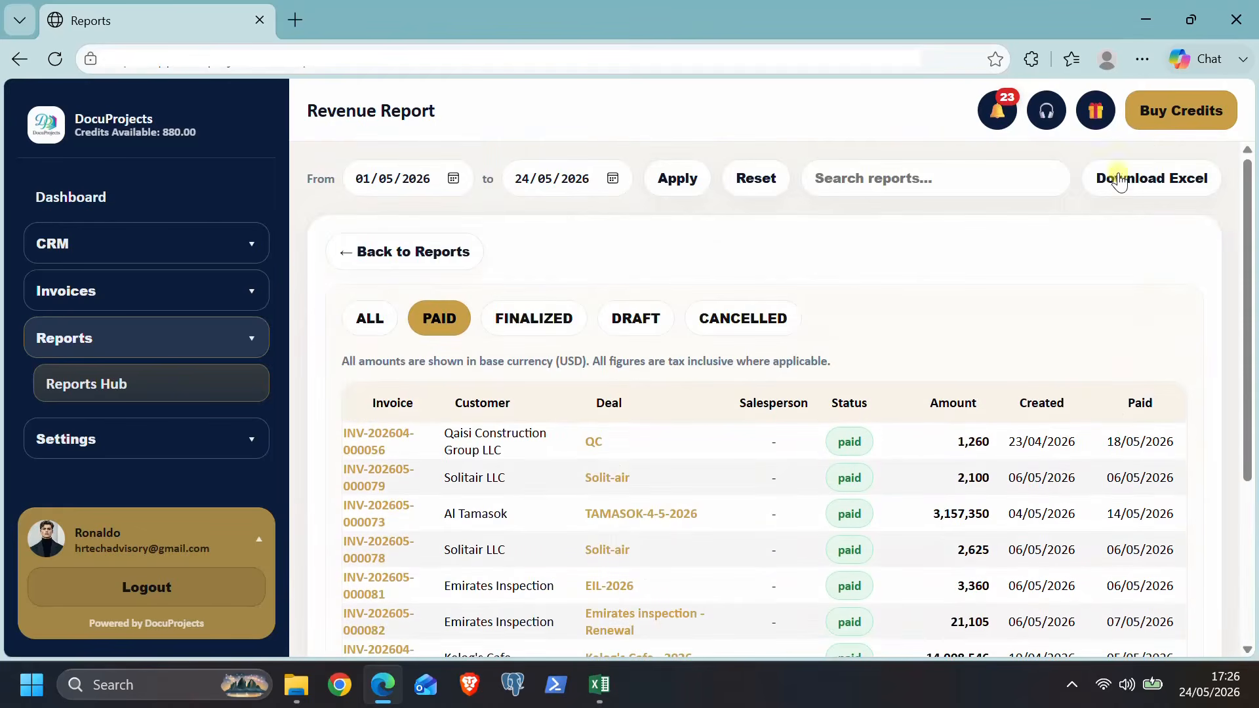
{"action": "left_click", "coordinate": [1146, 191]}
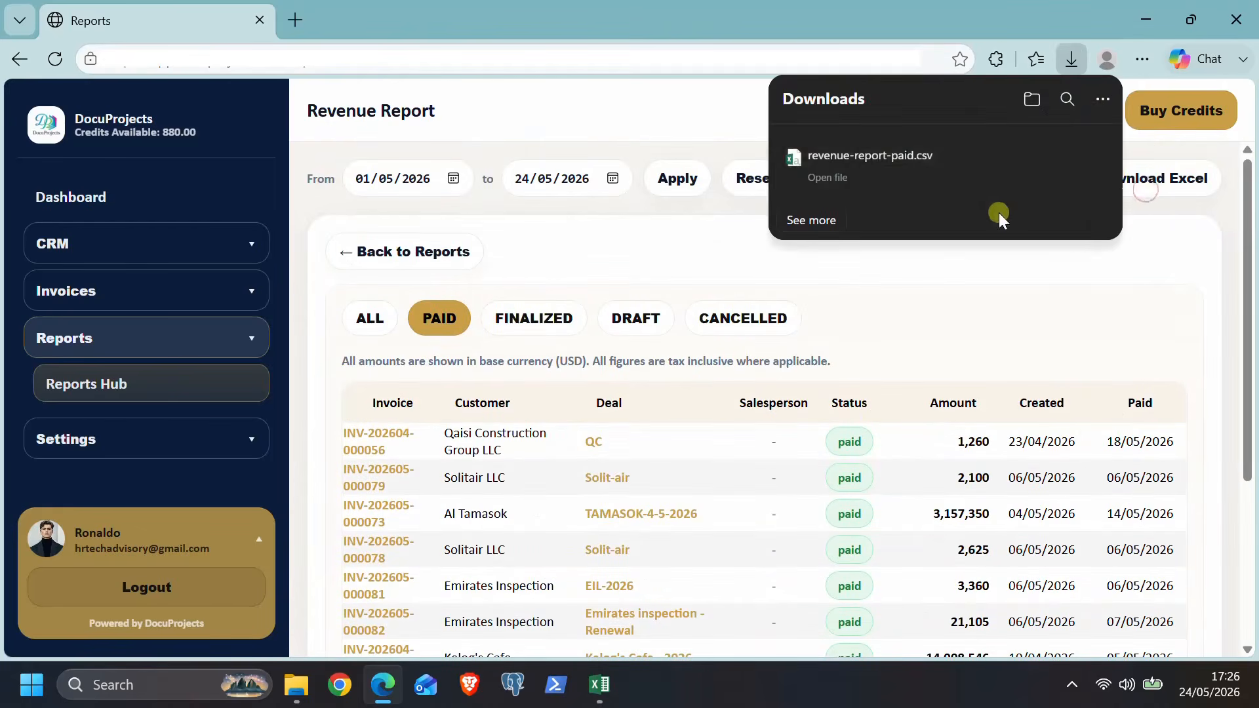
{"action": "left_click", "coordinate": [1151, 253]}
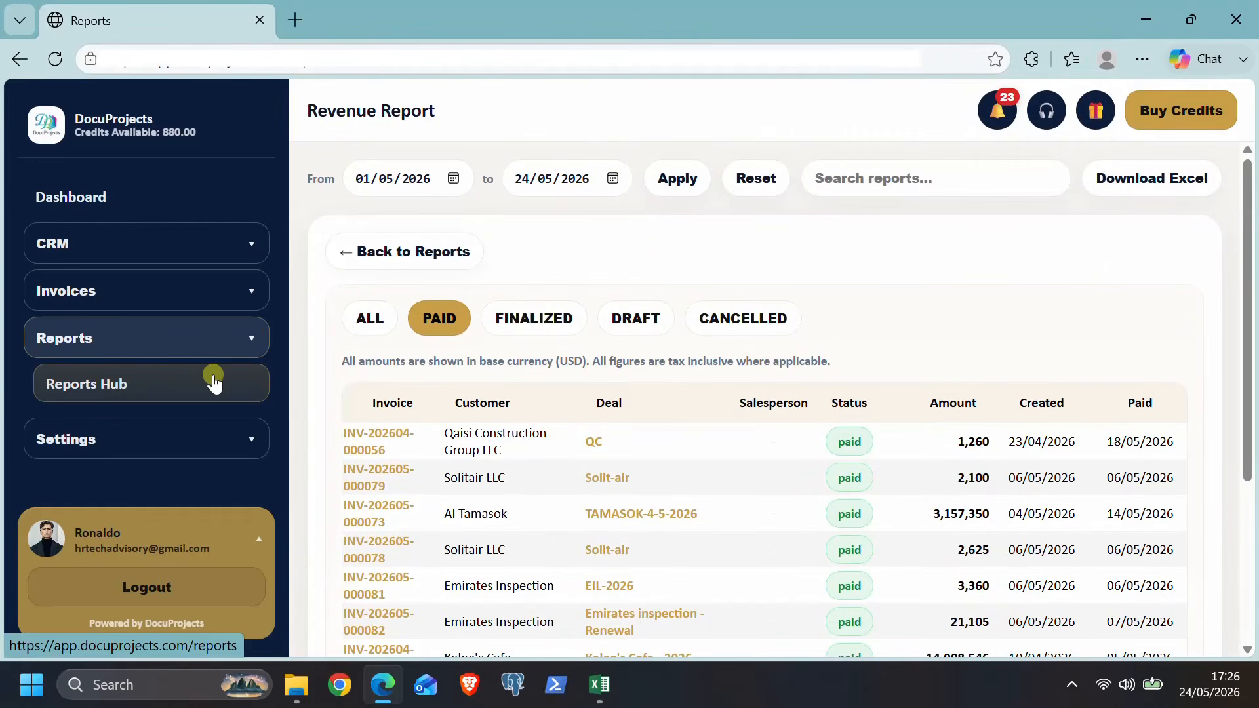
Step: Open the Workspace settings, review the company details and continue to the Document Details
{"action": "left_click", "coordinate": [186, 450]}
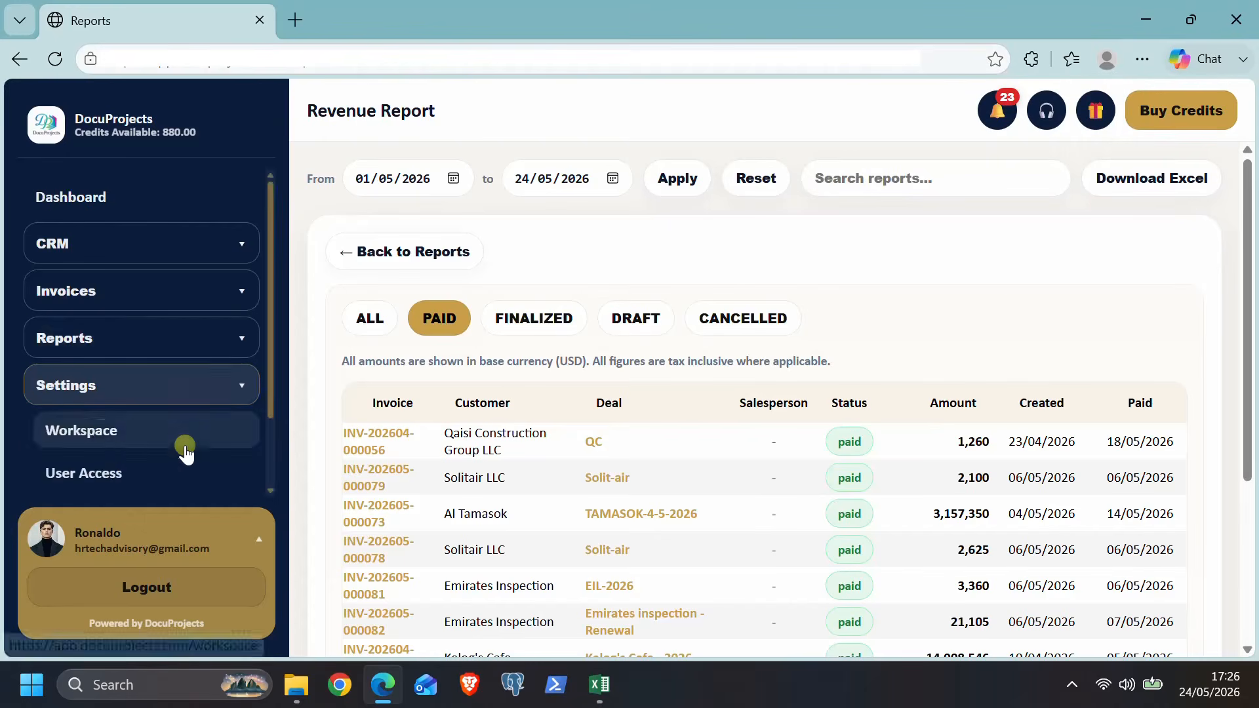
{"action": "left_click", "coordinate": [99, 430]}
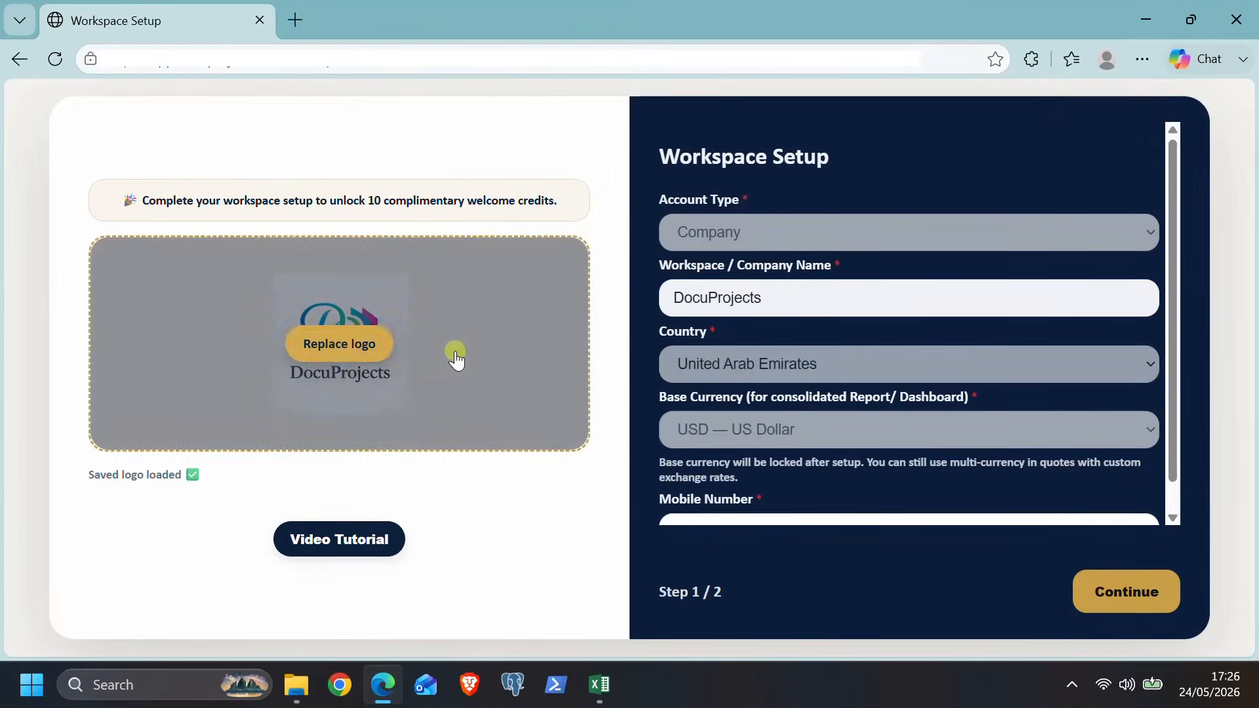
{"action": "scroll", "coordinate": [925, 405], "scroll_direction": "down", "scroll_amount": 1}
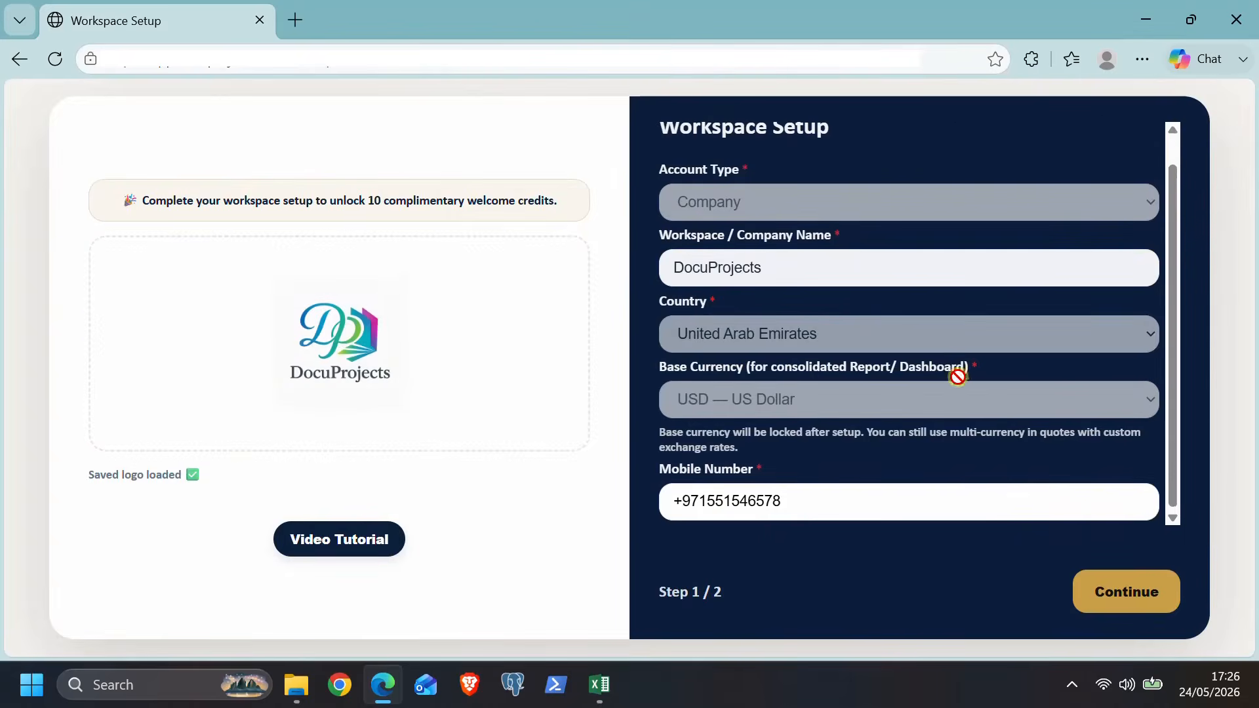
{"action": "left_click", "coordinate": [1111, 593]}
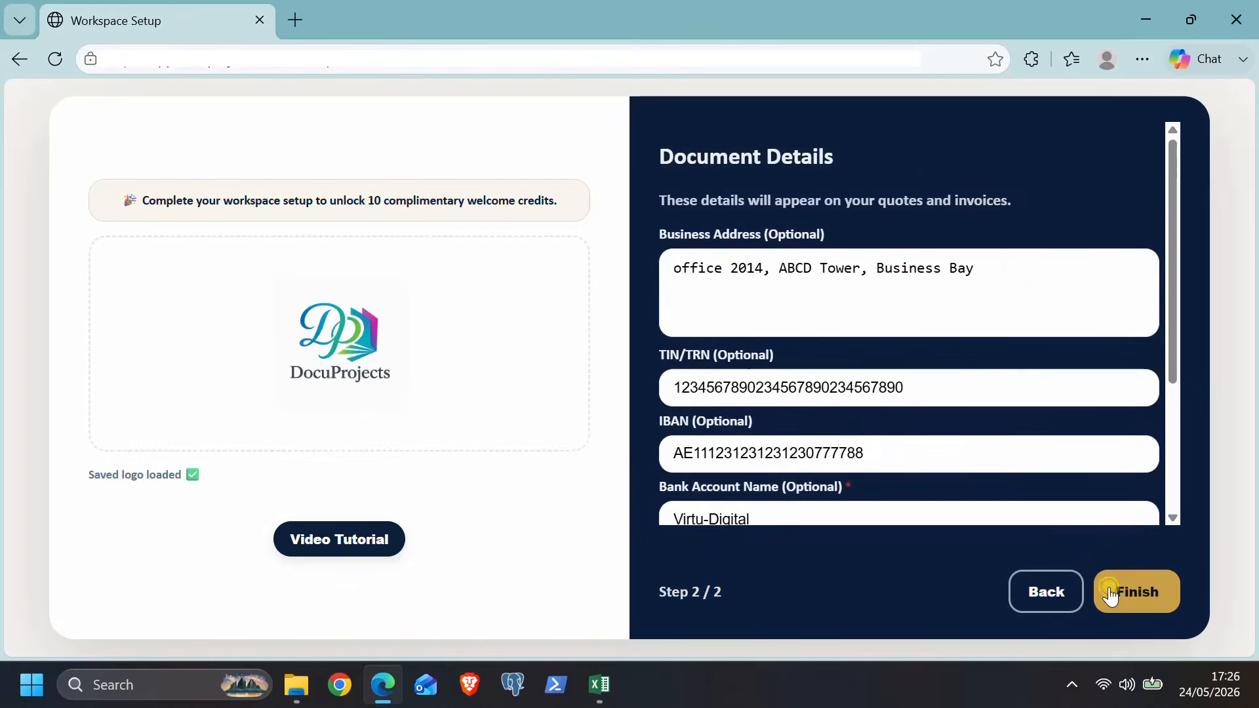
Step: Review the tax number, IBAN, bank account and payment details for quotes and invoices, and finish the workspace setup
{"action": "scroll", "coordinate": [954, 439], "scroll_direction": "down", "scroll_amount": 2}
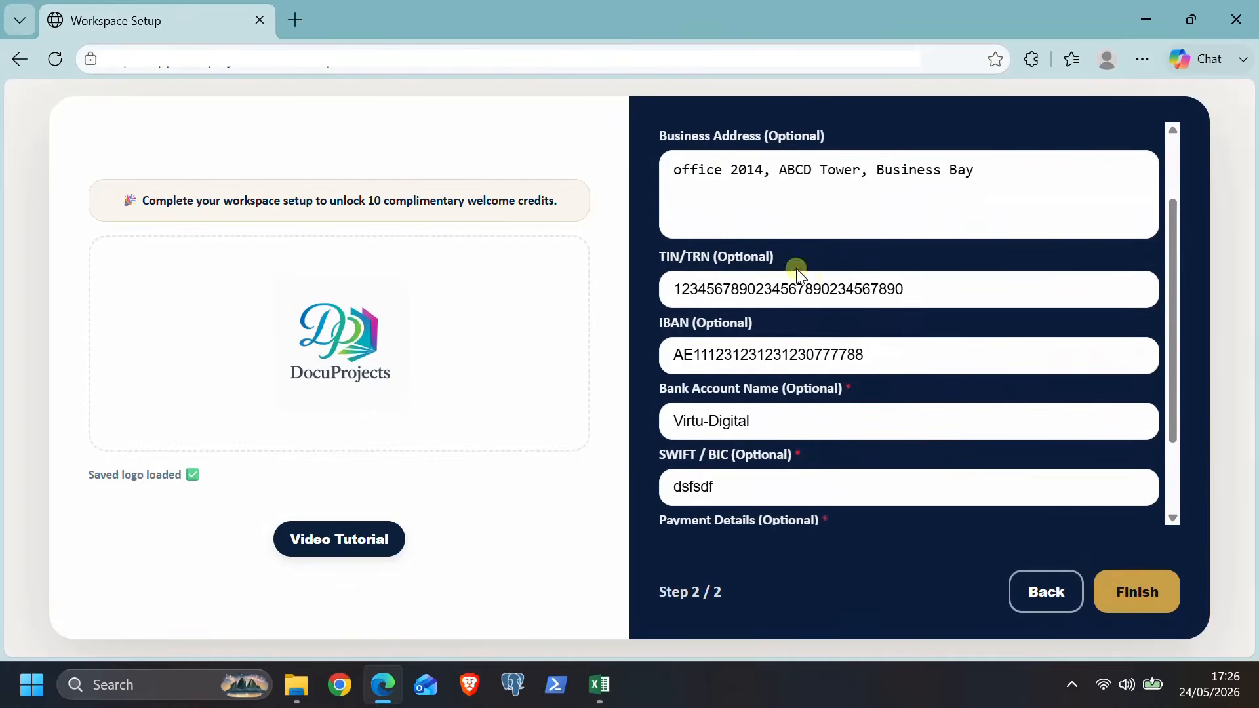
{"action": "left_click_drag", "start_coordinate": [776, 257], "coordinate": [690, 252]}
{"action": "left_click_drag", "start_coordinate": [753, 322], "coordinate": [660, 329]}
{"action": "left_click", "coordinate": [806, 417]}
{"action": "scroll", "coordinate": [808, 415], "scroll_direction": "down", "scroll_amount": 2}
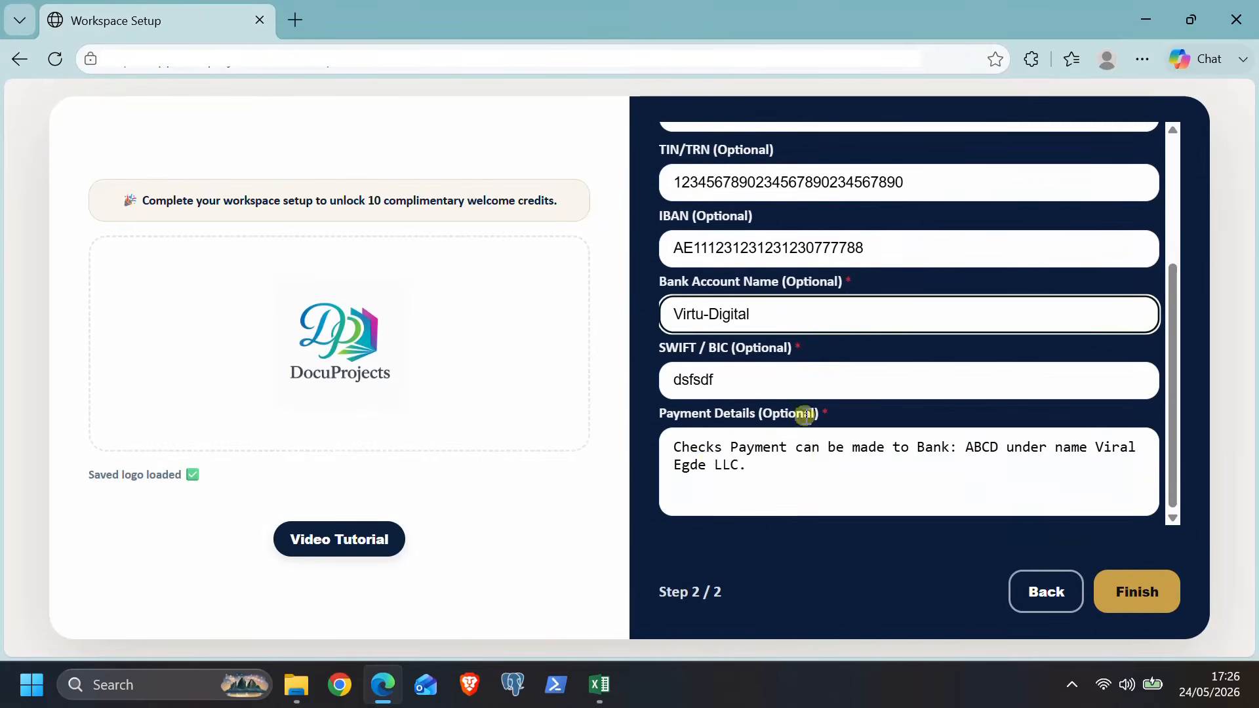
{"action": "left_click_drag", "start_coordinate": [784, 472], "coordinate": [671, 439]}
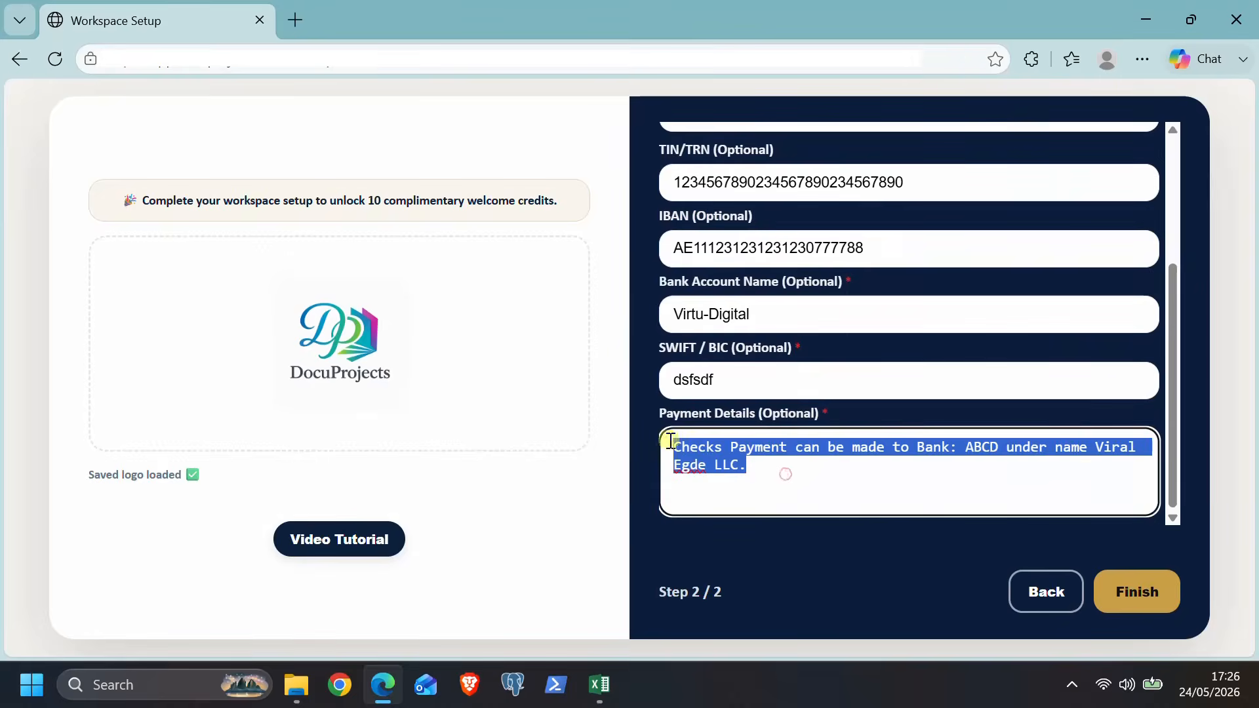
{"action": "left_click", "coordinate": [1151, 598]}
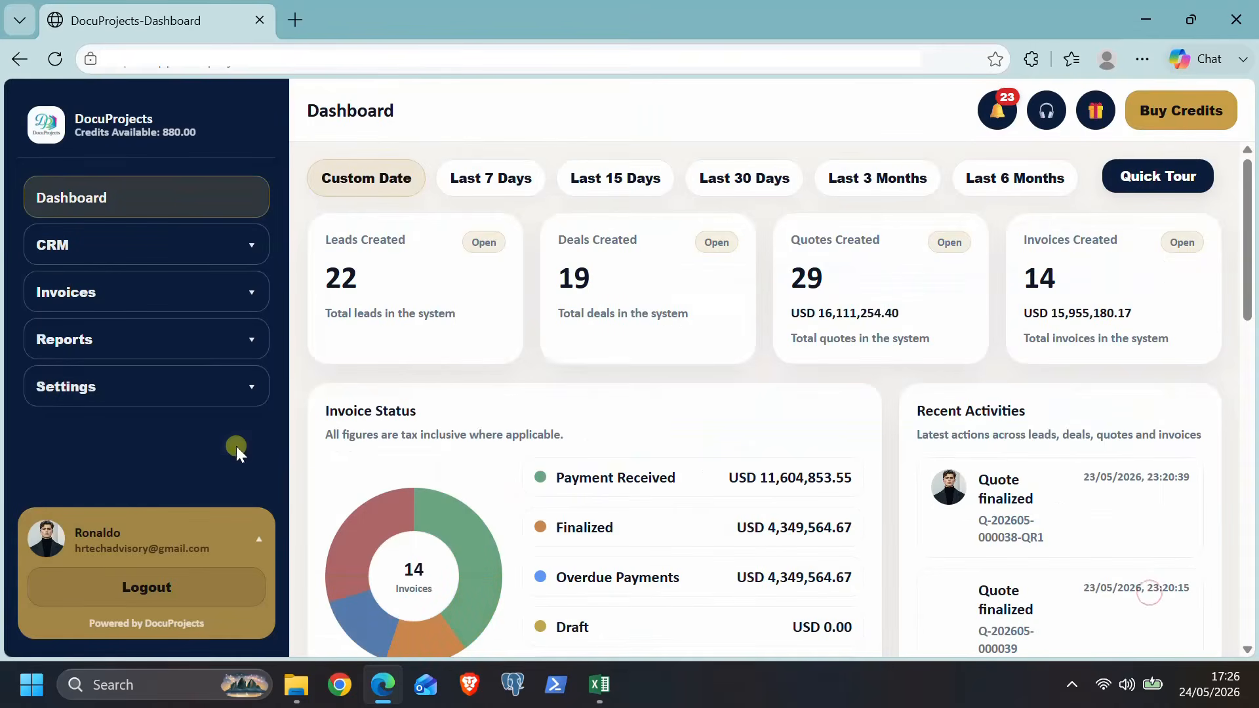
Step: View the Products page and the Transfer Leads page in the settings
{"action": "left_click", "coordinate": [208, 392]}
{"action": "left_click", "coordinate": [98, 474]}
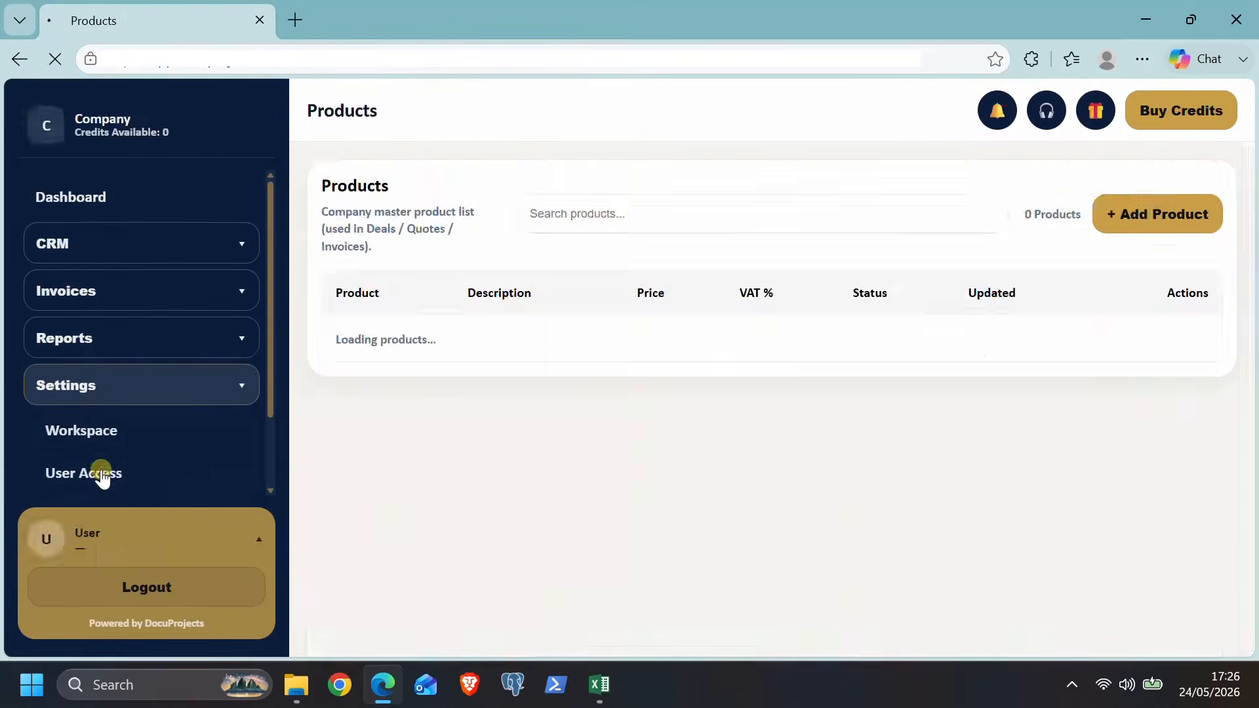
{"action": "scroll", "coordinate": [113, 436], "scroll_direction": "down", "scroll_amount": 1}
{"action": "left_click", "coordinate": [95, 422]}
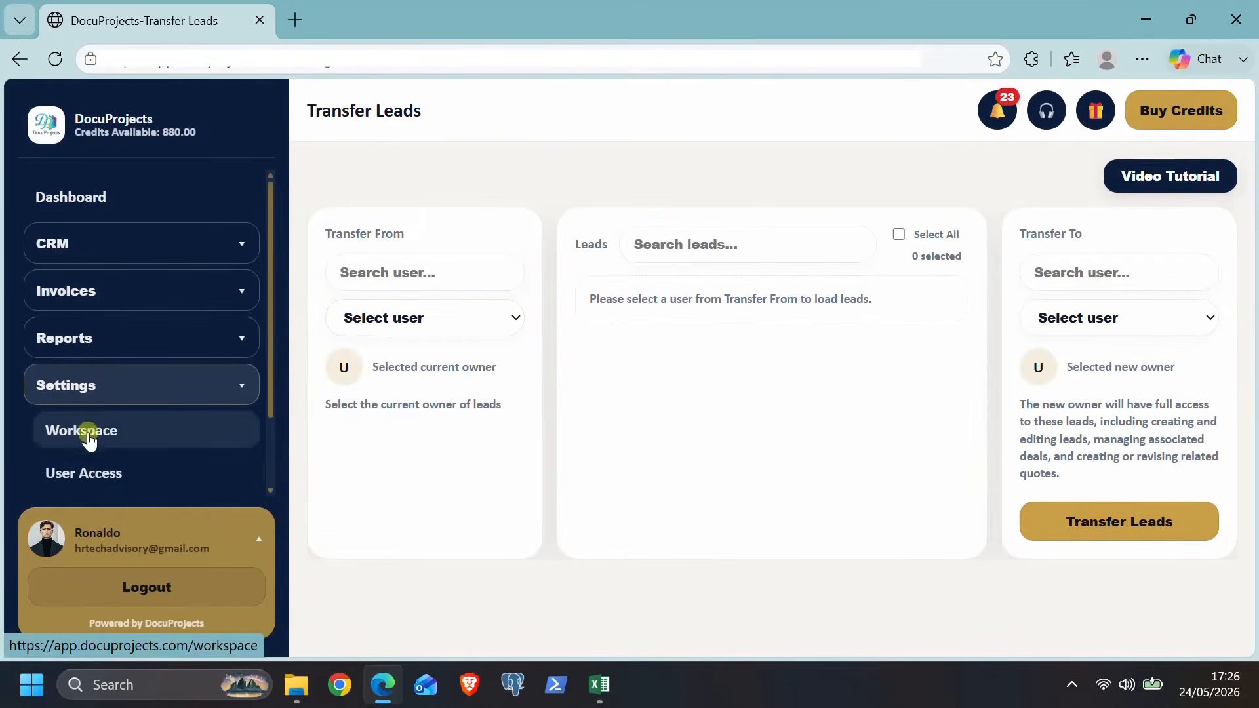
Step: Open the User Access settings and review the invited users and their access controls
{"action": "left_click", "coordinate": [74, 473]}
{"action": "scroll", "coordinate": [721, 433], "scroll_direction": "down", "scroll_amount": 4}
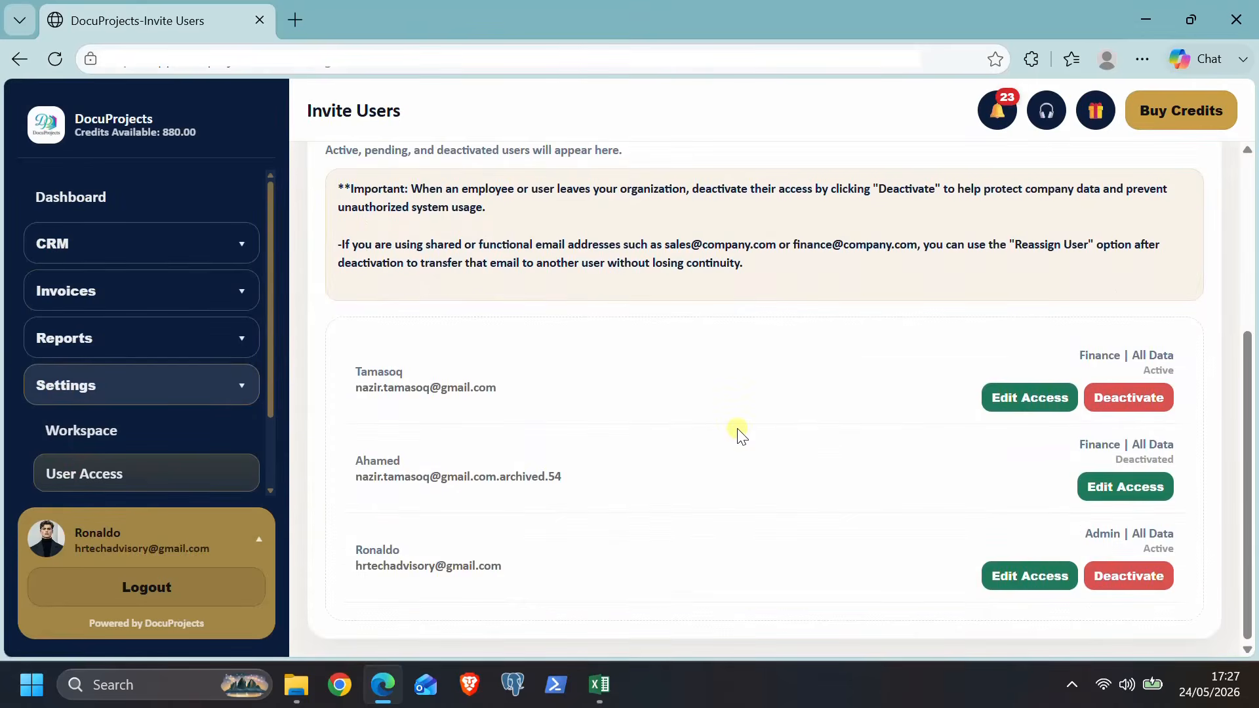
{"action": "scroll", "coordinate": [738, 433], "scroll_direction": "up", "scroll_amount": 4}
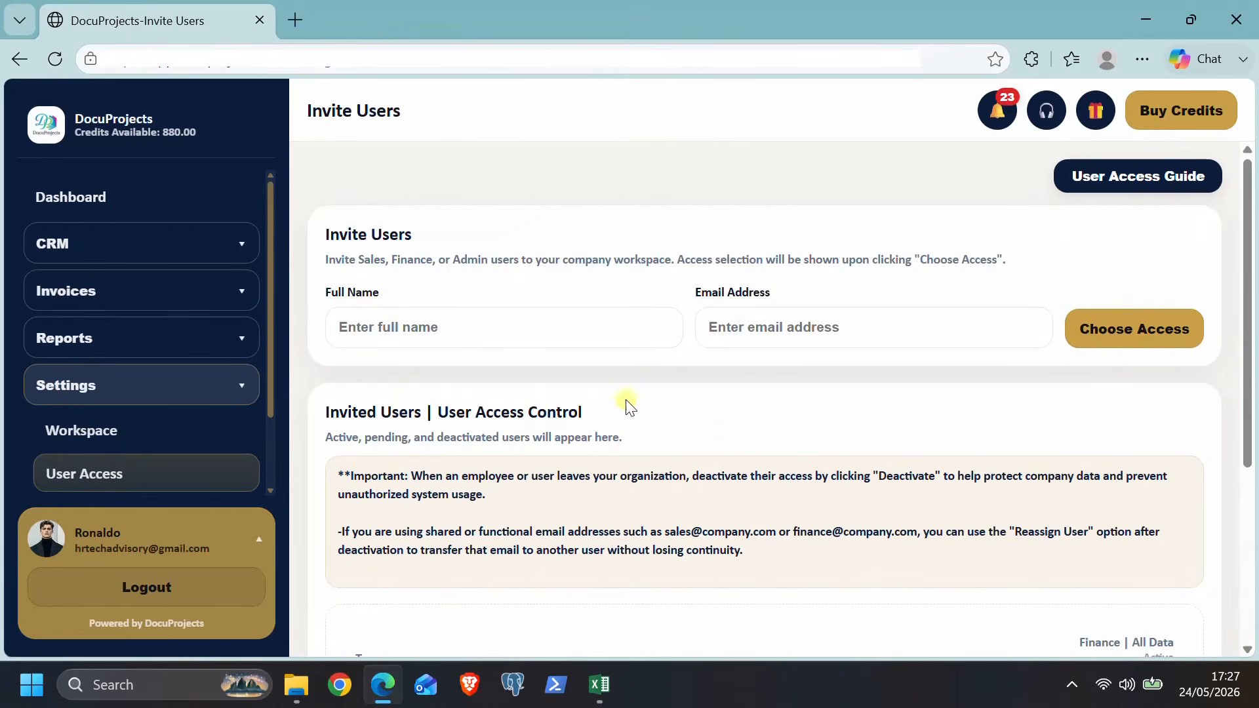
Step: Open the CRM lead import page and download the lead import template
{"action": "left_click", "coordinate": [188, 260]}
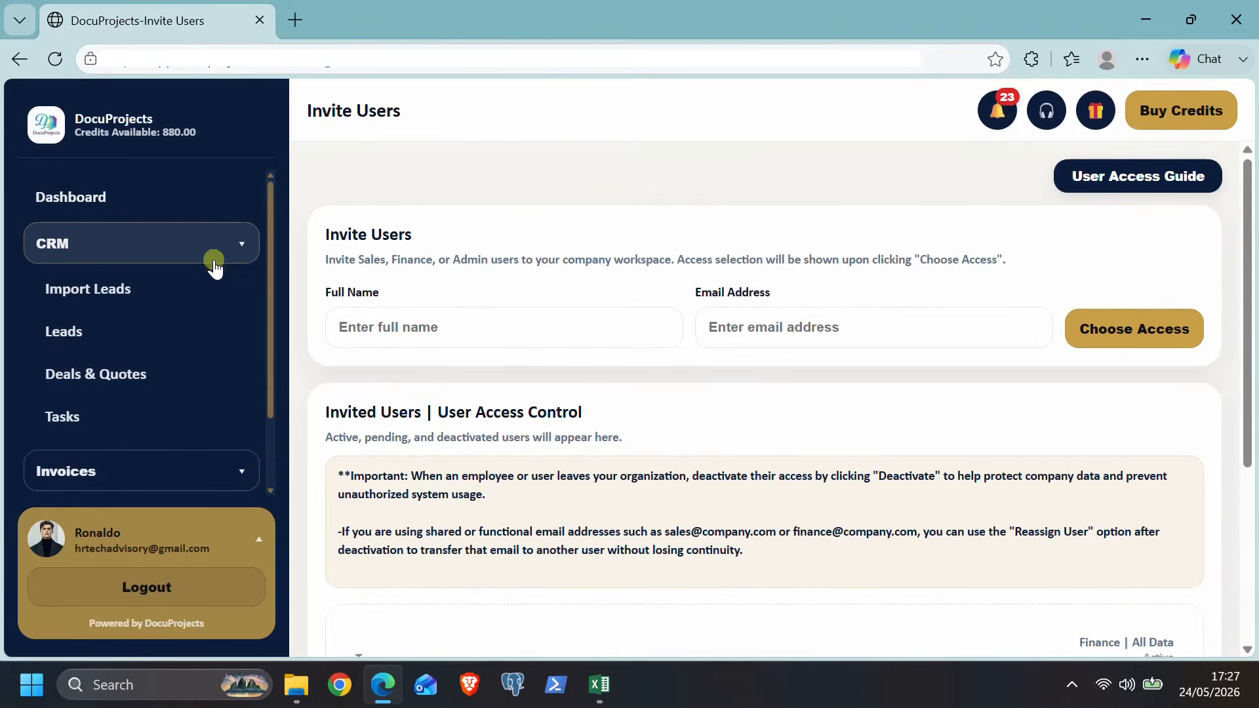
{"action": "left_click", "coordinate": [91, 296]}
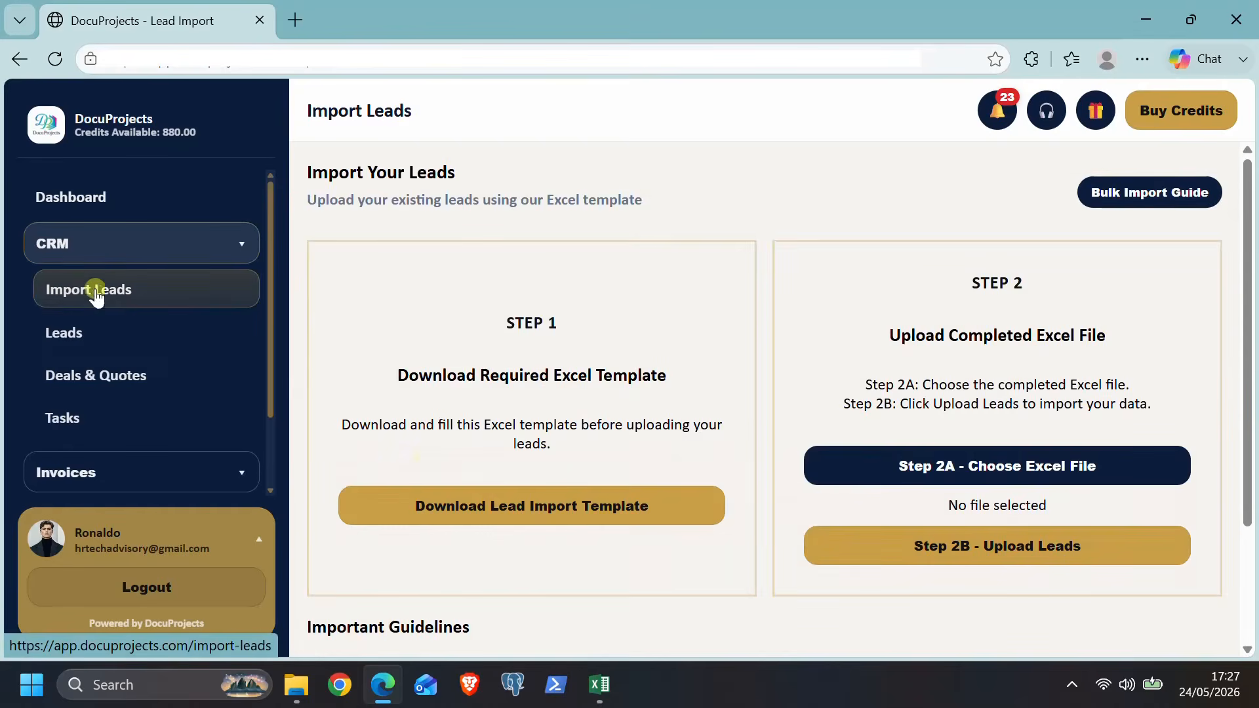
{"action": "left_click", "coordinate": [618, 517]}
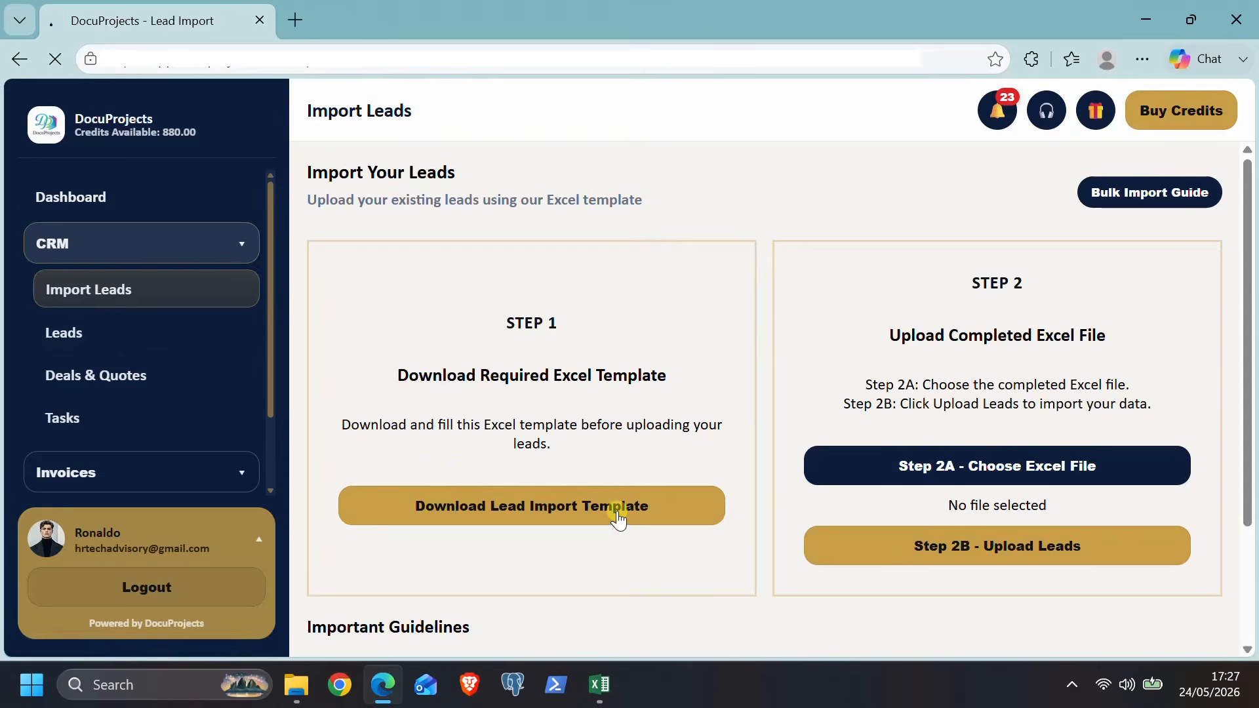
Step: Open the Excel file selection, switch to Excel to review the lead import template's columns and sample rows, and close both without choosing a file
{"action": "left_click", "coordinate": [998, 467]}
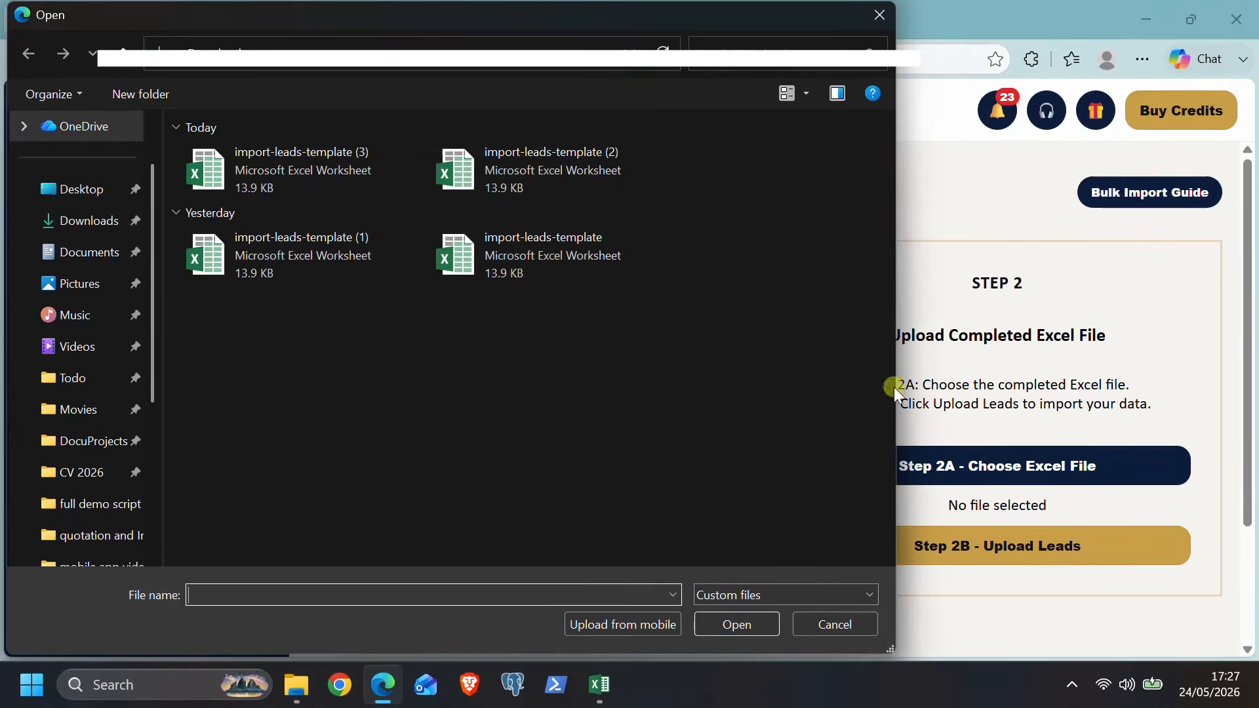
{"action": "left_click", "coordinate": [599, 684]}
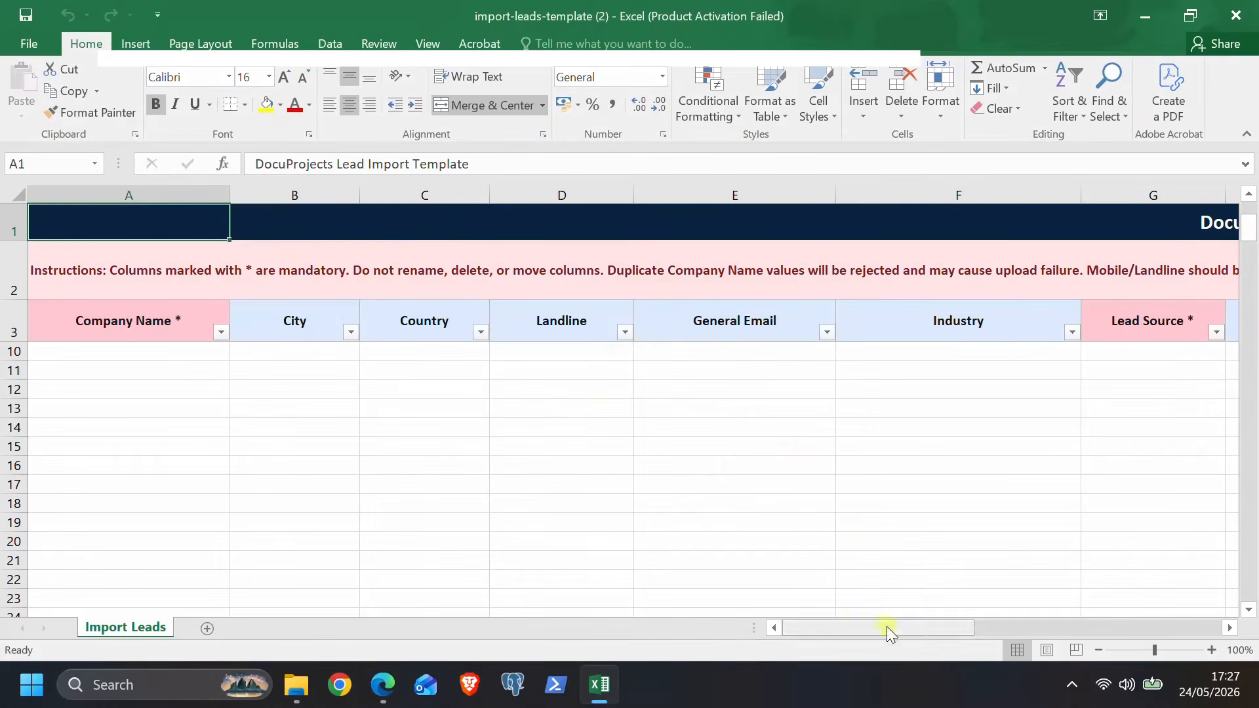
{"action": "left_click_drag", "start_coordinate": [888, 628], "coordinate": [1108, 628]}
{"action": "scroll", "coordinate": [1075, 568], "scroll_direction": "up", "scroll_amount": 2}
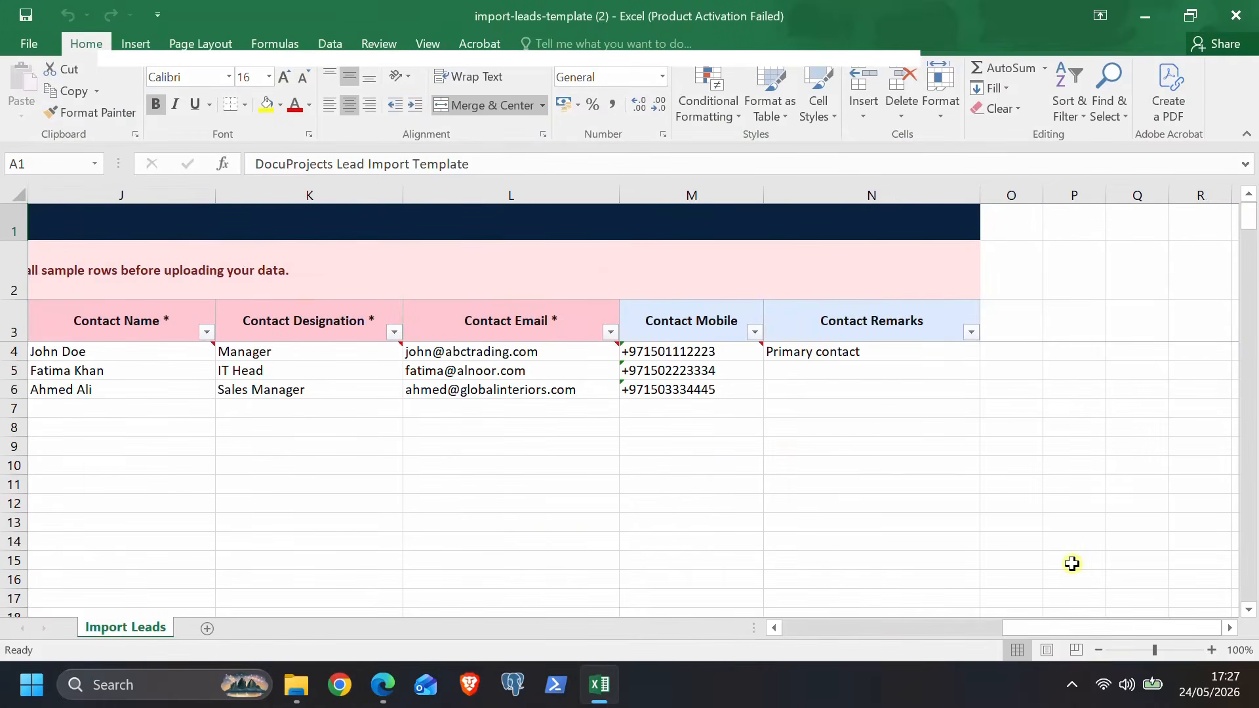
{"action": "left_click", "coordinate": [1237, 16]}
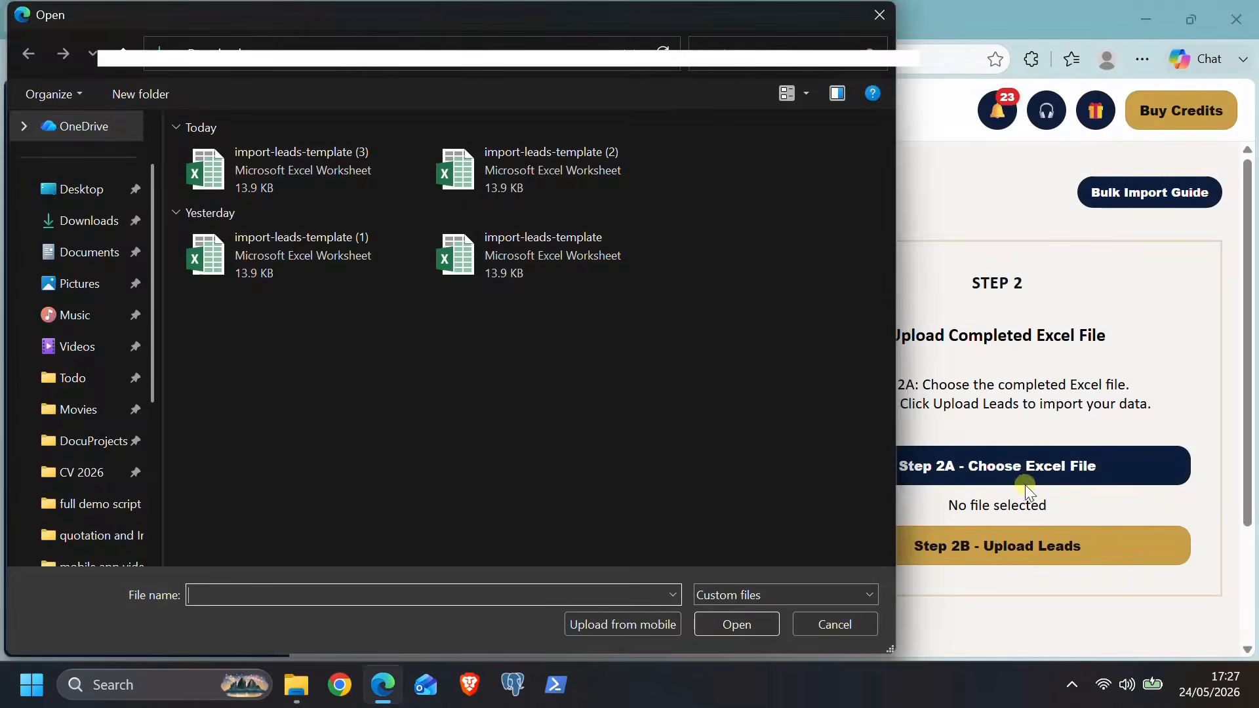
{"action": "left_click", "coordinate": [877, 17]}
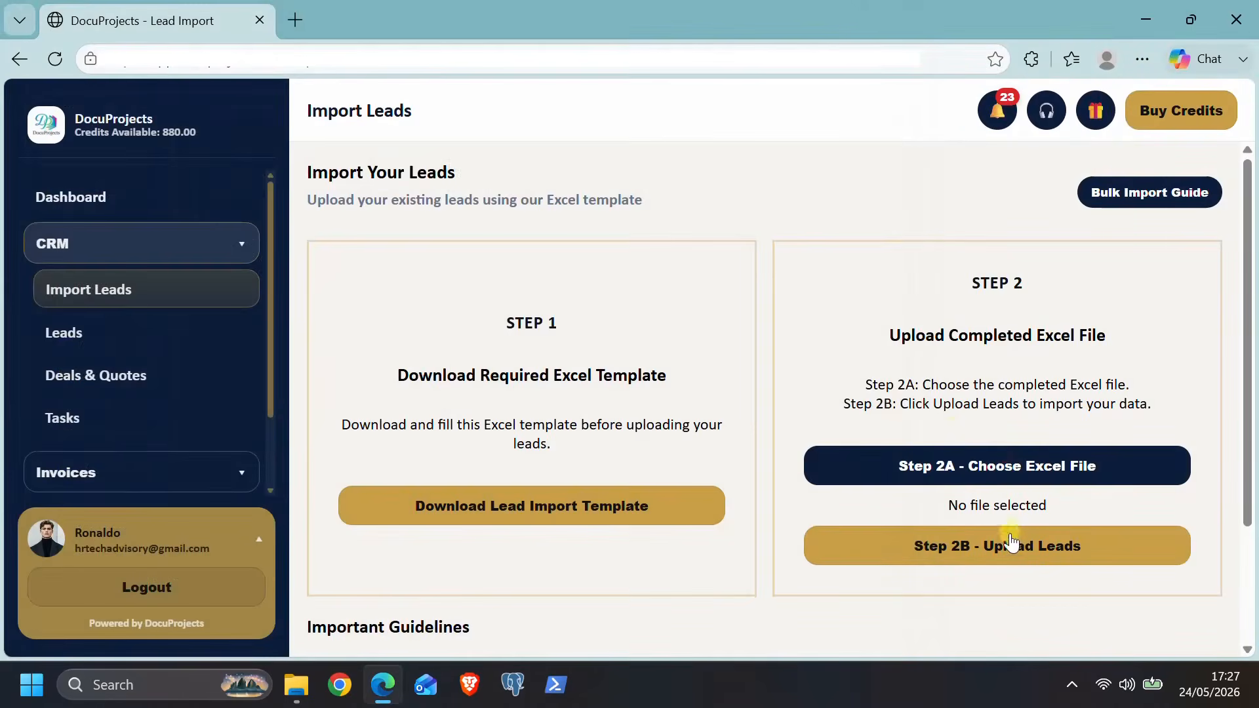
Step: Try to import leads from import-leads-template (3).xlsx, review the row errors and close the import report
{"action": "left_click", "coordinate": [1001, 466]}
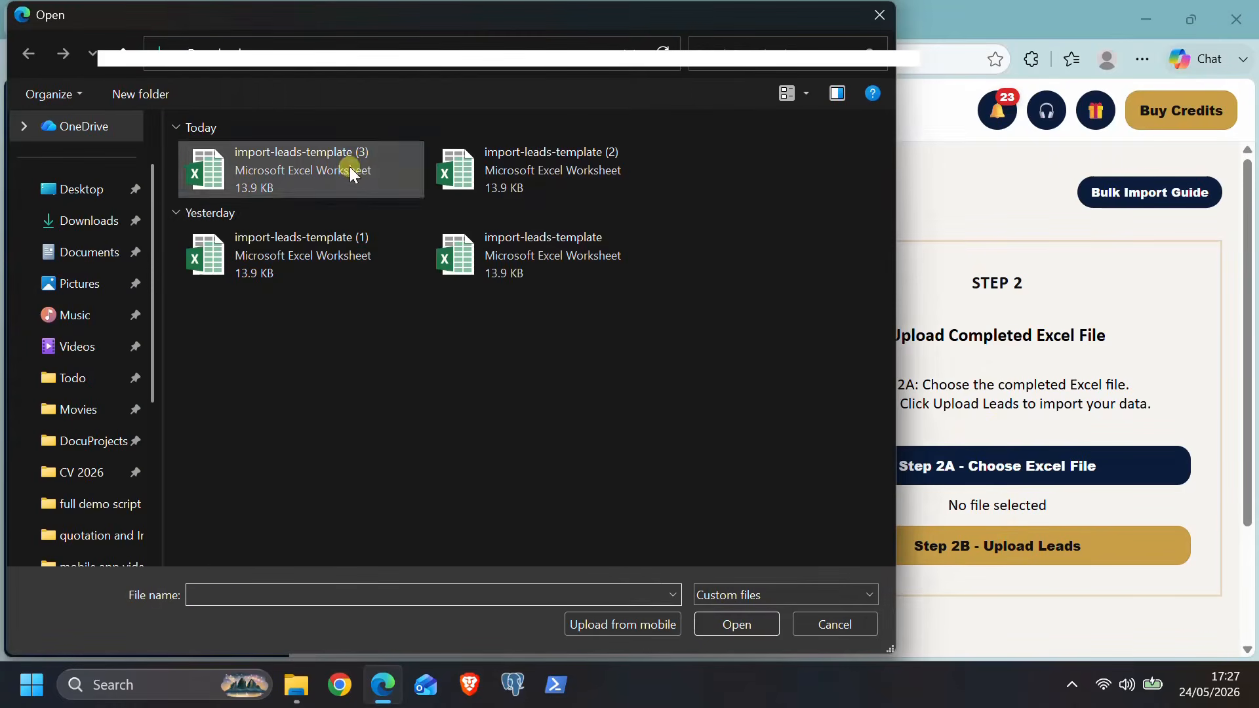
{"action": "left_click", "coordinate": [349, 166]}
{"action": "left_click", "coordinate": [736, 623]}
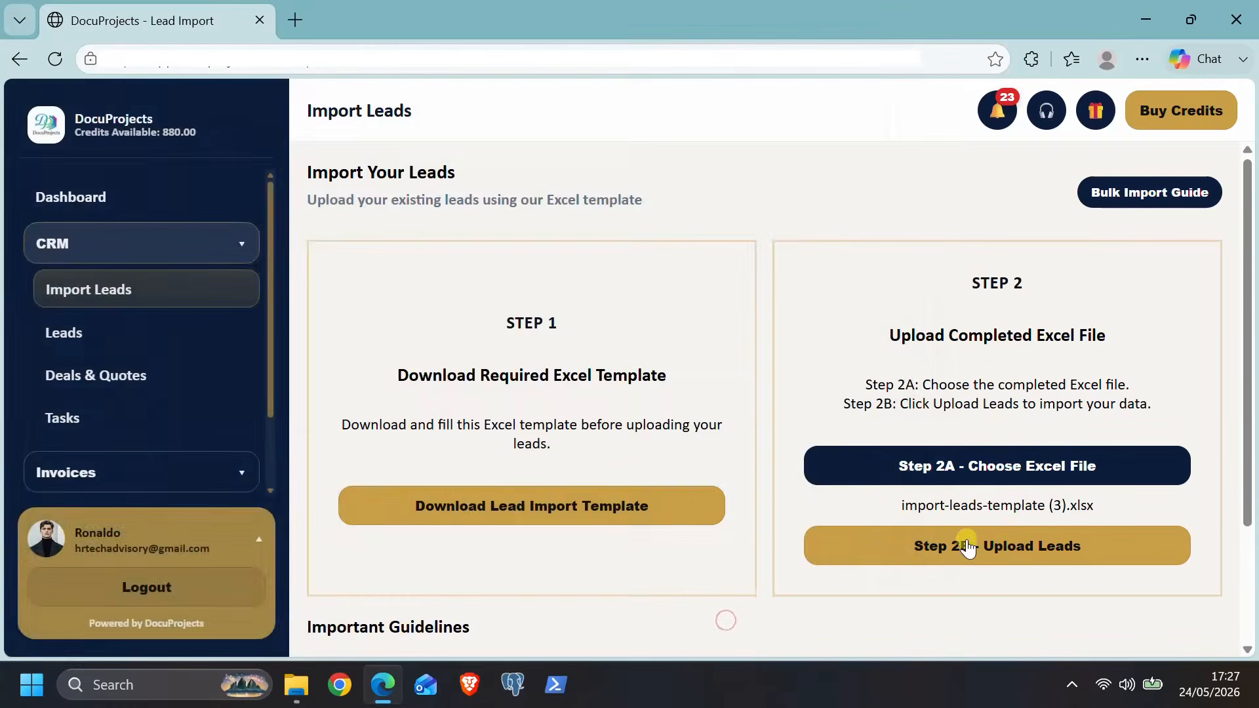
{"action": "left_click", "coordinate": [966, 546]}
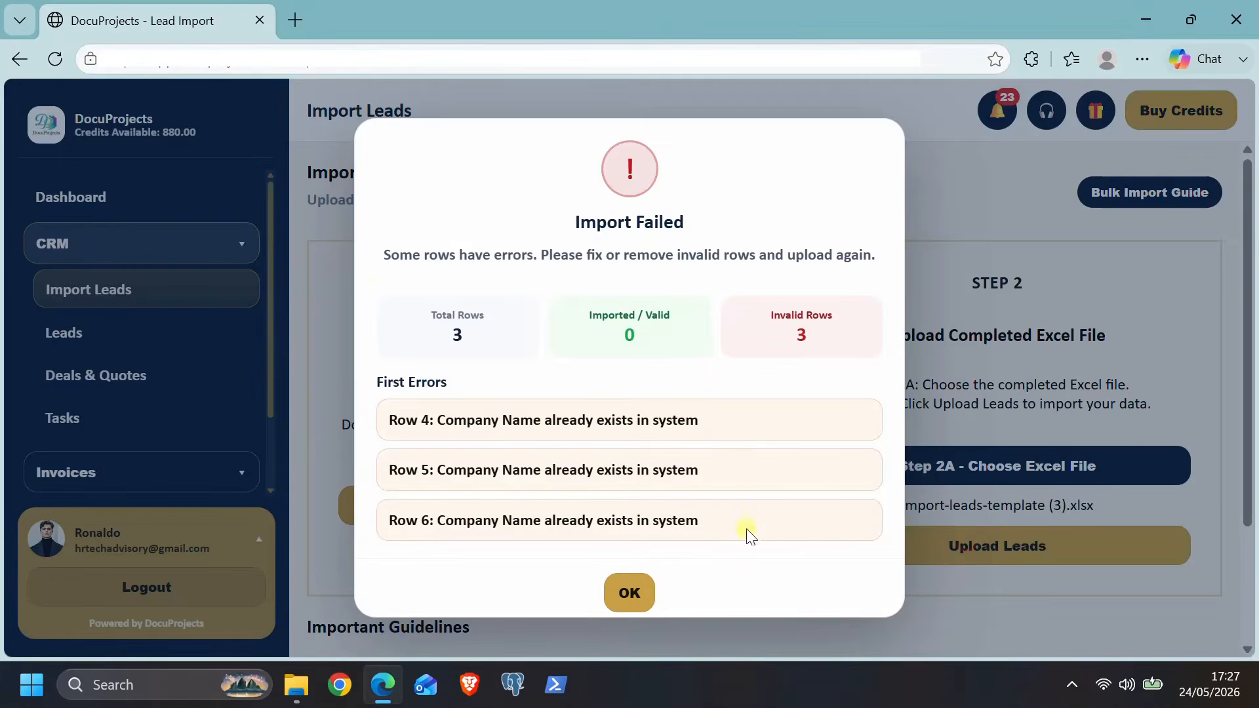
{"action": "left_click_drag", "start_coordinate": [749, 534], "coordinate": [446, 338]}
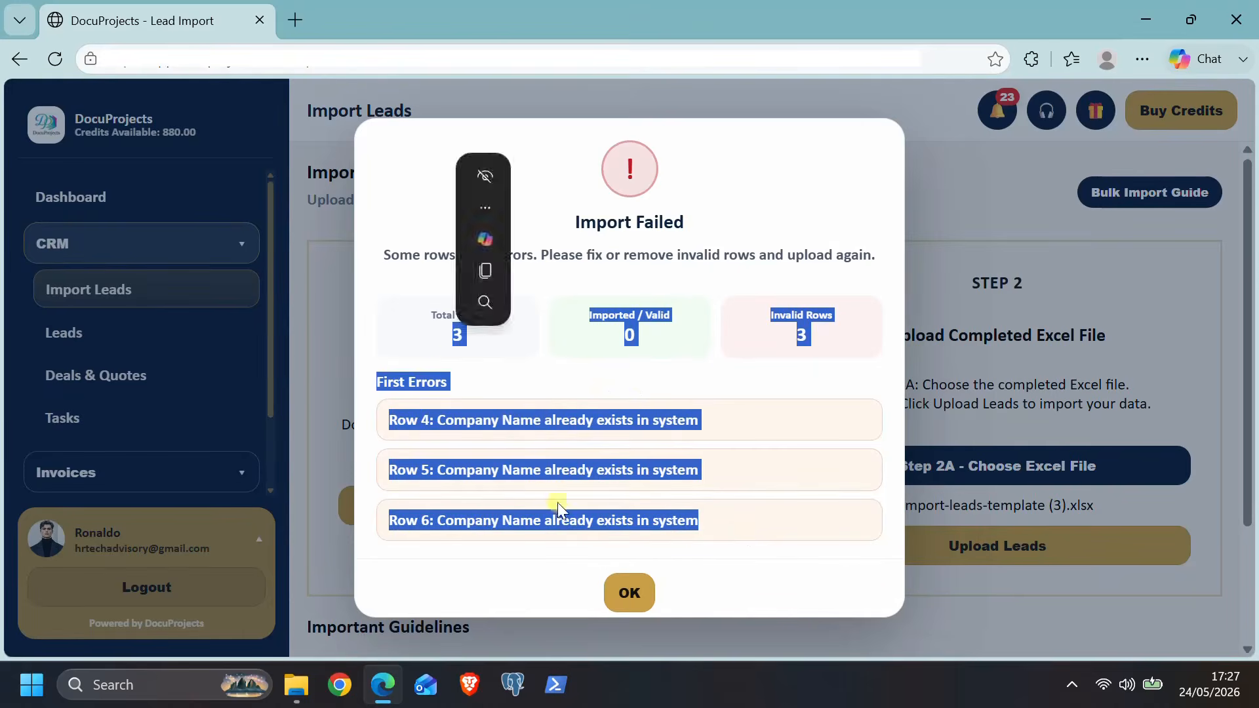
{"action": "left_click", "coordinate": [630, 596]}
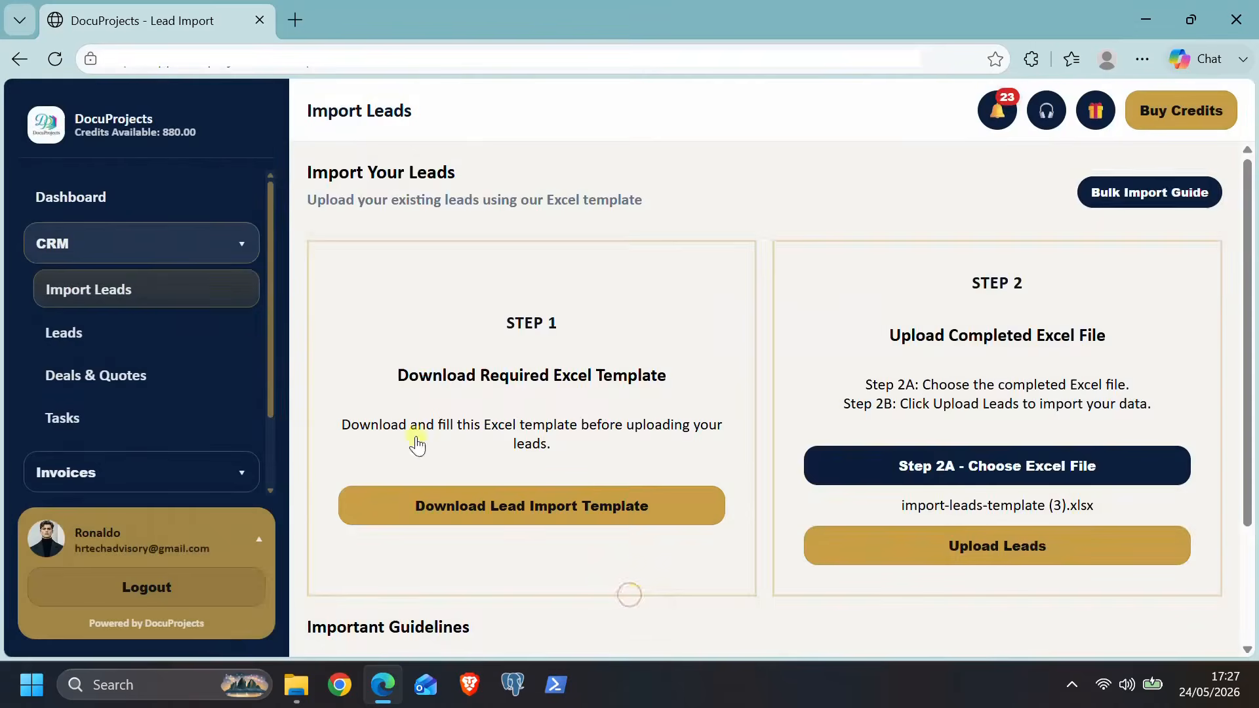
Step: Open the CRM Leads list, view the lead type options in a new lead form, and cancel the form
{"action": "left_click", "coordinate": [85, 332]}
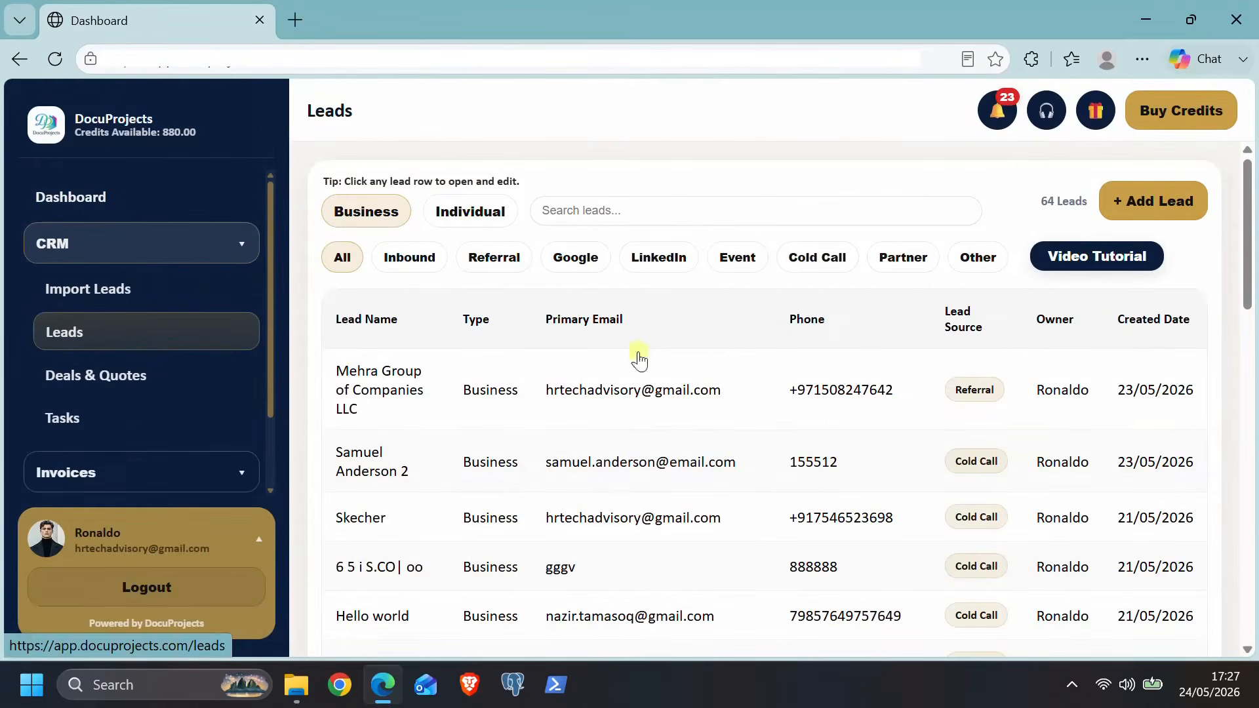
{"action": "left_click", "coordinate": [1141, 205]}
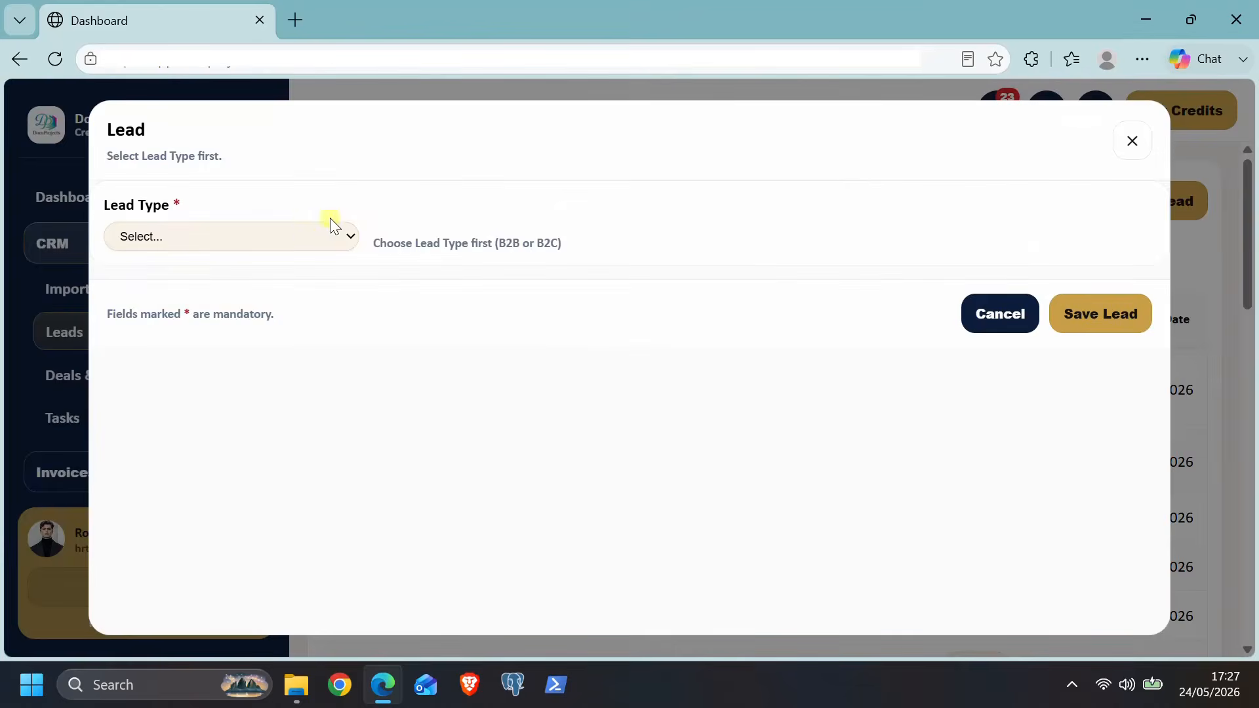
{"action": "left_click", "coordinate": [306, 238]}
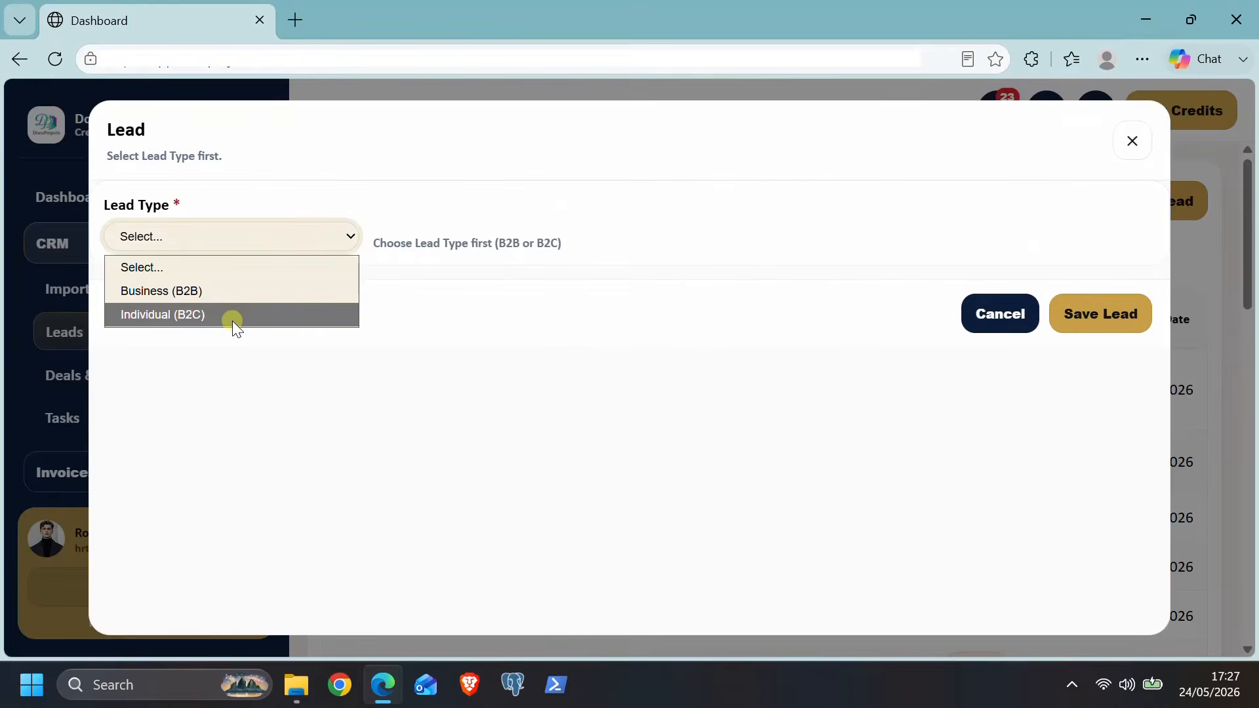
{"action": "left_click", "coordinate": [1000, 313]}
Step: Open the Mehra Group of Companies LLC lead and review its company details and contact
{"action": "left_click", "coordinate": [862, 389]}
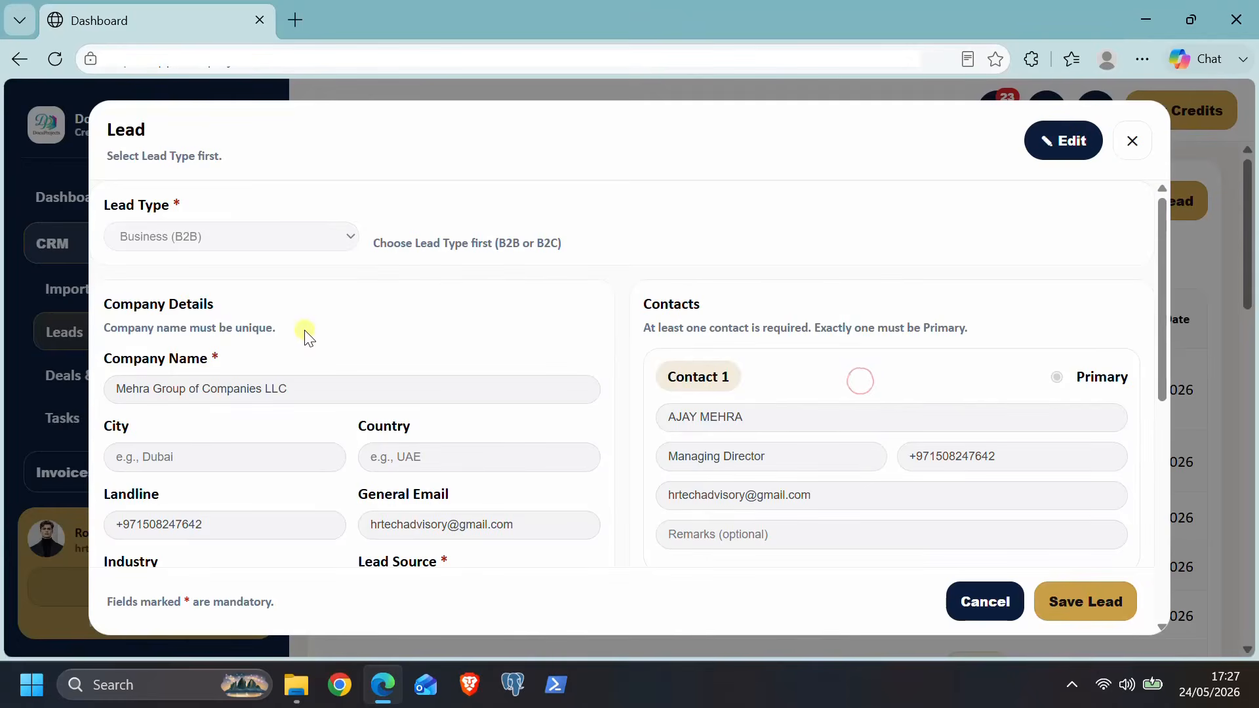
{"action": "scroll", "coordinate": [304, 333], "scroll_direction": "down", "scroll_amount": 3}
{"action": "scroll", "coordinate": [303, 331], "scroll_direction": "down", "scroll_amount": 2}
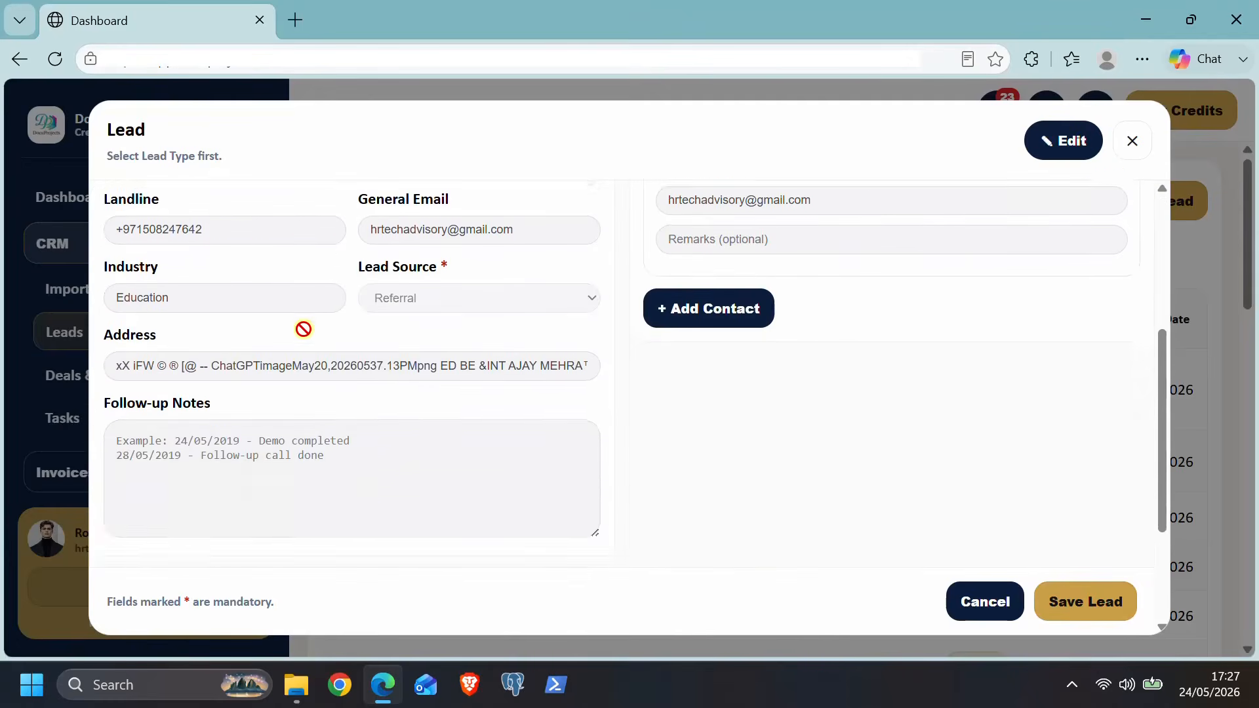
{"action": "scroll", "coordinate": [656, 387], "scroll_direction": "up", "scroll_amount": 2}
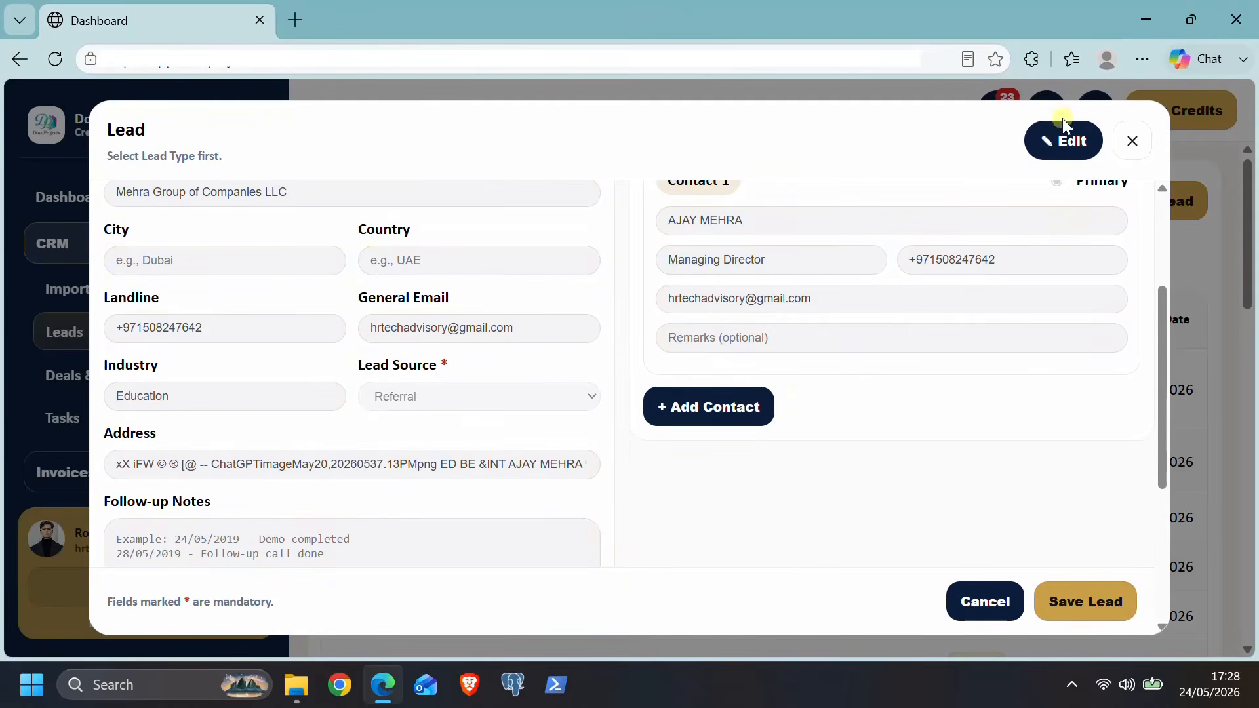
Step: Put the lead in edit mode, add two blank contacts, view the company document uploads, and discard the changes
{"action": "left_click", "coordinate": [1064, 139]}
{"action": "left_click", "coordinate": [772, 407]}
{"action": "scroll", "coordinate": [801, 425], "scroll_direction": "down", "scroll_amount": 5}
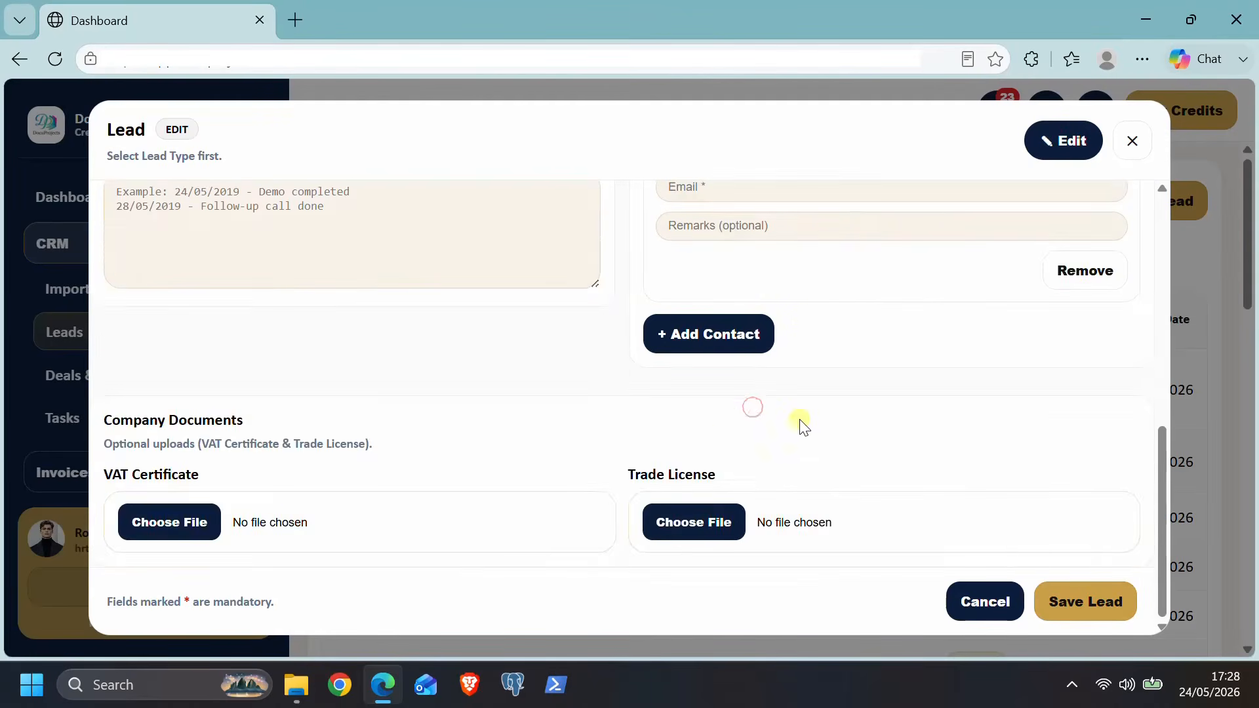
{"action": "scroll", "coordinate": [736, 452], "scroll_direction": "up", "scroll_amount": 3}
{"action": "scroll", "coordinate": [736, 446], "scroll_direction": "down", "scroll_amount": 3}
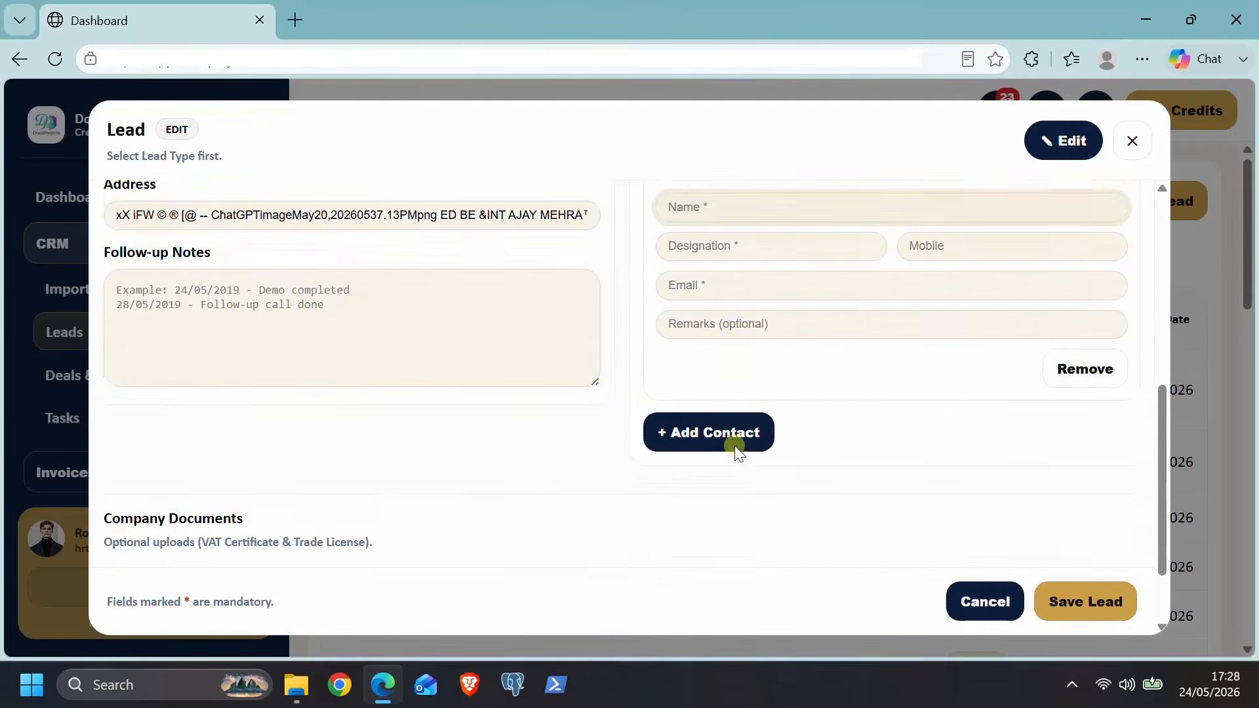
{"action": "left_click", "coordinate": [740, 338]}
{"action": "scroll", "coordinate": [754, 377], "scroll_direction": "down", "scroll_amount": 4}
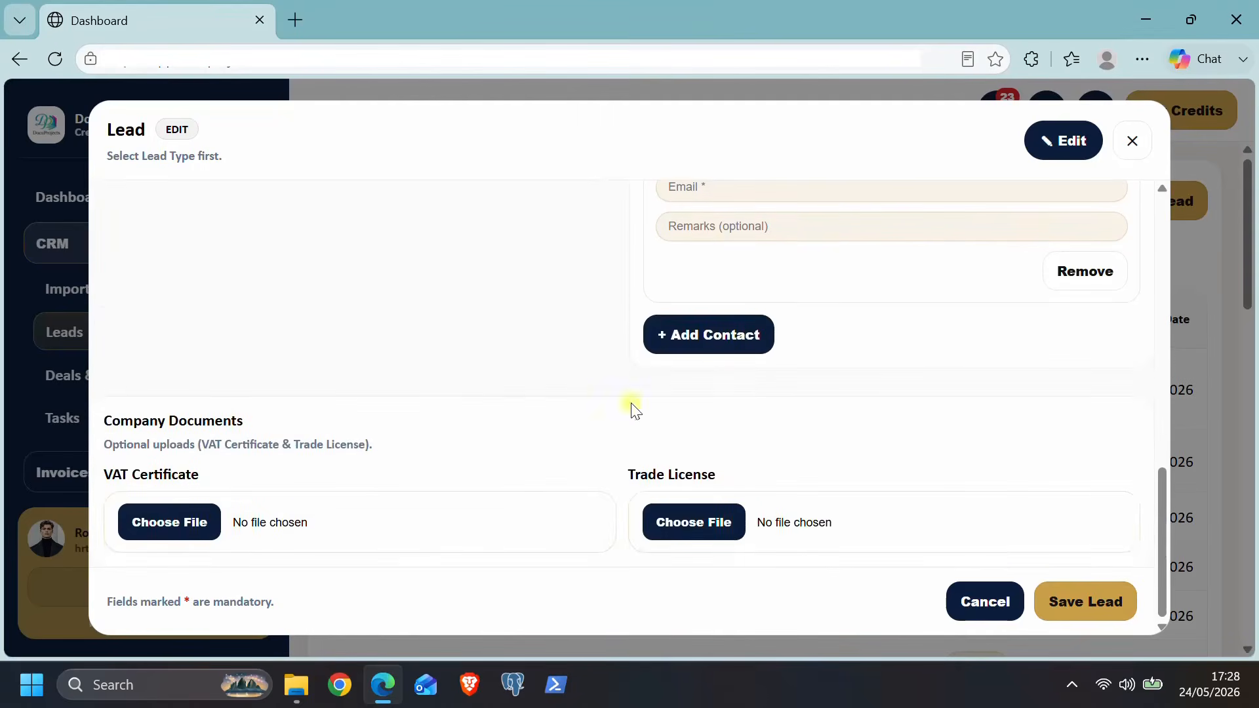
{"action": "scroll", "coordinate": [421, 435], "scroll_direction": "up", "scroll_amount": 3}
{"action": "scroll", "coordinate": [333, 327], "scroll_direction": "up", "scroll_amount": 10}
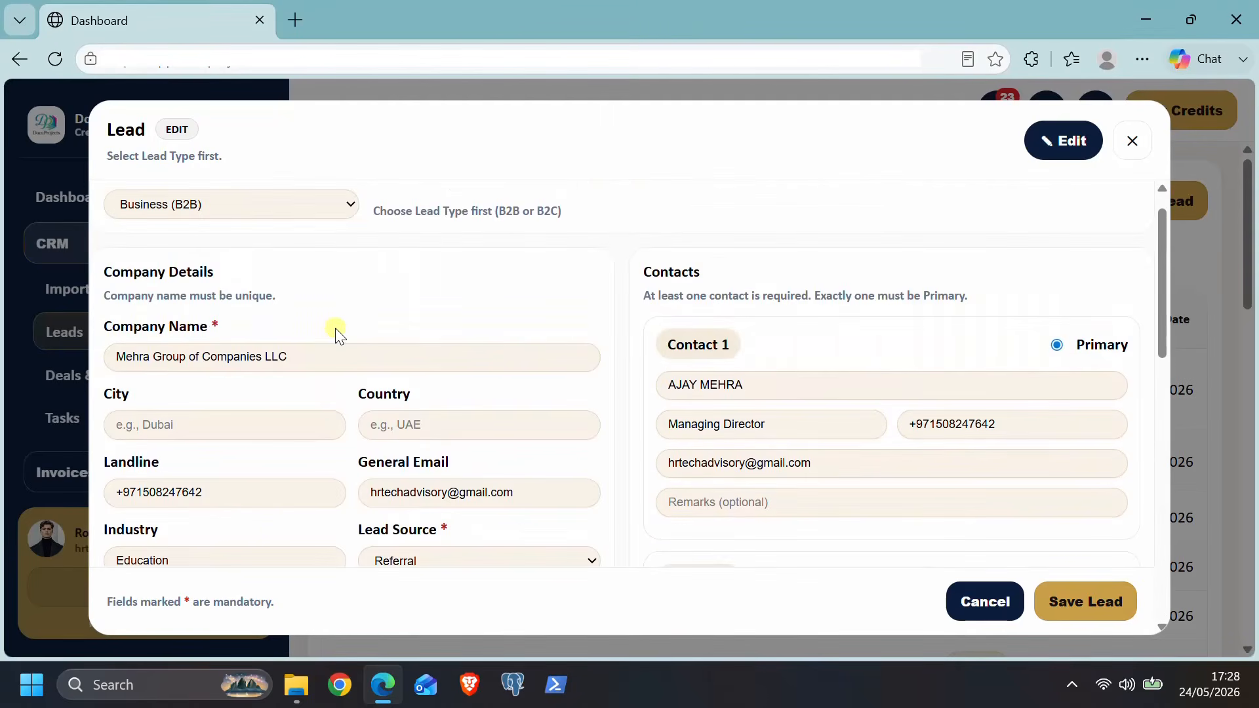
{"action": "left_click", "coordinate": [987, 602]}
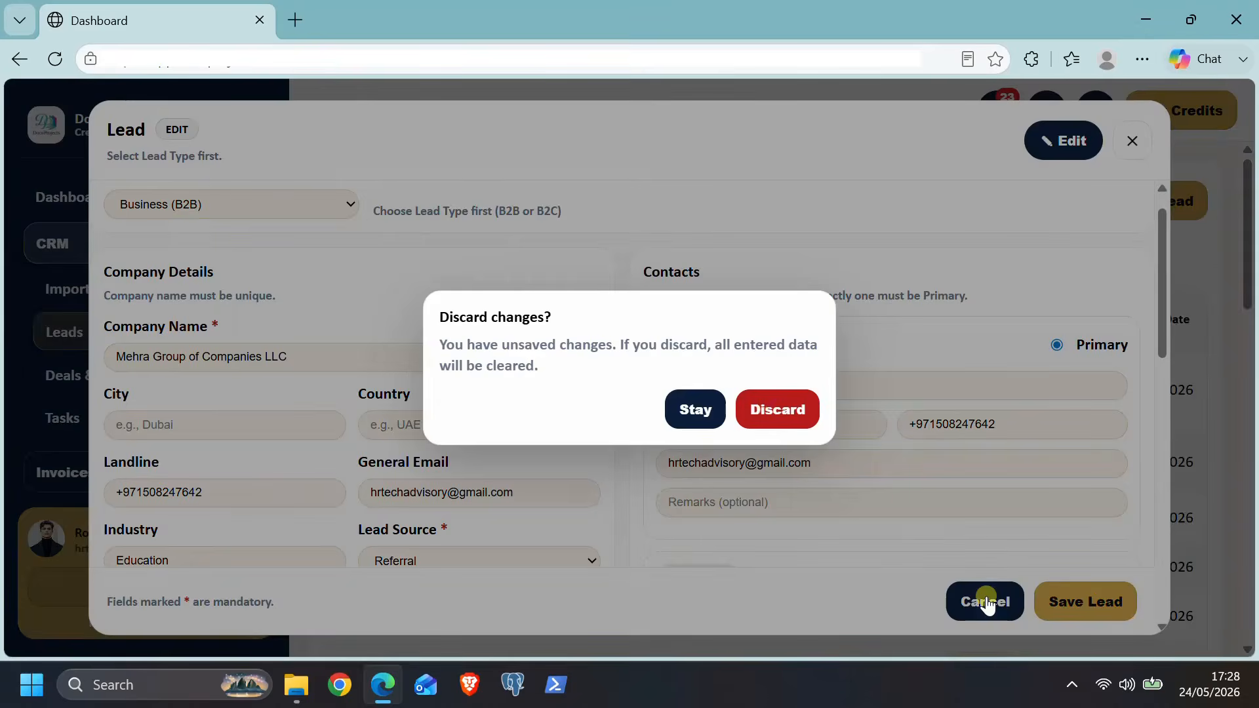
{"action": "left_click", "coordinate": [761, 413]}
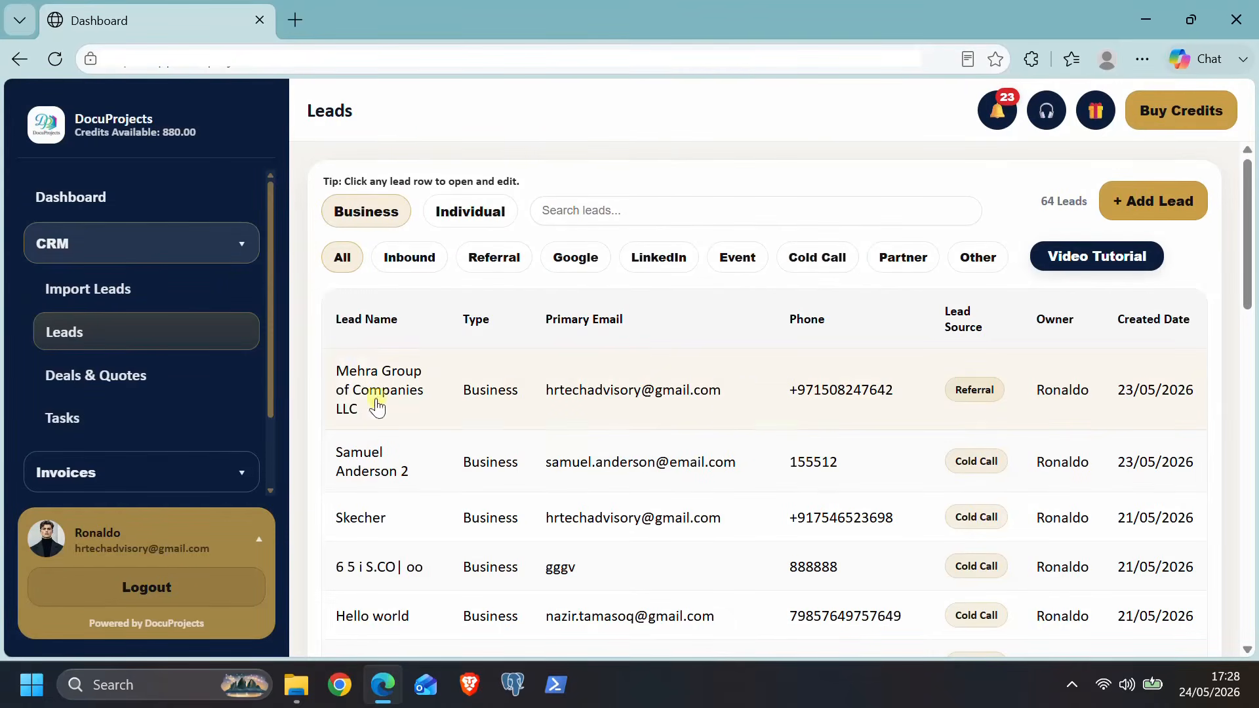
Step: Start a new business deal from Deals & Quotes and select an existing lead for it
{"action": "left_click", "coordinate": [141, 374]}
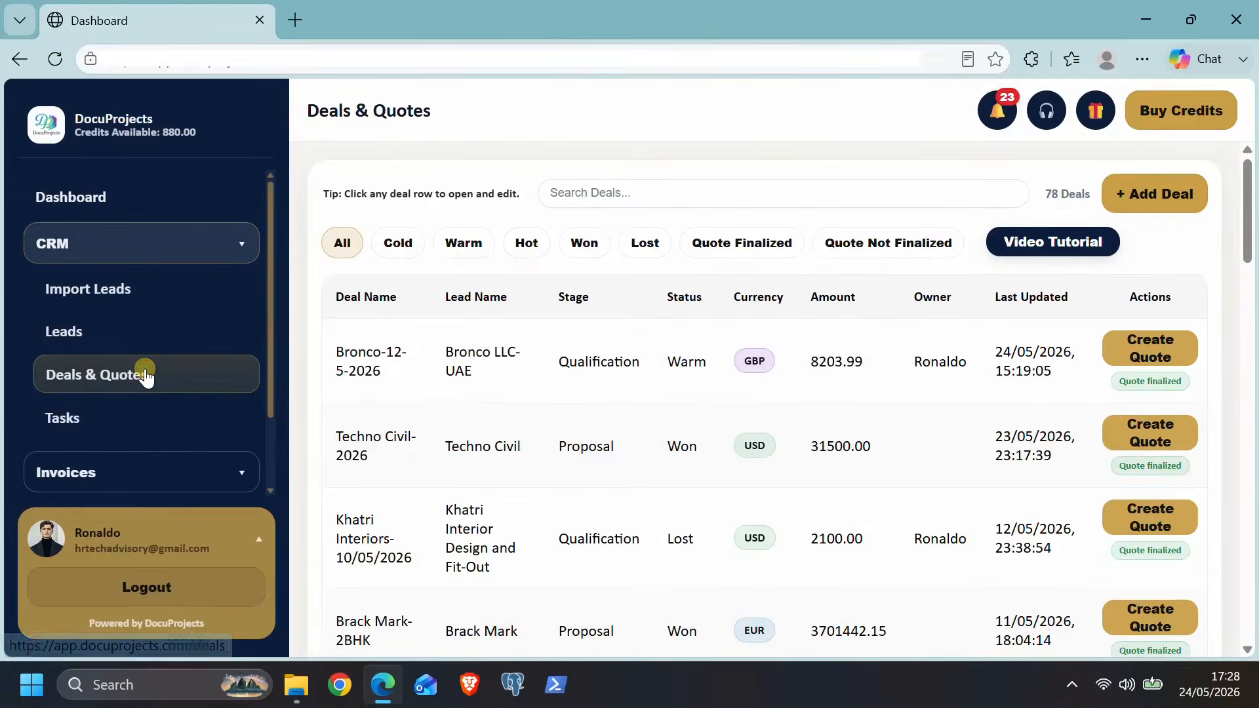
{"action": "left_click", "coordinate": [1154, 197]}
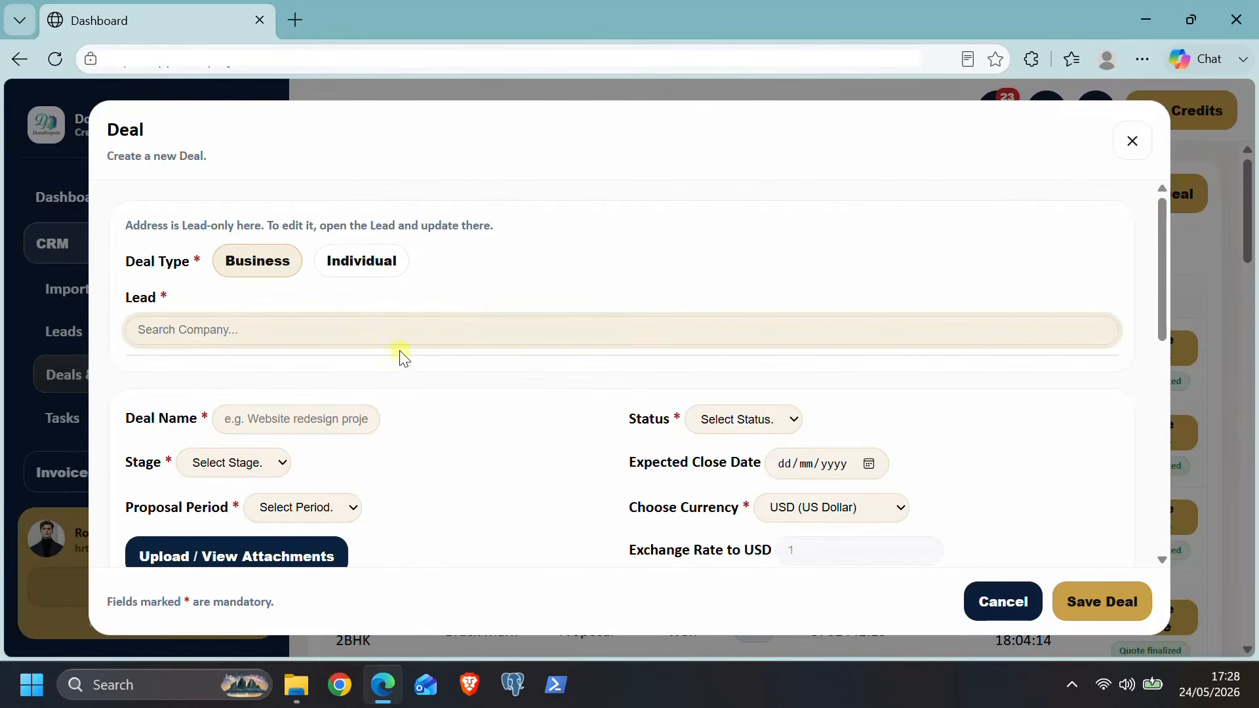
{"action": "left_click", "coordinate": [392, 329]}
{"action": "left_click", "coordinate": [289, 420]}
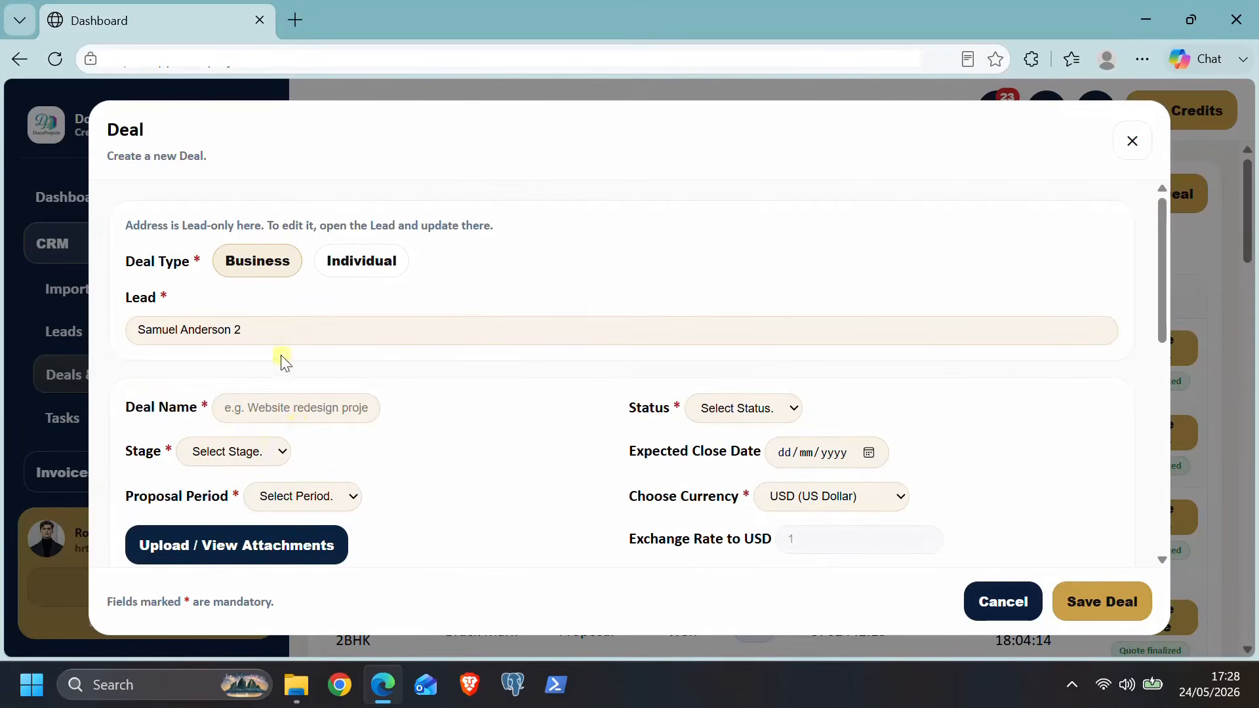
Step: Choose SalesMate as the product in the deal's first line item
{"action": "scroll", "coordinate": [399, 467], "scroll_direction": "down", "scroll_amount": 3}
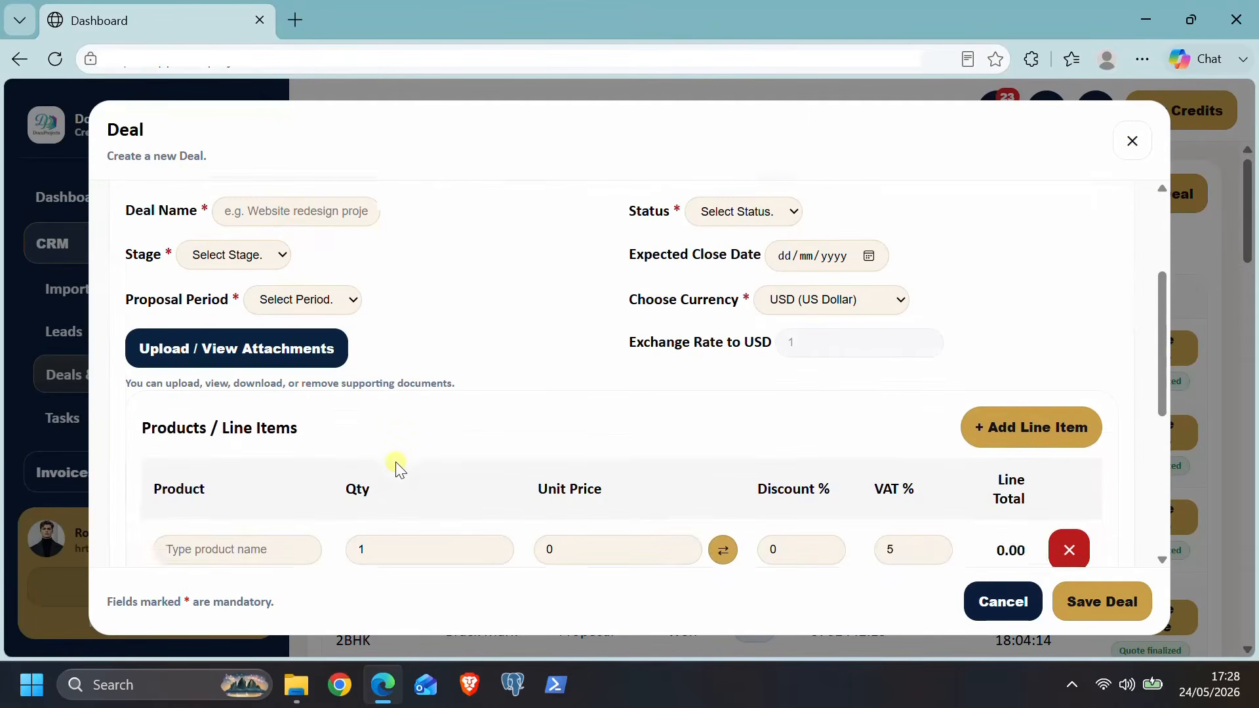
{"action": "scroll", "coordinate": [398, 467], "scroll_direction": "down", "scroll_amount": 3}
{"action": "left_click", "coordinate": [263, 354]}
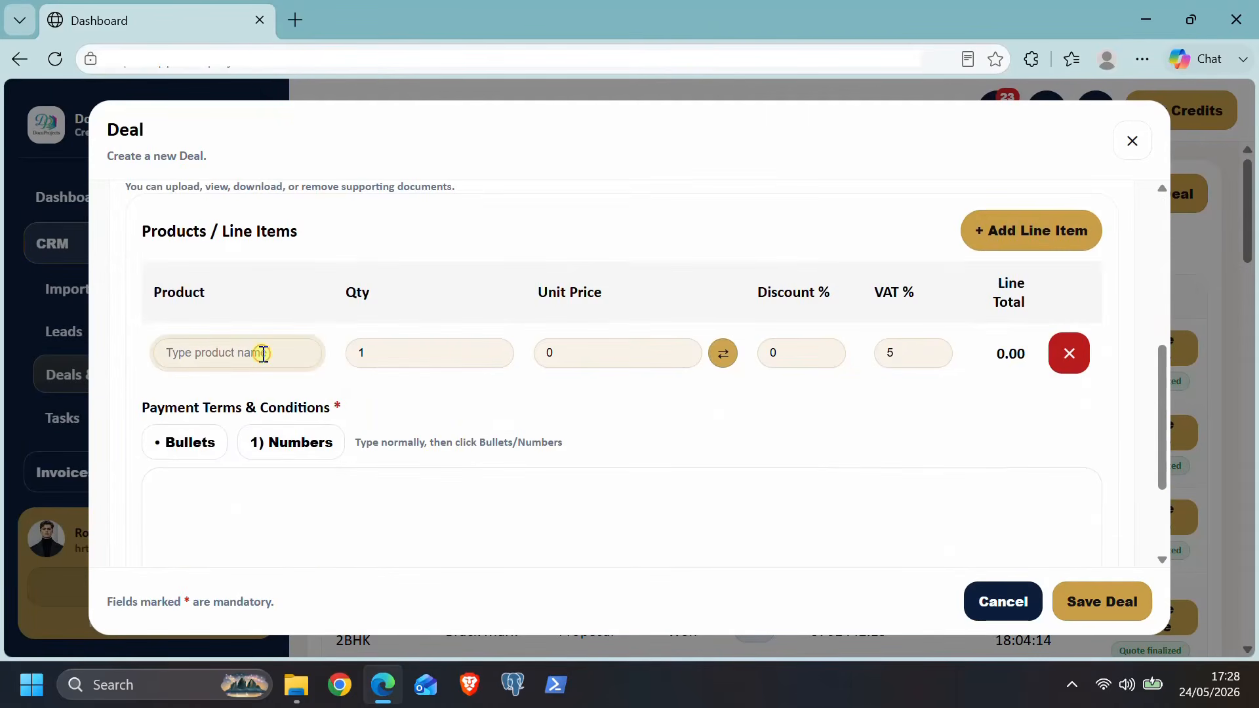
{"action": "type", "text": "sa"}
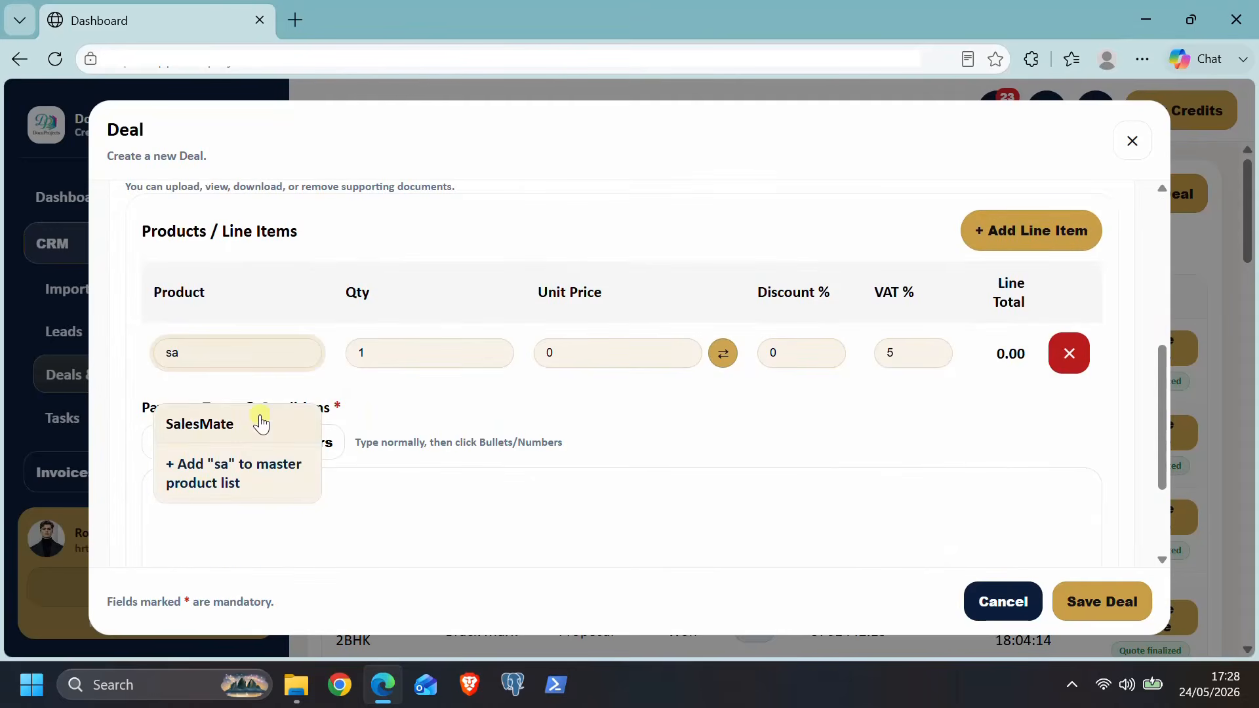
{"action": "left_click", "coordinate": [261, 425]}
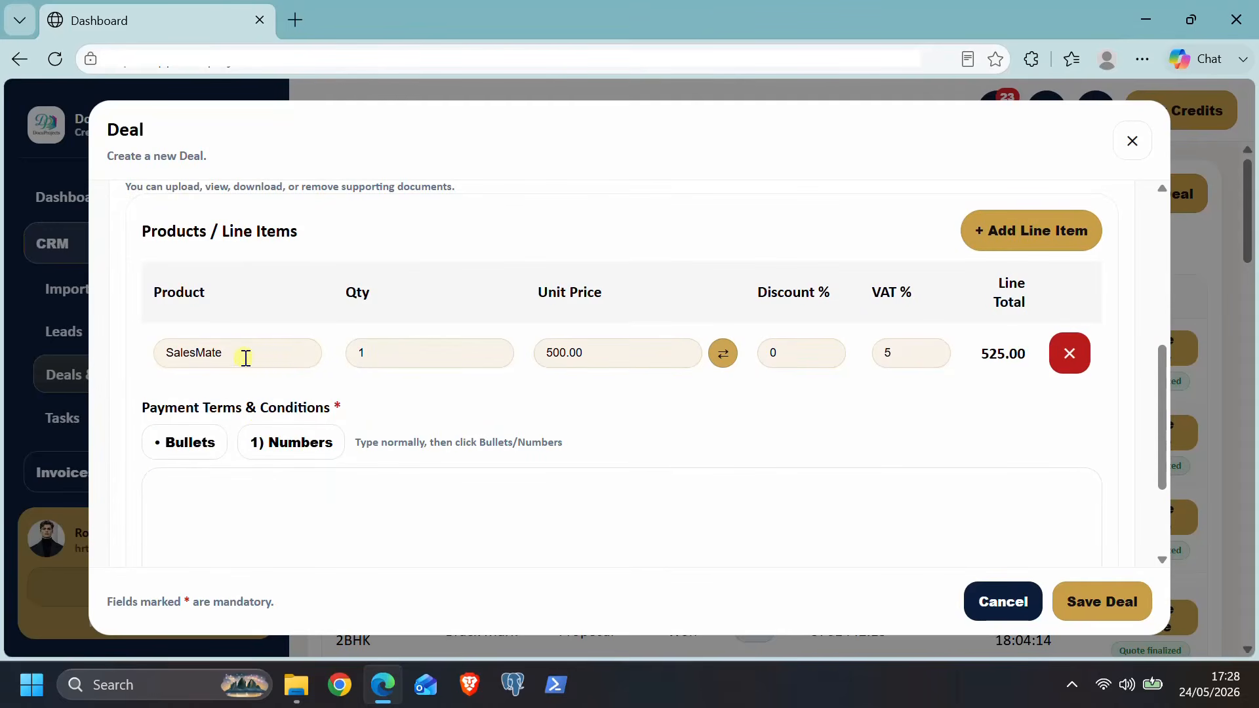
Step: Set the deal currency to EUR (Euro) with an exchange rate of 1.17 to USD
{"action": "scroll", "coordinate": [739, 463], "scroll_direction": "up", "scroll_amount": 3}
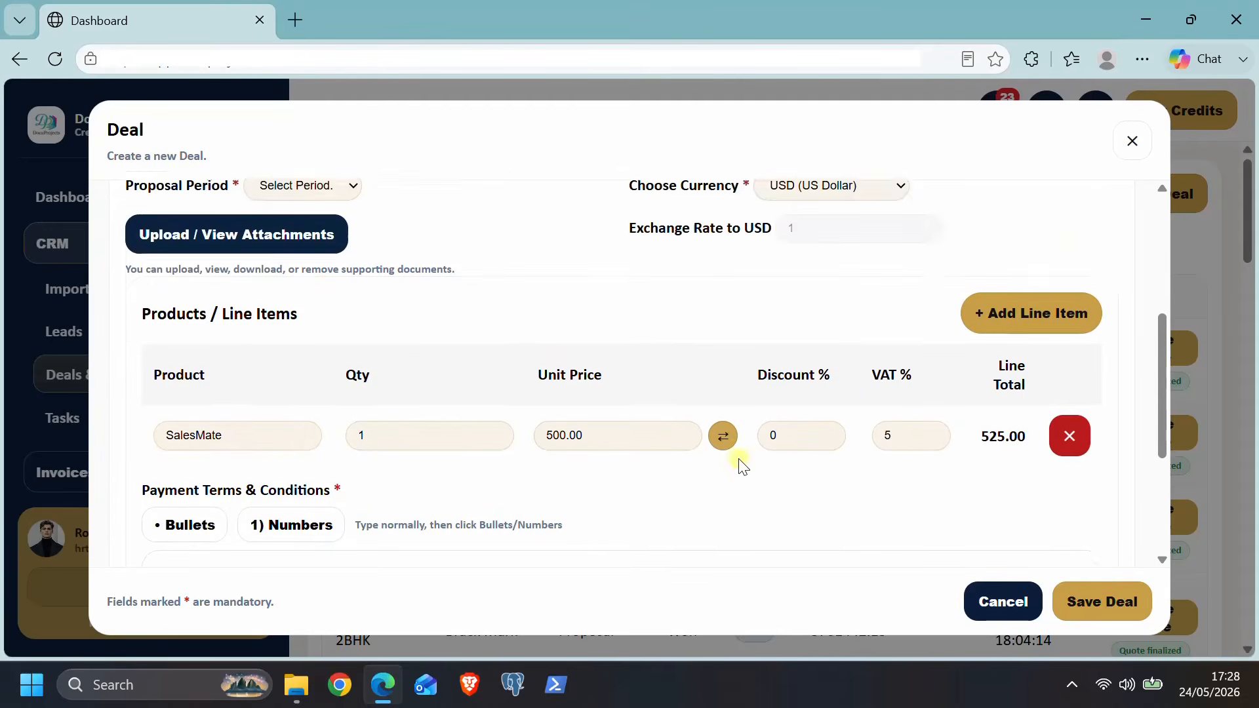
{"action": "left_click", "coordinate": [825, 316]}
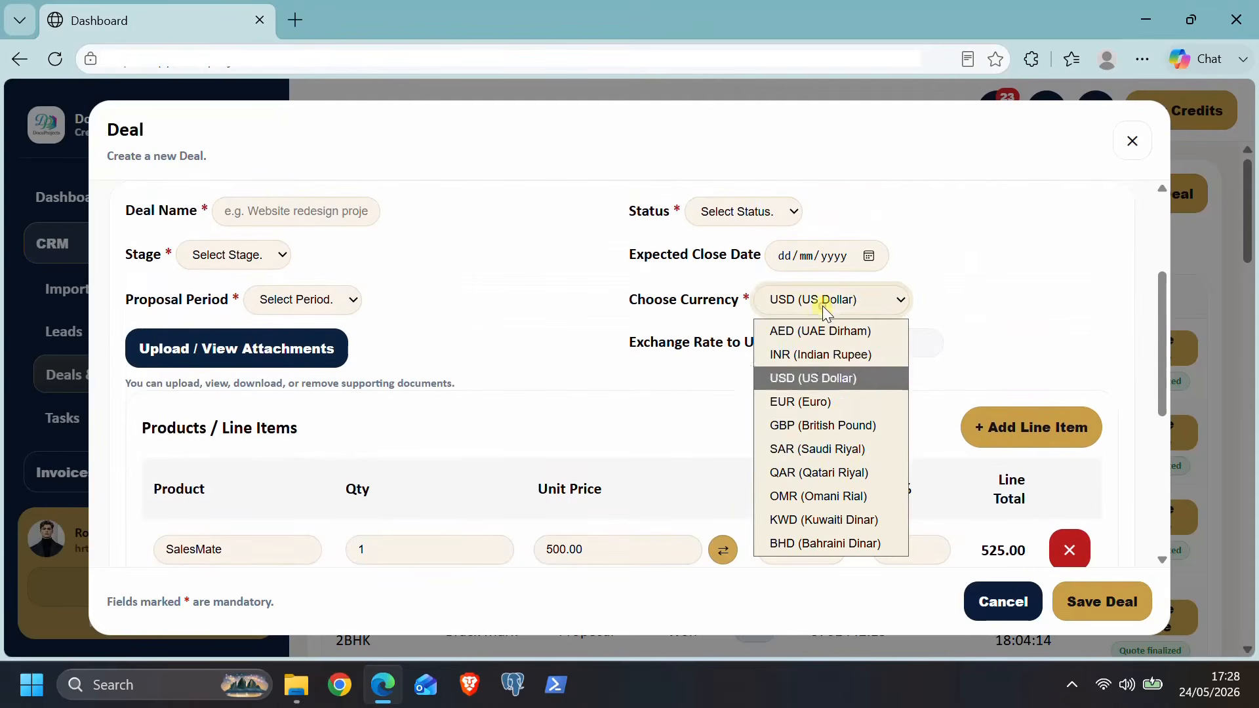
{"action": "left_click", "coordinate": [825, 403]}
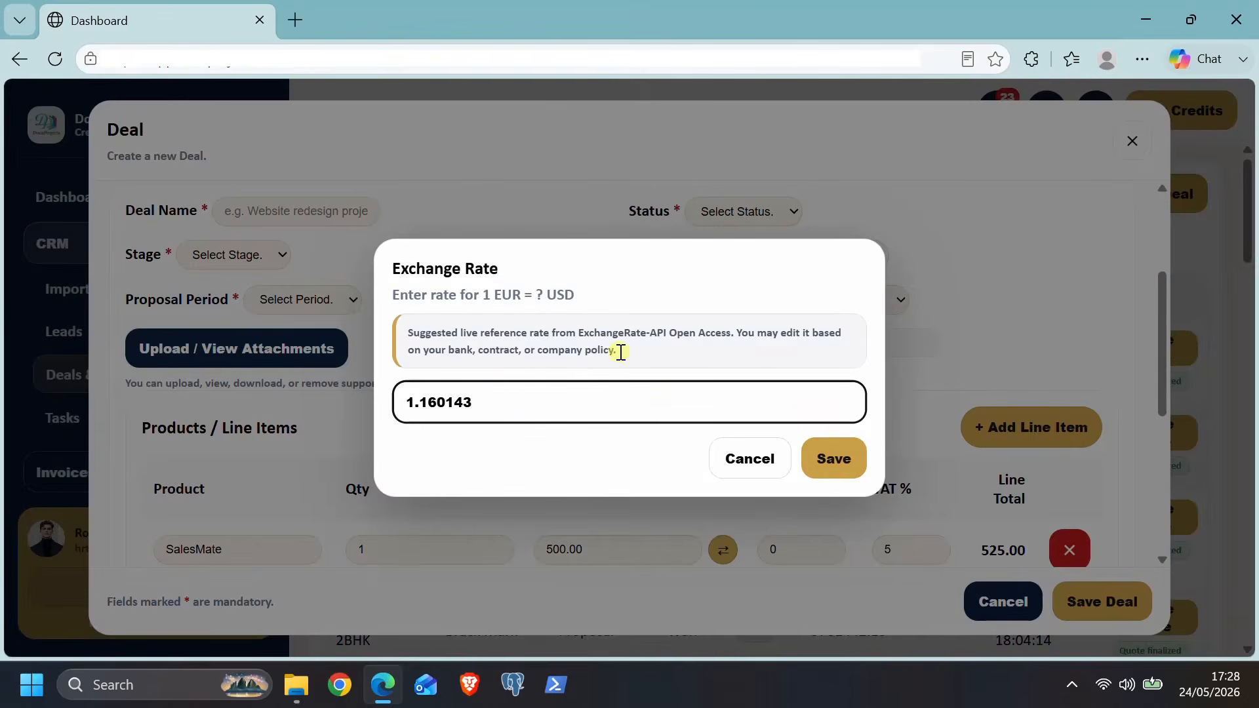
{"action": "left_click_drag", "start_coordinate": [619, 350], "coordinate": [469, 312]}
{"action": "left_click_drag", "start_coordinate": [484, 408], "coordinate": [382, 391]}
{"action": "type", "text": "1.17"}
{"action": "left_click", "coordinate": [849, 471]}
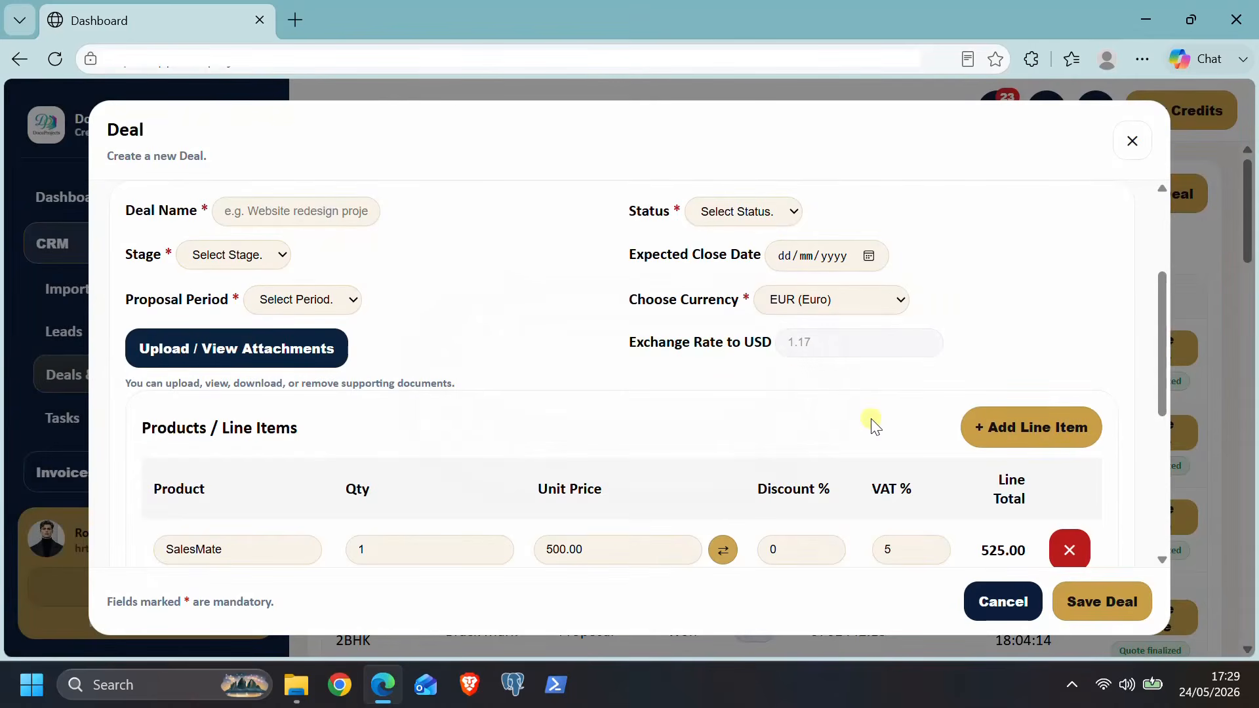
Step: Convert the SalesMate line item's unit price to the deal currency and check the converted amount
{"action": "scroll", "coordinate": [841, 422], "scroll_direction": "down", "scroll_amount": 3}
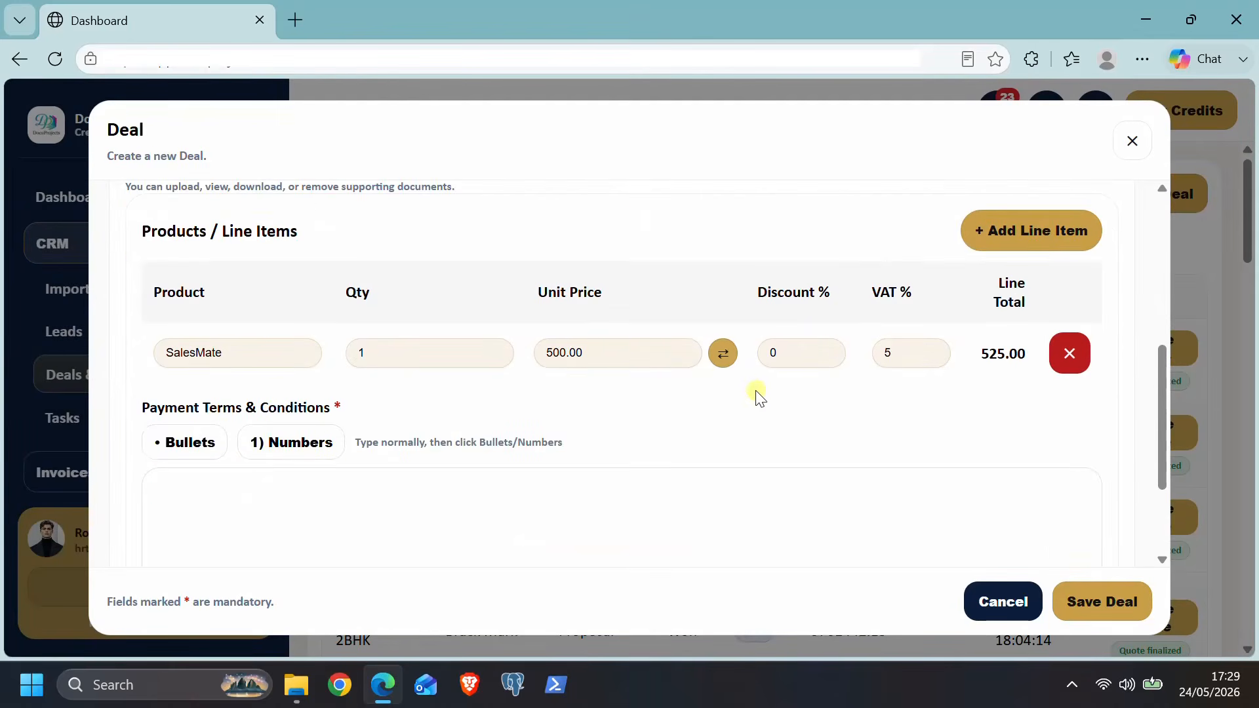
{"action": "left_click", "coordinate": [722, 355]}
{"action": "left_click_drag", "start_coordinate": [611, 351], "coordinate": [545, 344]}
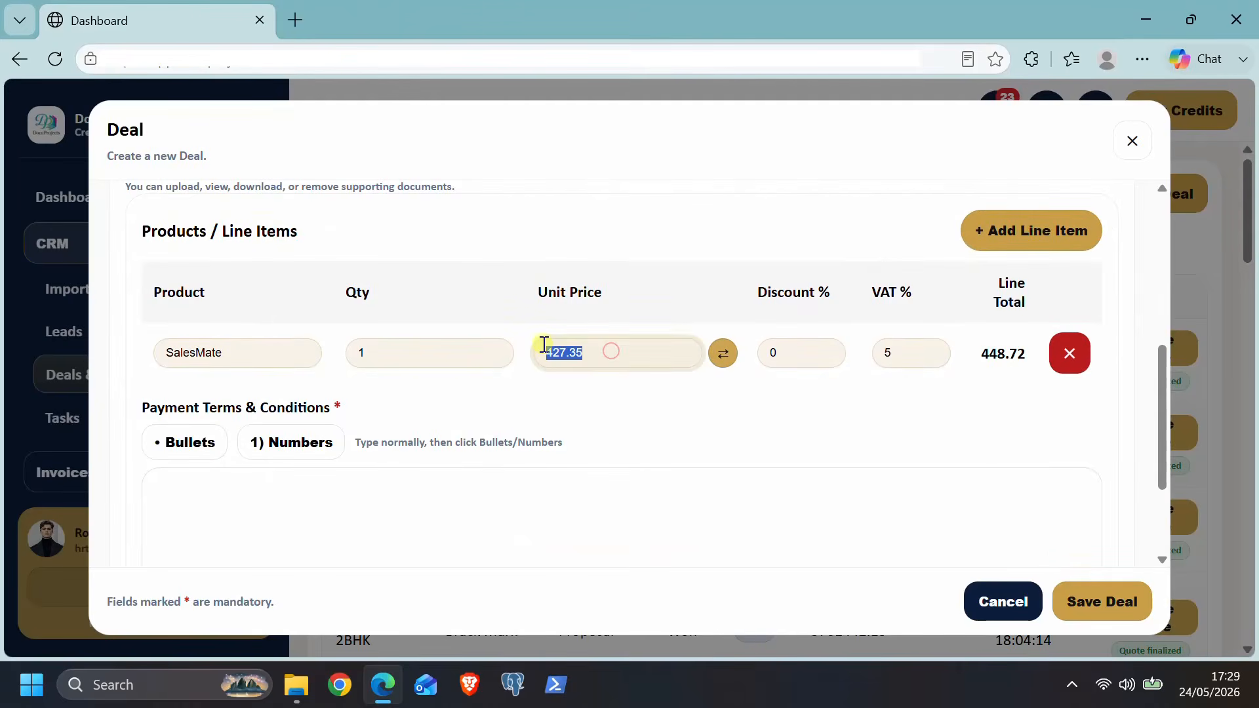
{"action": "left_click", "coordinate": [571, 385]}
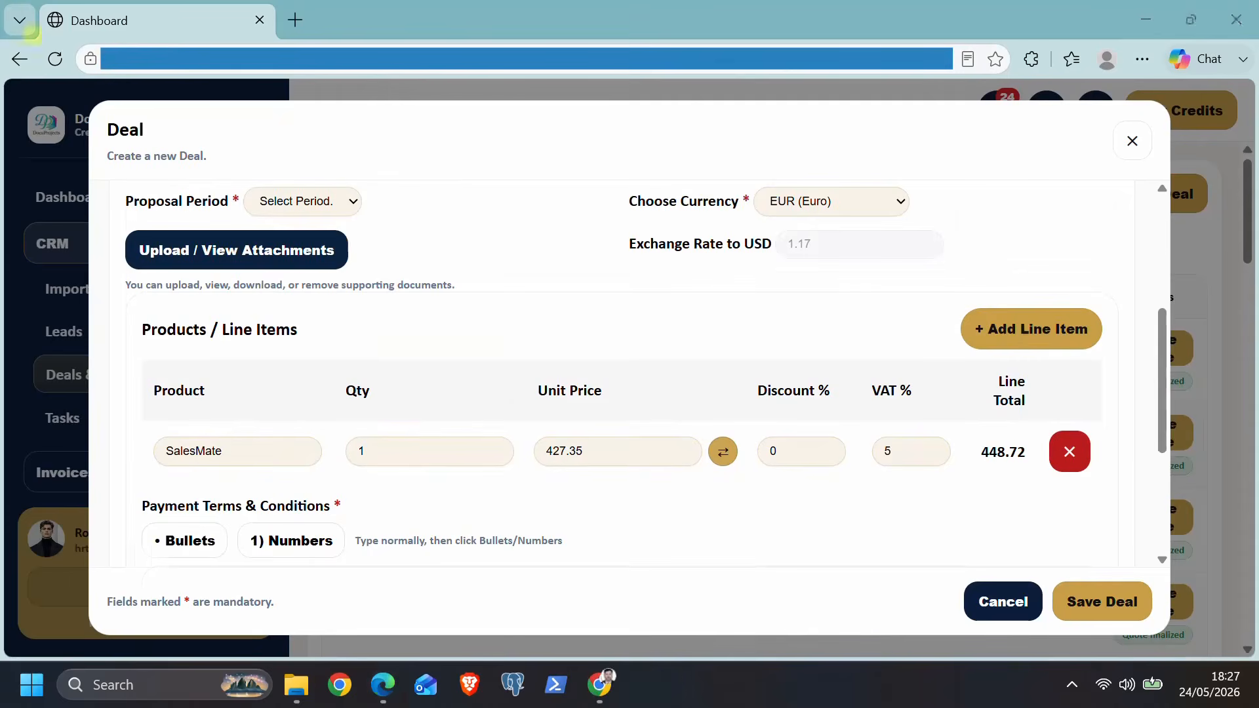
Step: Add a second line item with product name "new" and start adding it to the master product list
{"action": "left_click", "coordinate": [1027, 339]}
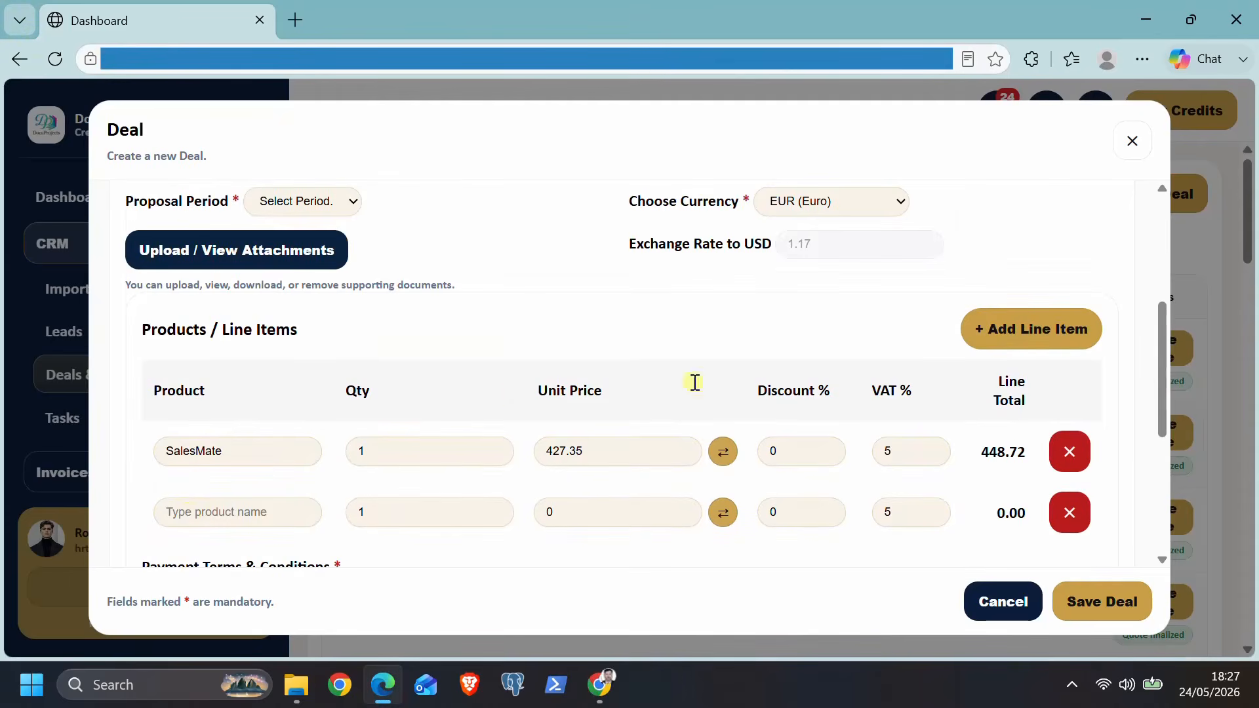
{"action": "left_click", "coordinate": [189, 513]}
{"action": "type", "text": "new"}
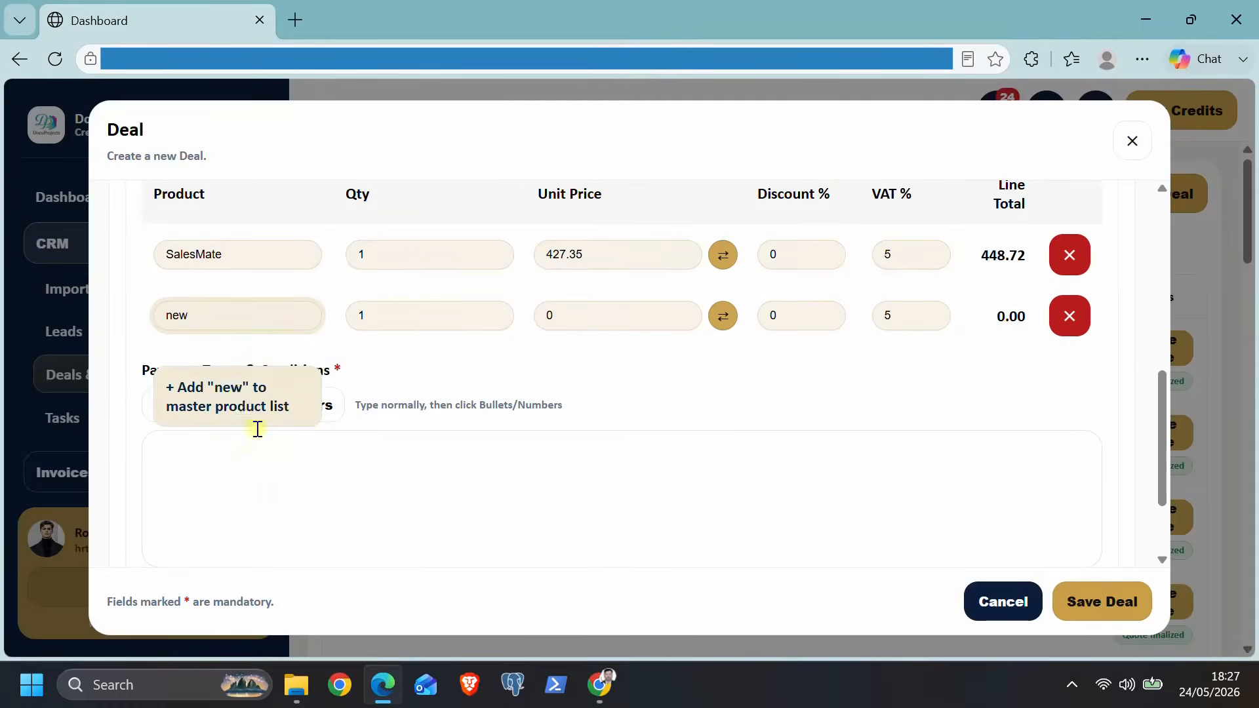
{"action": "left_click", "coordinate": [240, 394]}
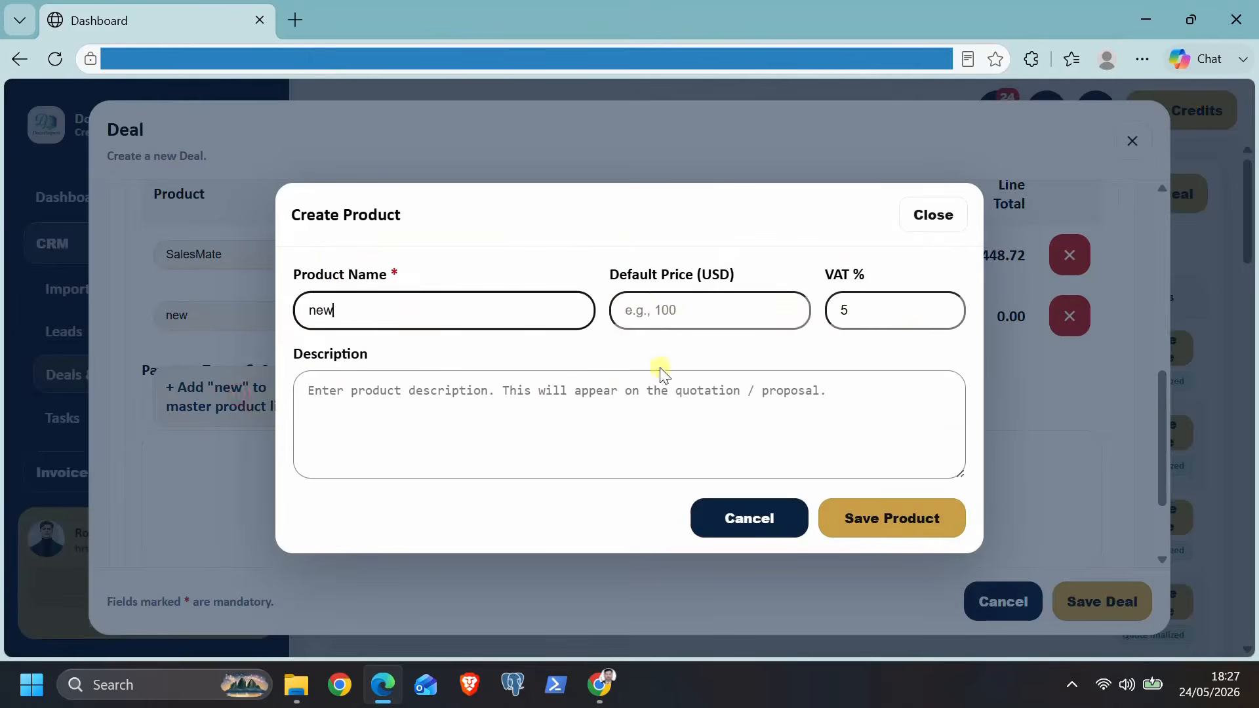
Step: Go through the new product's price, VAT and description fields, cancel the product, and discard the unsaved deal
{"action": "left_click", "coordinate": [653, 304]}
{"action": "left_click", "coordinate": [838, 309]}
{"action": "left_click", "coordinate": [745, 428]}
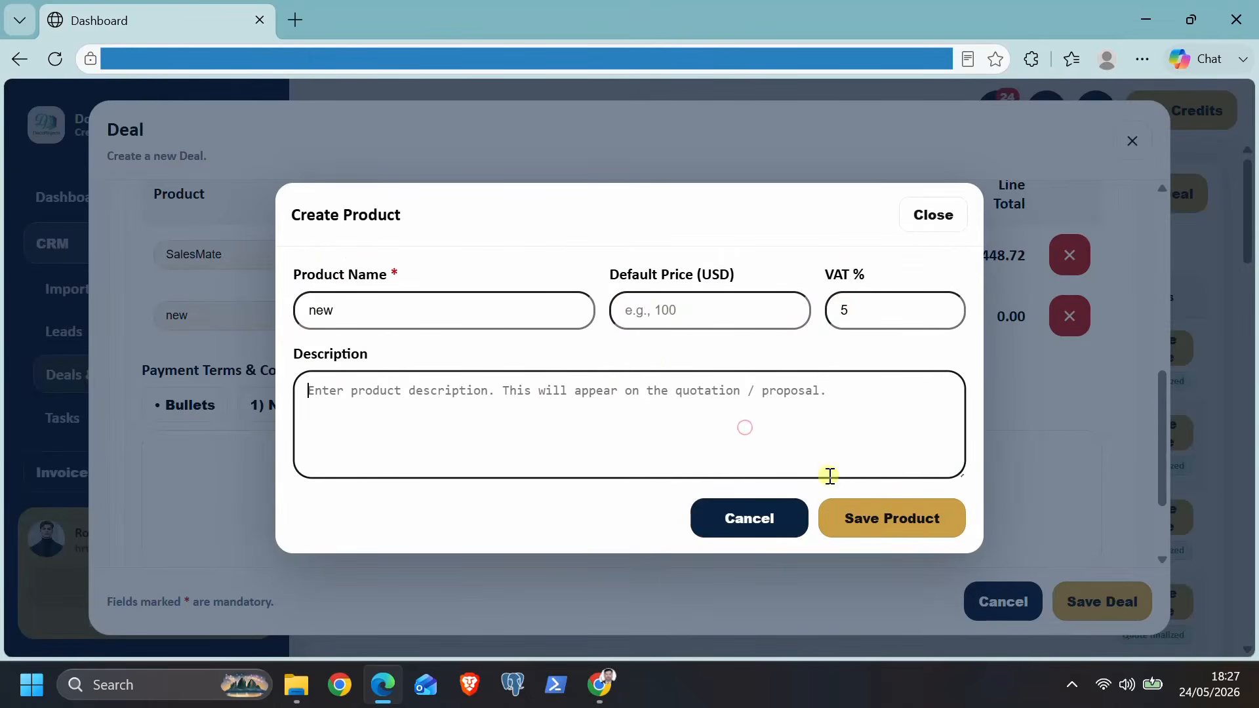
{"action": "left_click", "coordinate": [764, 519]}
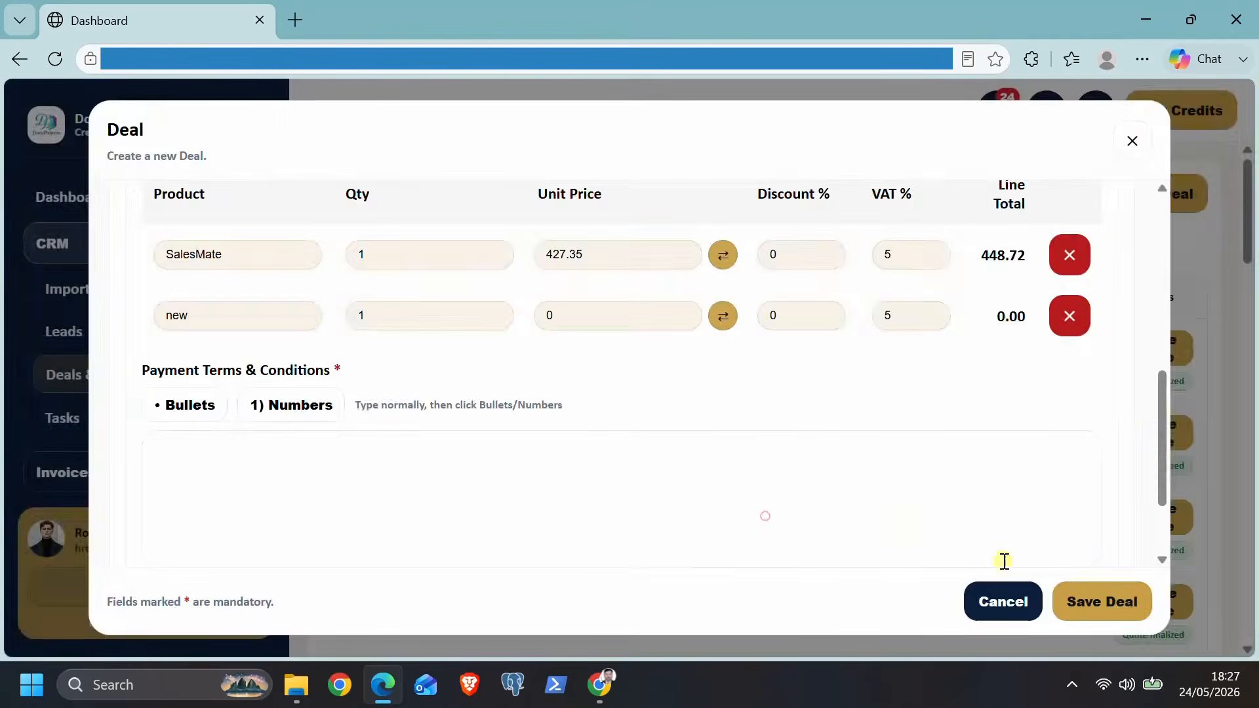
{"action": "left_click", "coordinate": [1017, 605]}
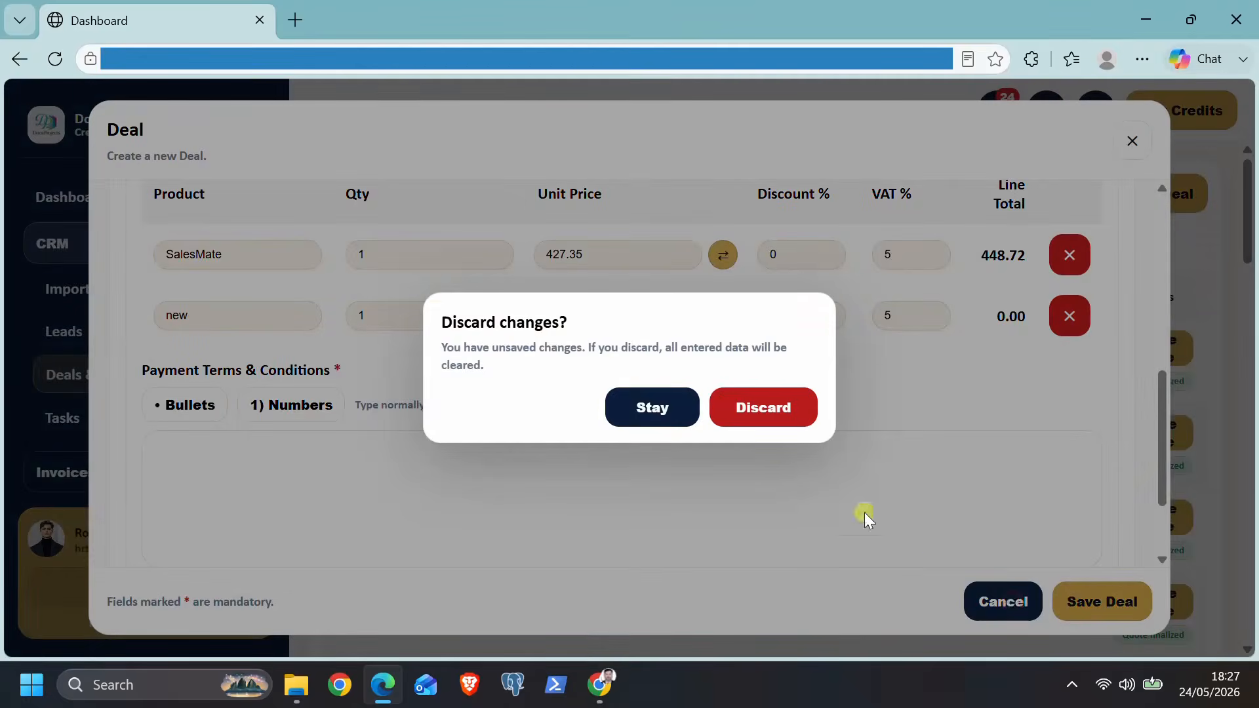
{"action": "left_click", "coordinate": [760, 411]}
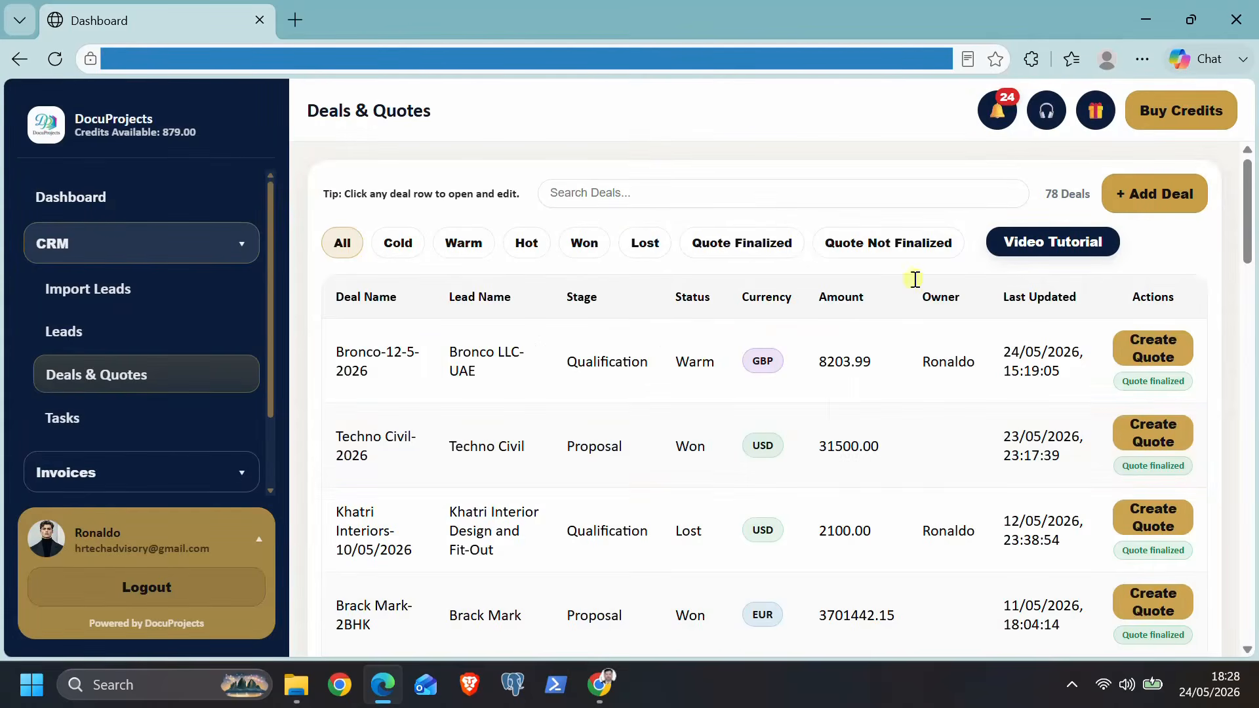
Step: Create a quote for the first deal whose quote is not finalized, set its expiry date to 30/05/2026, and finalize it
{"action": "left_click", "coordinate": [879, 244]}
{"action": "left_click", "coordinate": [1138, 372]}
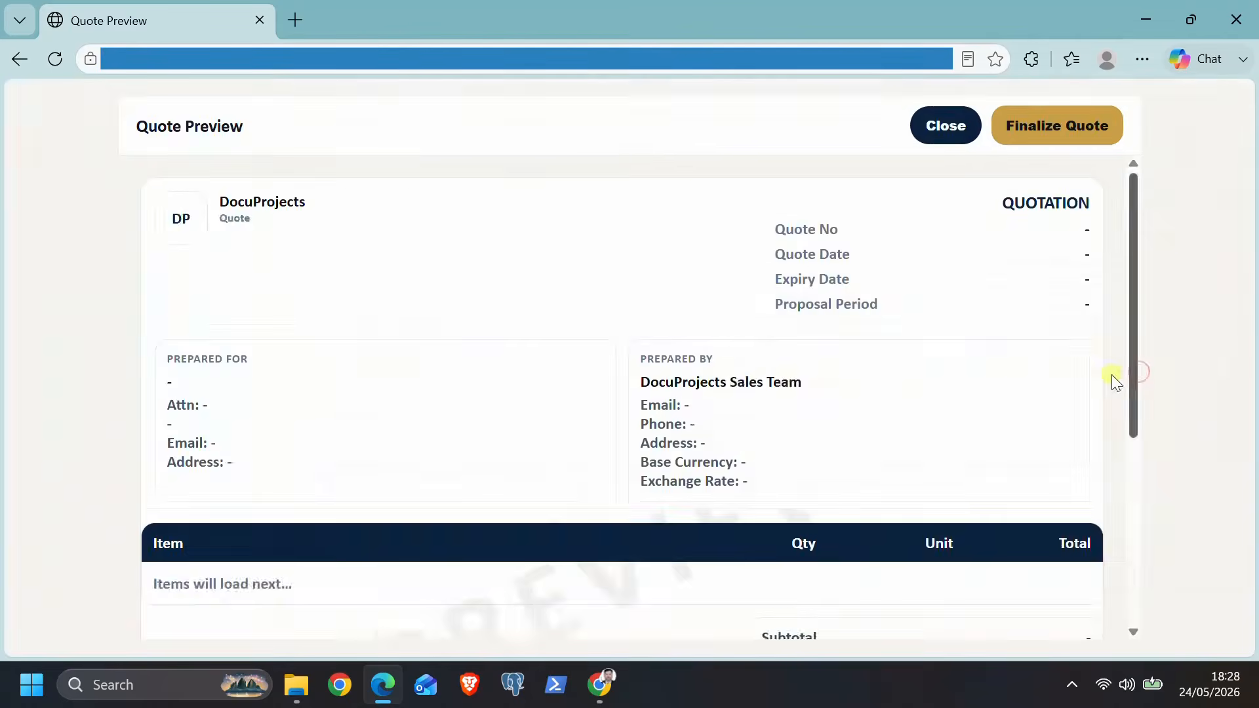
{"action": "left_click", "coordinate": [1074, 286]}
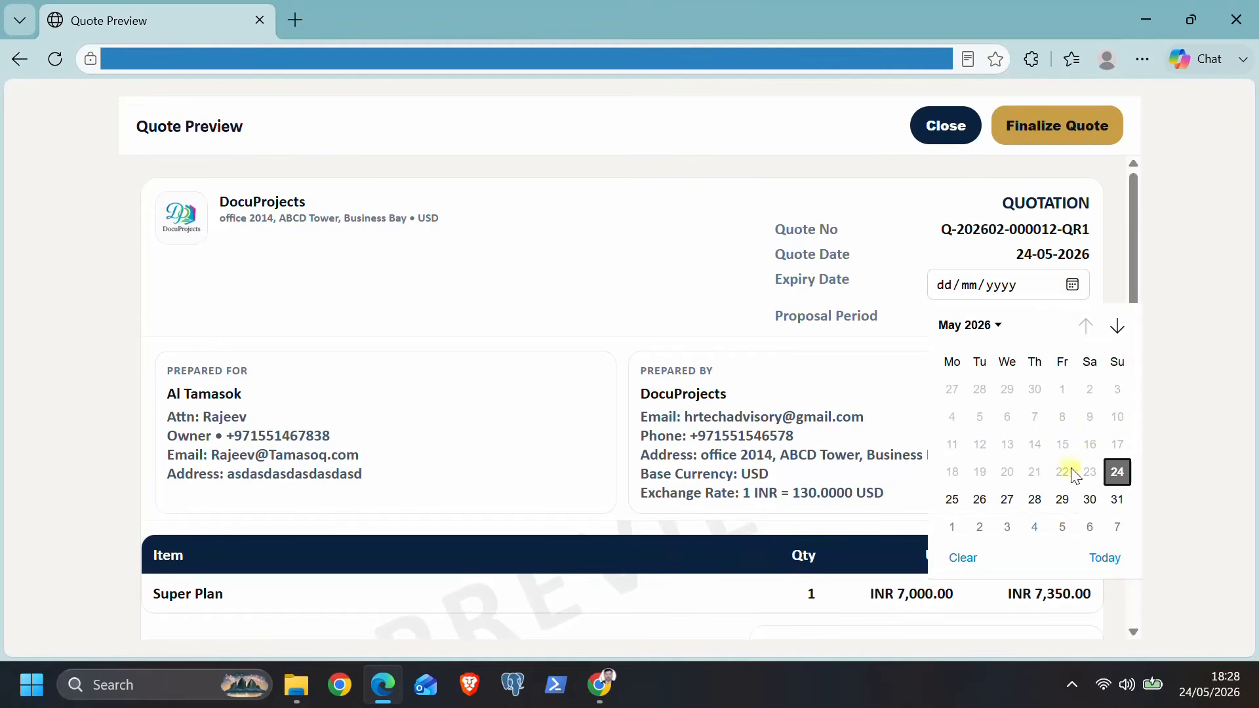
{"action": "left_click", "coordinate": [1082, 503]}
{"action": "left_click", "coordinate": [1058, 131]}
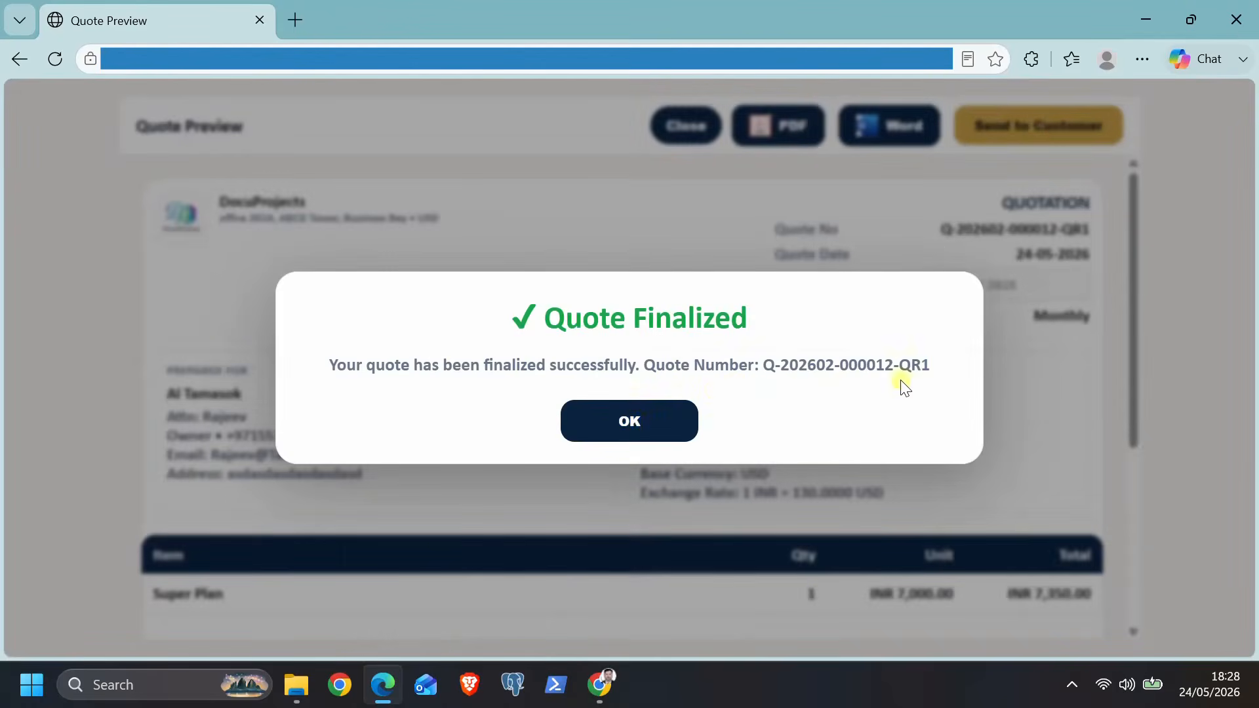
{"action": "left_click_drag", "start_coordinate": [931, 366], "coordinate": [393, 385]}
{"action": "left_click", "coordinate": [403, 387]}
{"action": "left_click", "coordinate": [623, 426]}
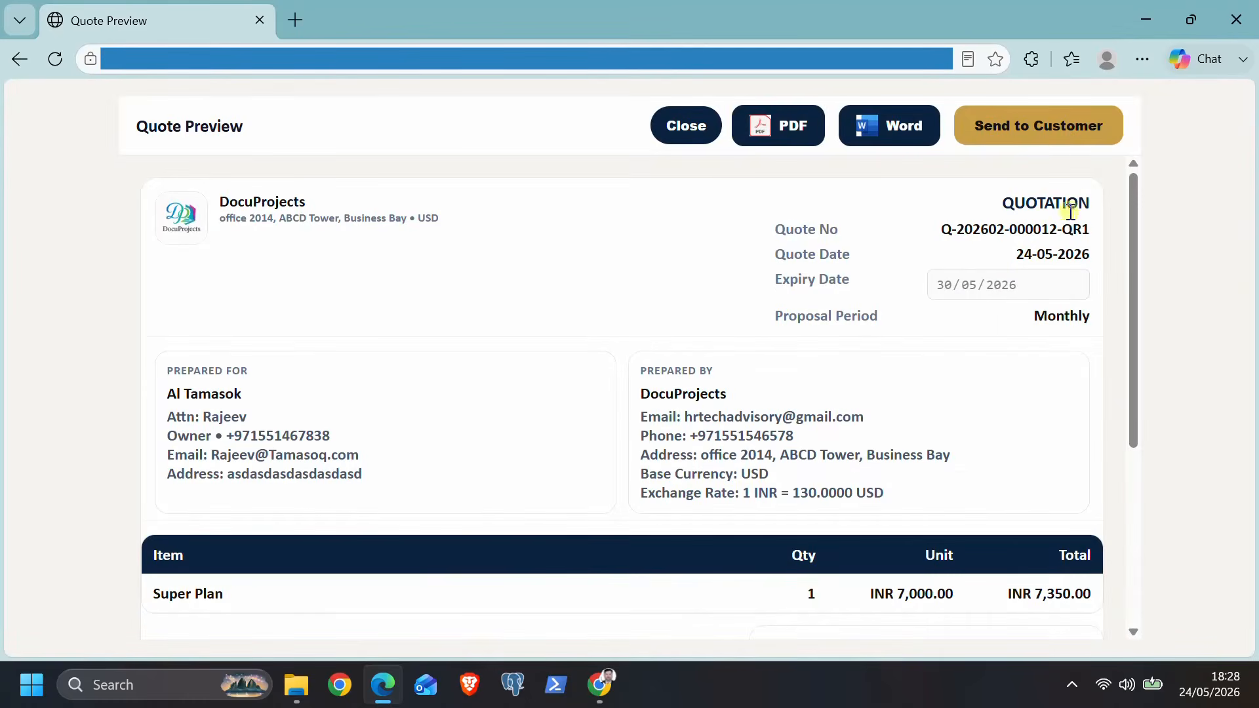
Step: Prepare the quote email to the customer with a reminder every 2 days, and cancel it without sending
{"action": "left_click", "coordinate": [1015, 123]}
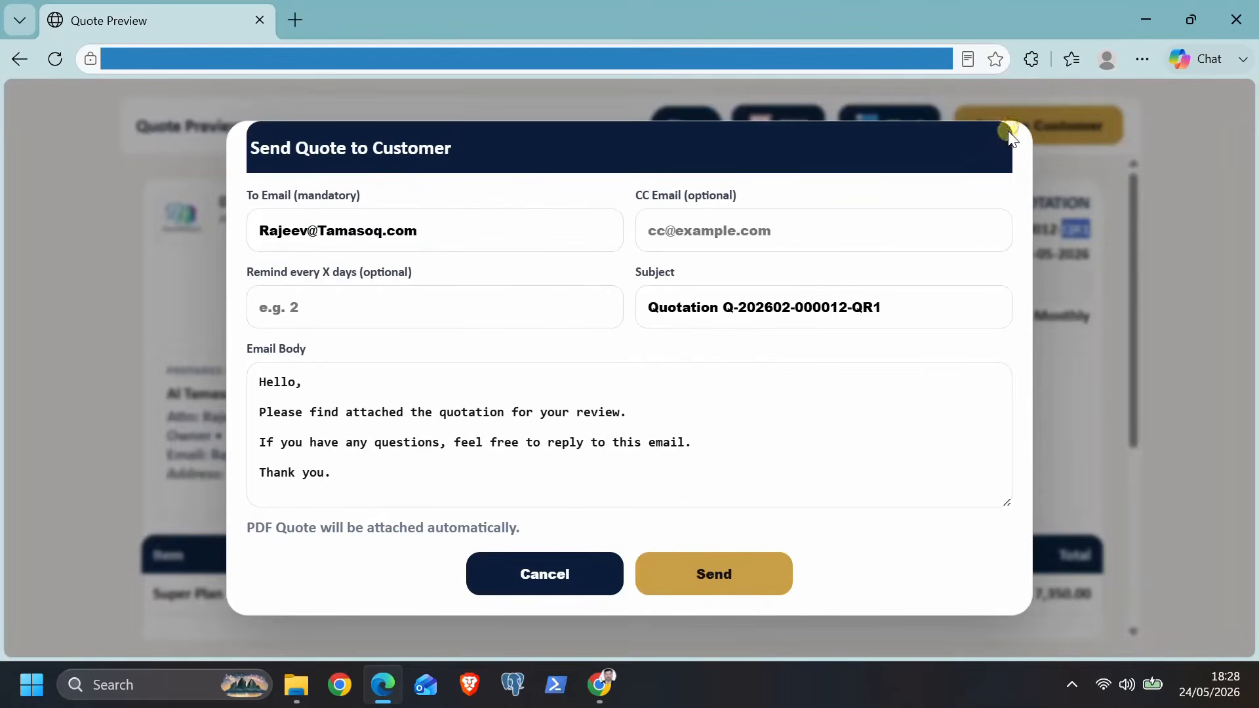
{"action": "left_click", "coordinate": [438, 237]}
{"action": "type", "text": "2"}
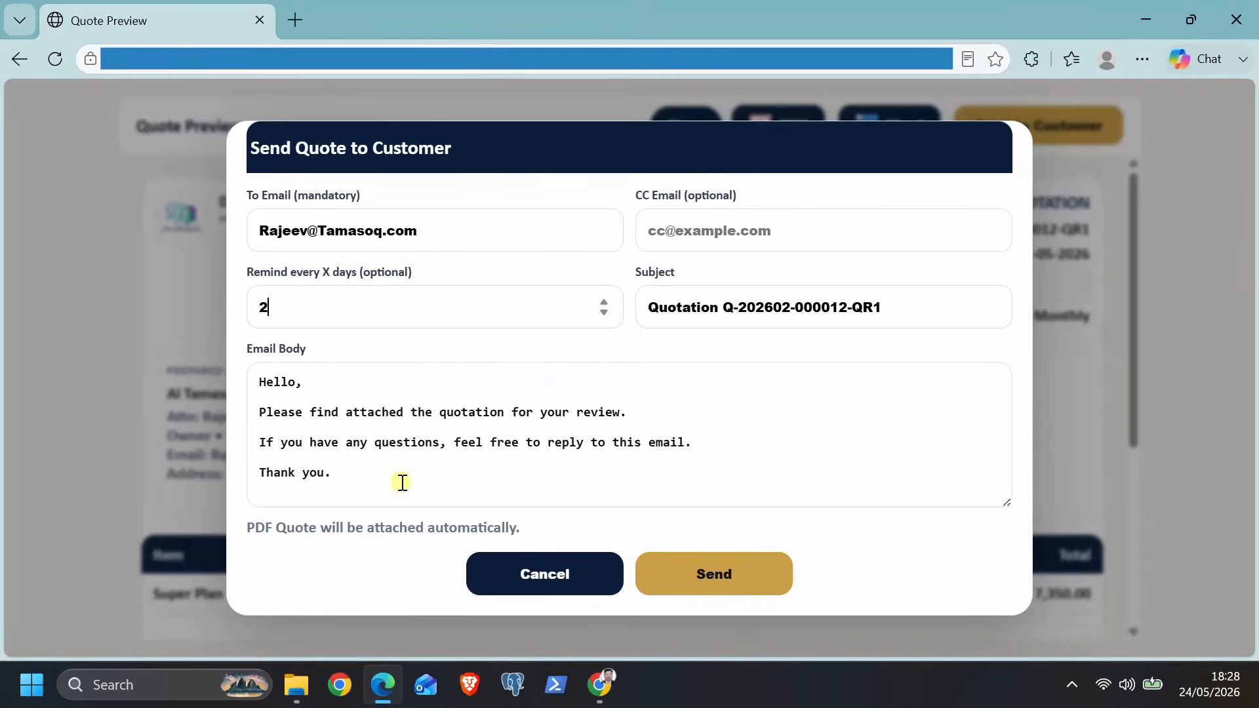
{"action": "left_click", "coordinate": [532, 576]}
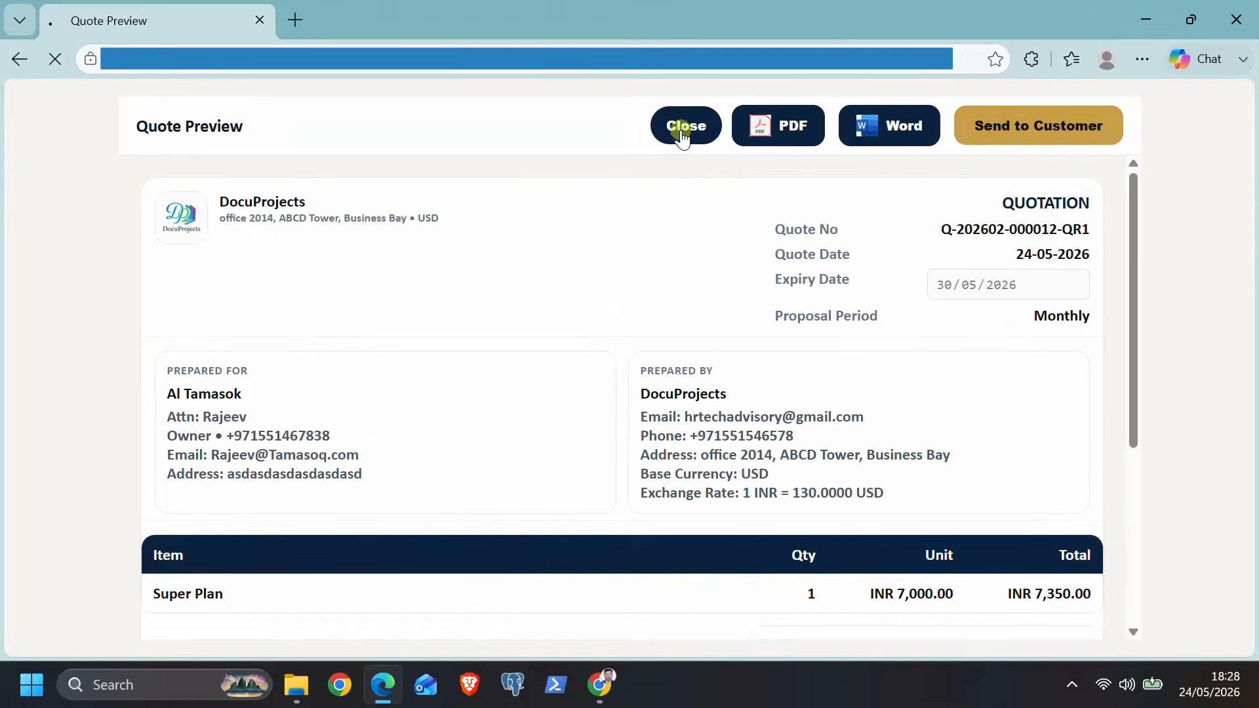
Step: Return to the deals list and save the Bronco-12-5-2026 deal with its status set to Won
{"action": "left_click", "coordinate": [682, 129]}
{"action": "left_click", "coordinate": [843, 382]}
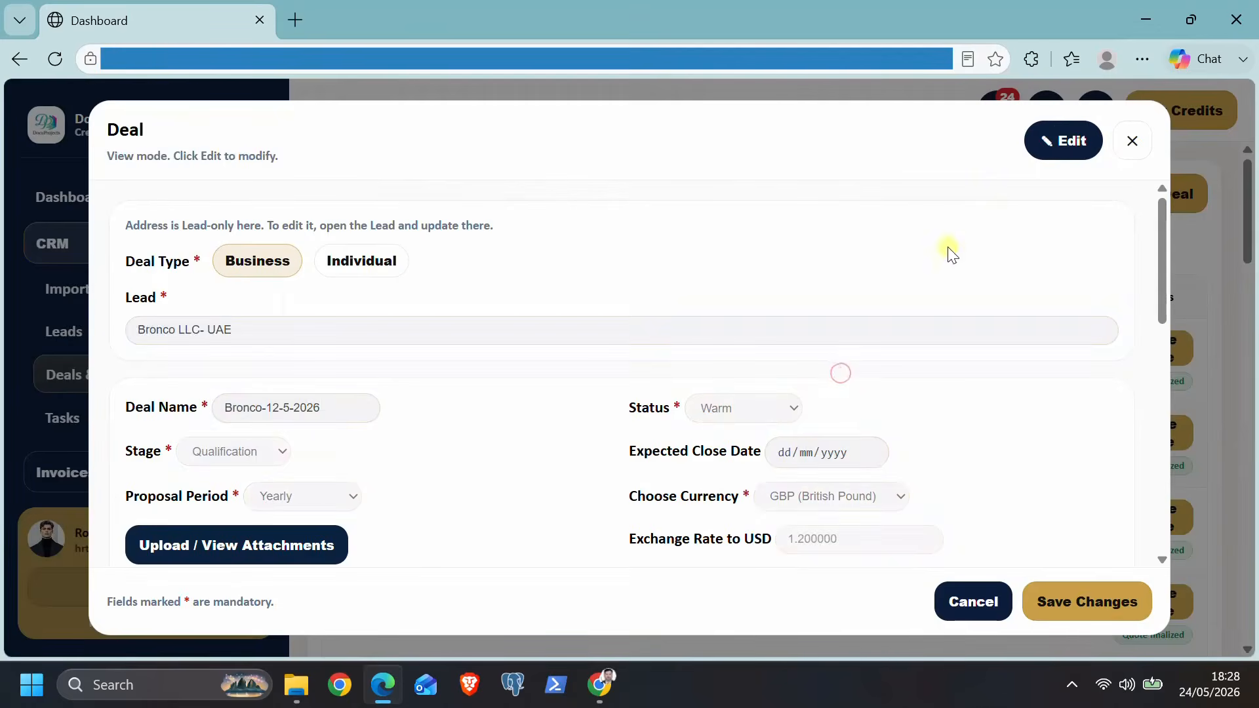
{"action": "left_click", "coordinate": [1052, 139]}
{"action": "left_click", "coordinate": [747, 412]}
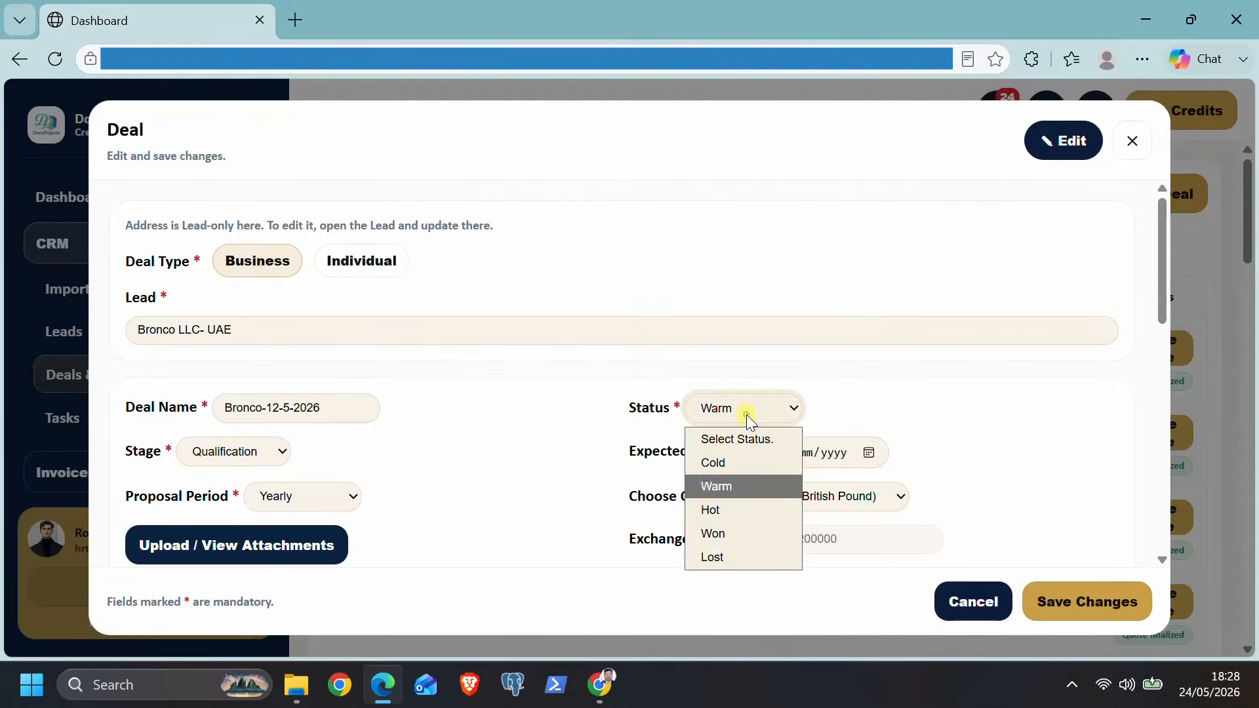
{"action": "left_click", "coordinate": [709, 533]}
{"action": "left_click", "coordinate": [1069, 600]}
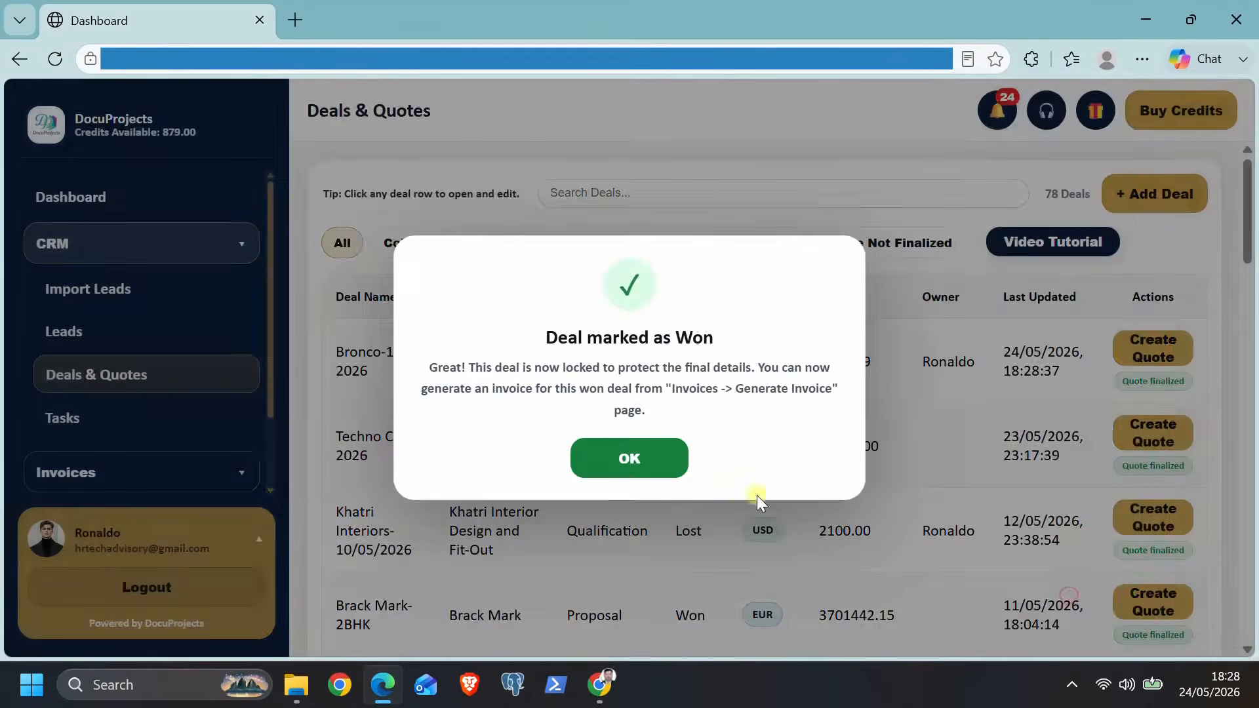
{"action": "left_click", "coordinate": [646, 468]}
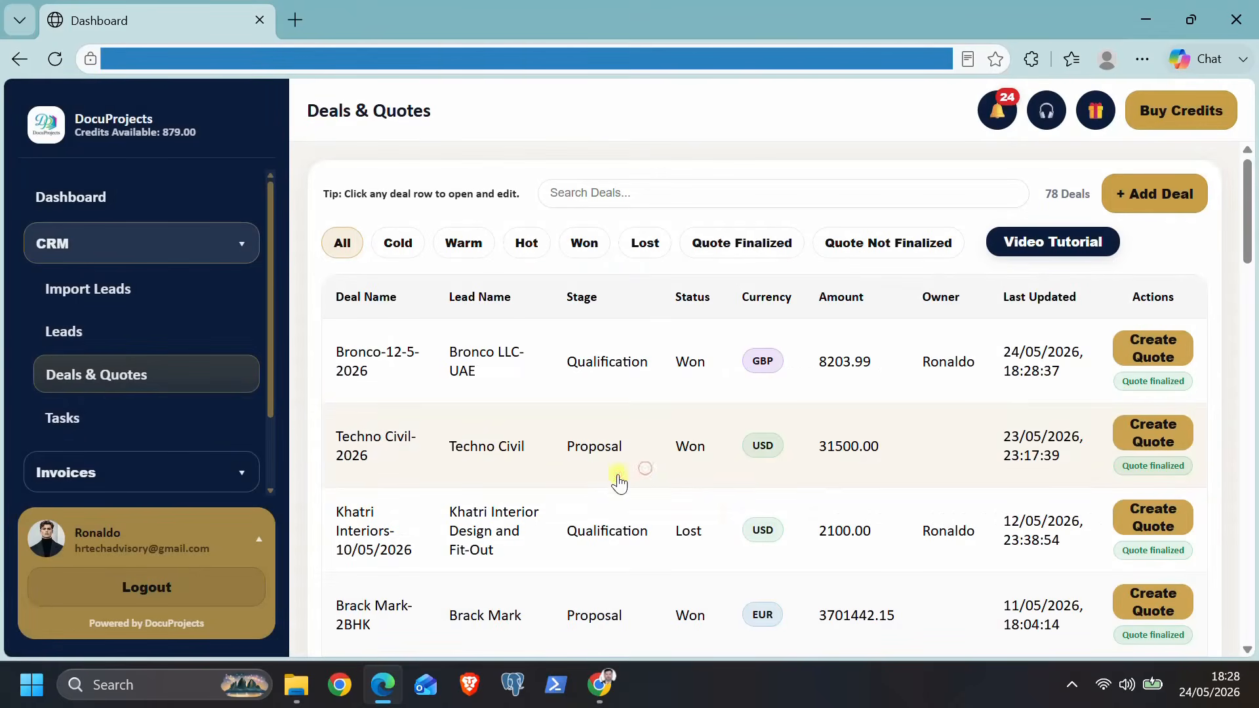
Step: Go to the CRM Tasks page and view the tasks filtered by Pending, Overdue and Completed, ending on Pending
{"action": "left_click", "coordinate": [96, 420]}
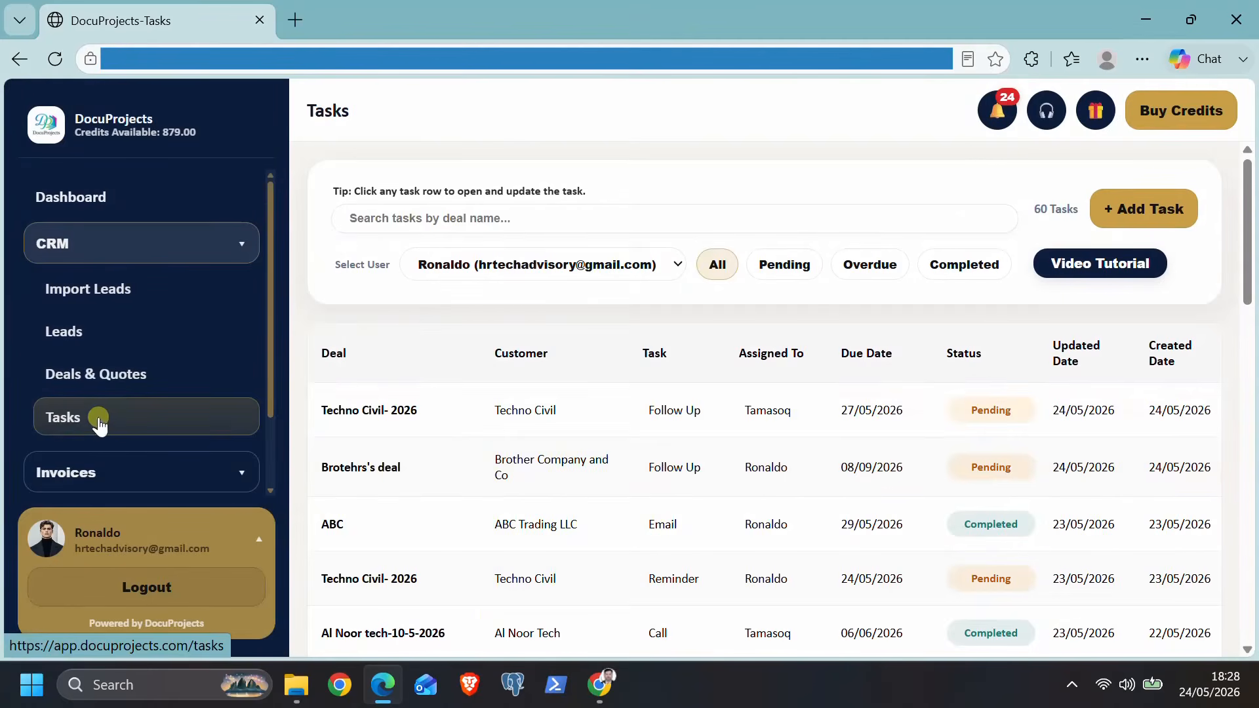
{"action": "left_click", "coordinate": [462, 450]}
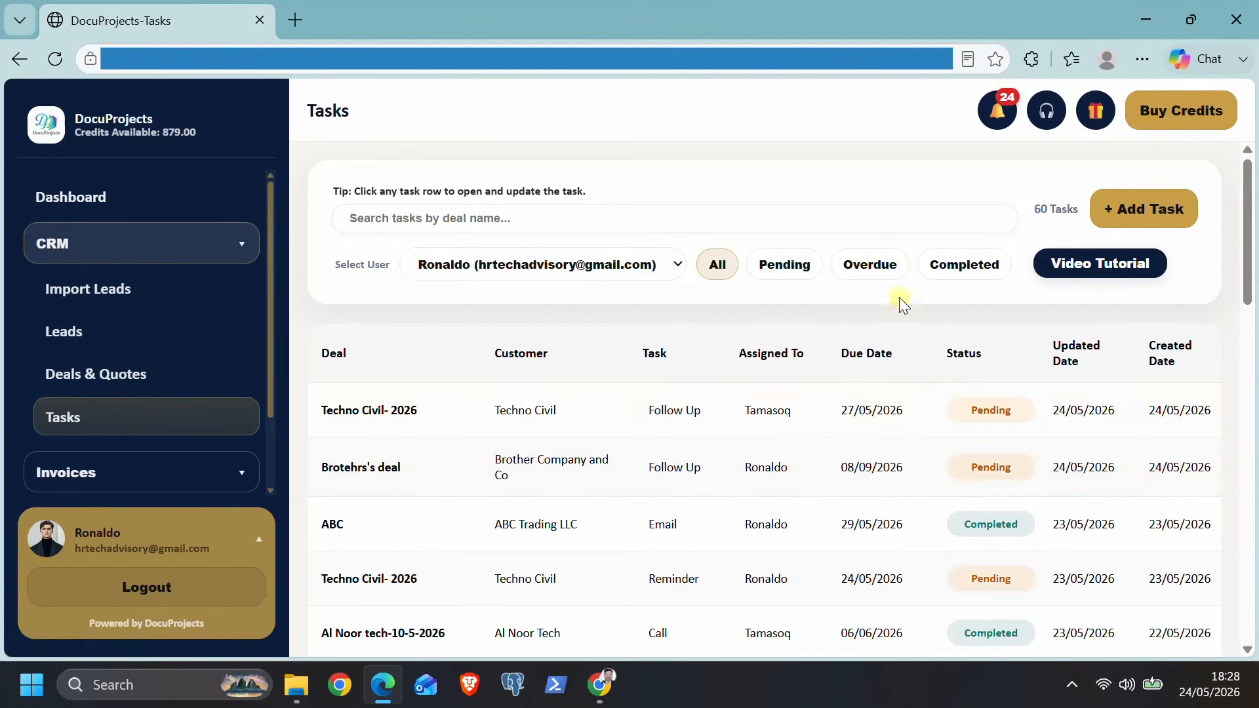
{"action": "left_click", "coordinate": [793, 267]}
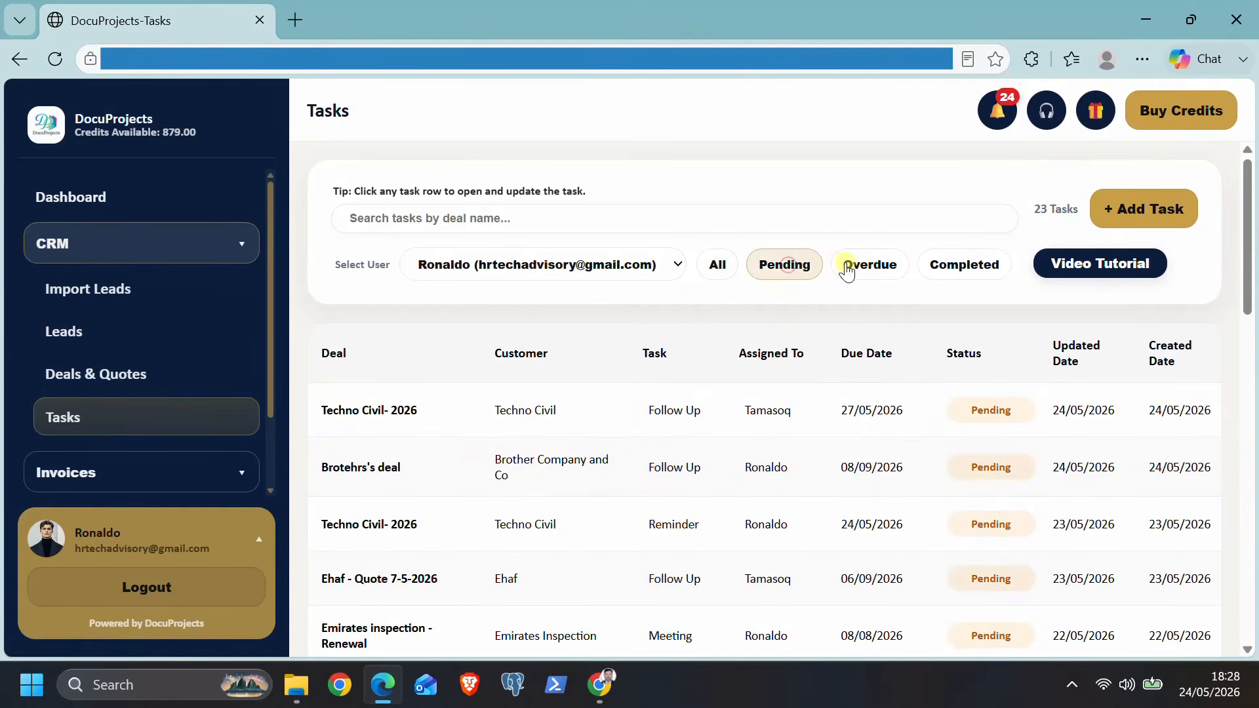
{"action": "left_click", "coordinate": [873, 269]}
{"action": "left_click", "coordinate": [933, 266]}
{"action": "left_click", "coordinate": [808, 268]}
Step: Start a new task and assign it to the other team member
{"action": "left_click", "coordinate": [1135, 212]}
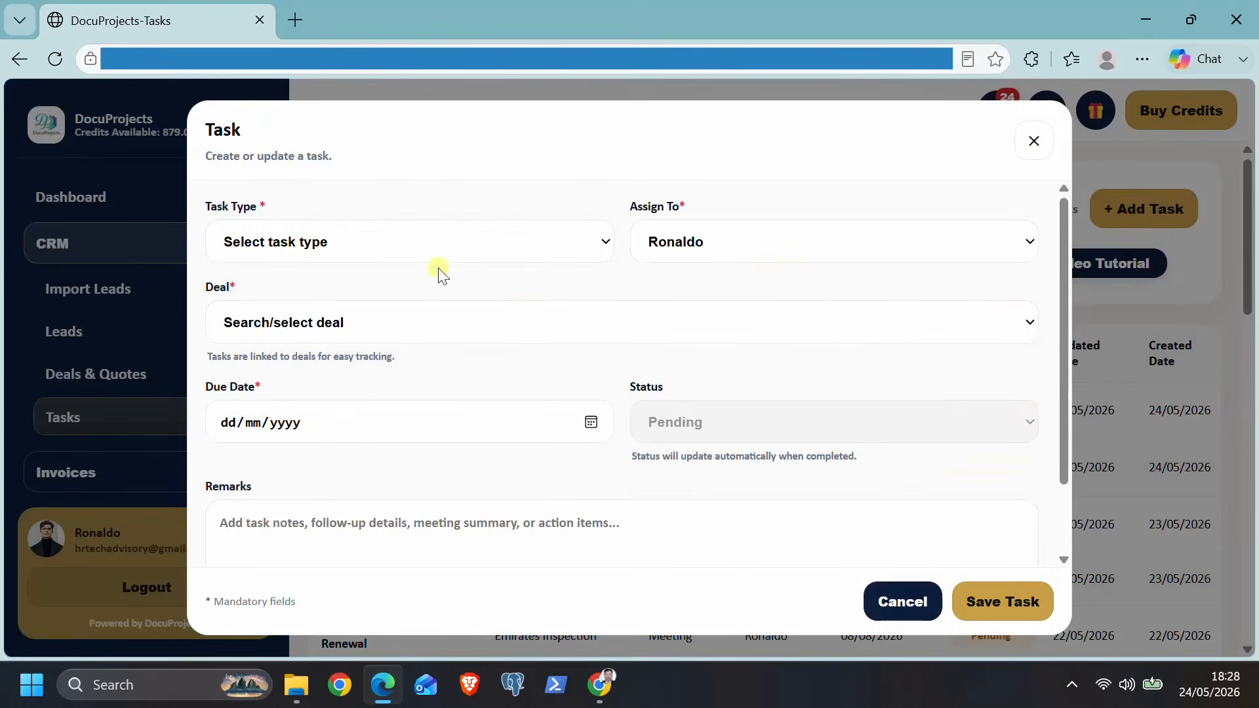
{"action": "left_click", "coordinate": [354, 336]}
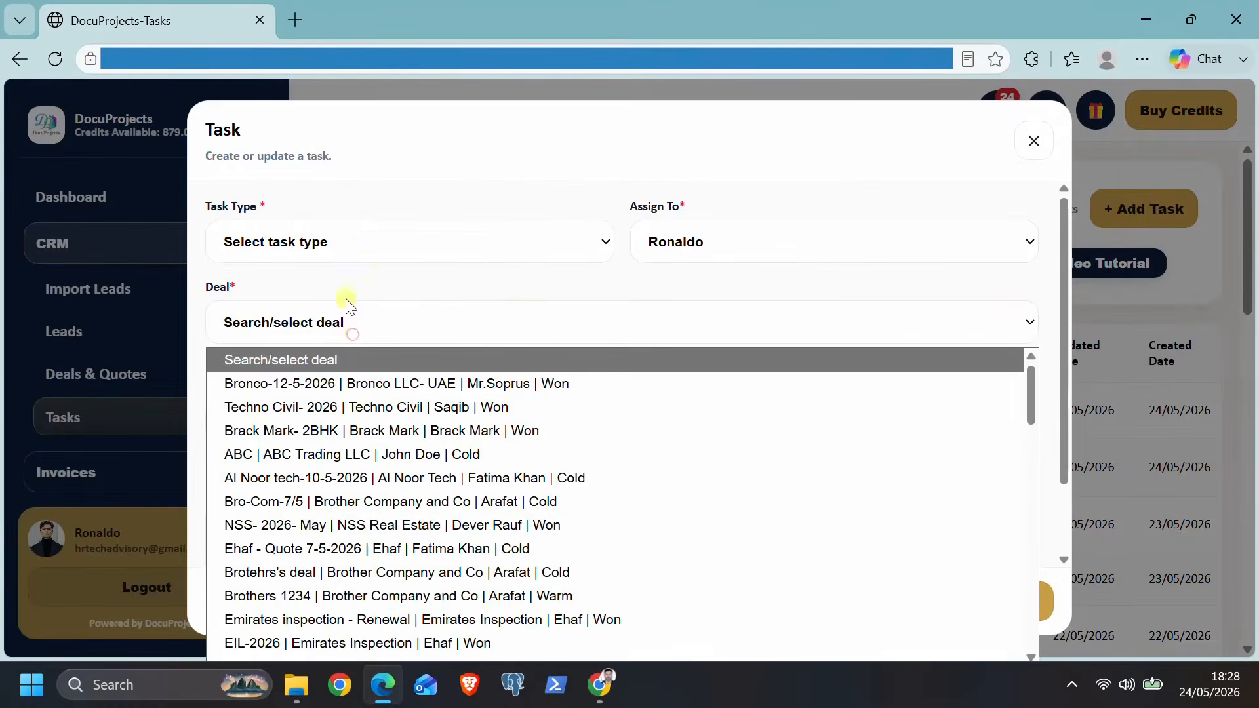
{"action": "left_click", "coordinate": [351, 246]}
{"action": "left_click", "coordinate": [695, 240]}
{"action": "left_click", "coordinate": [695, 240]}
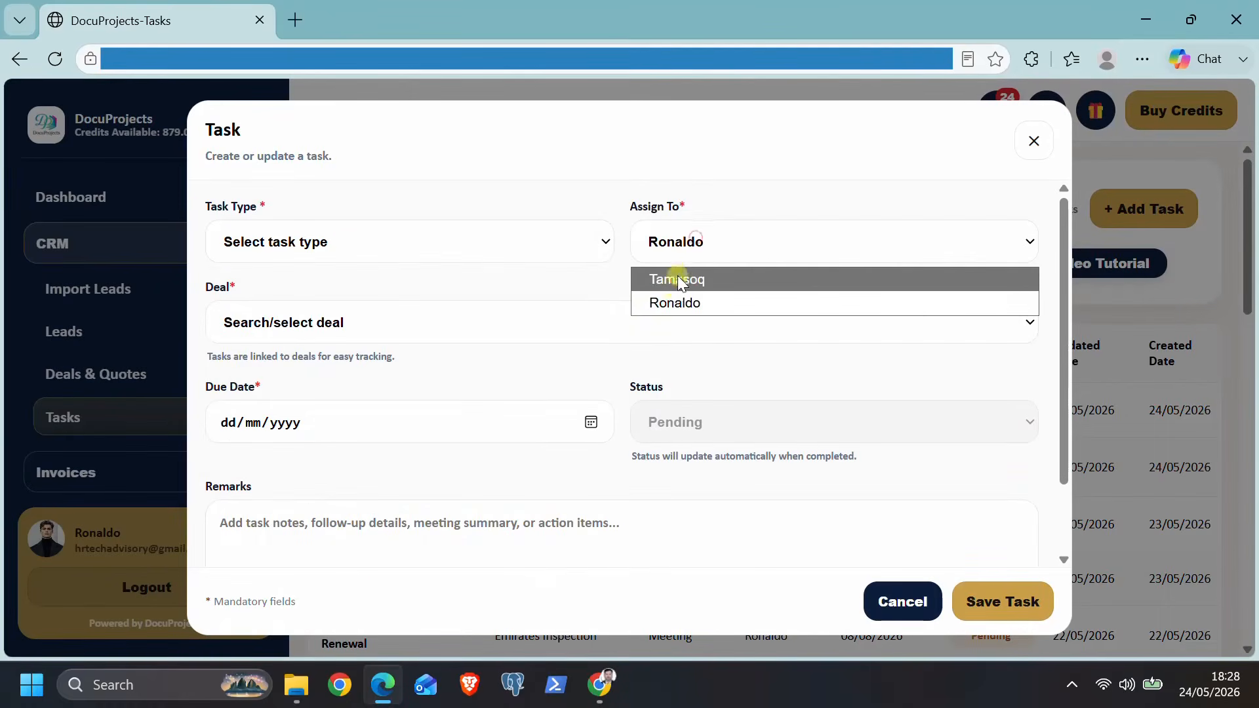
{"action": "left_click", "coordinate": [678, 281]}
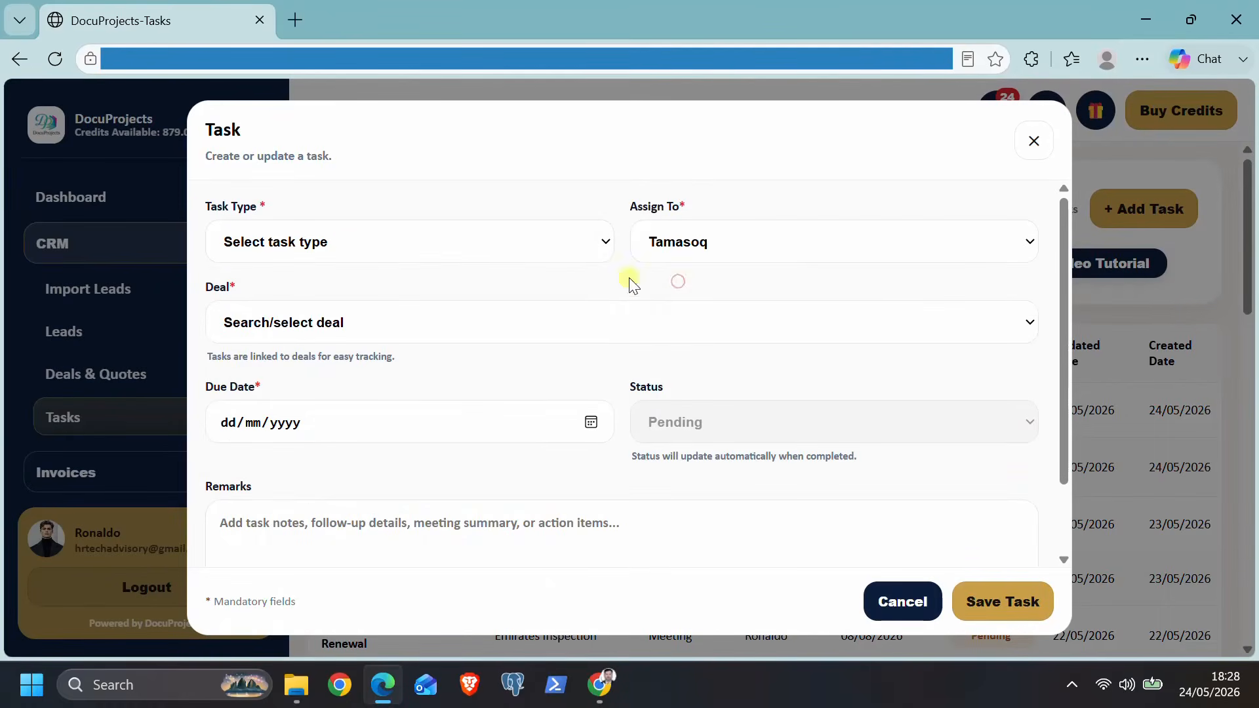
Step: Set the task type to Meeting and link the task to the ABC deal of ABC Trading LLC
{"action": "left_click", "coordinate": [454, 250]}
{"action": "left_click", "coordinate": [391, 319]}
{"action": "left_click", "coordinate": [370, 322]}
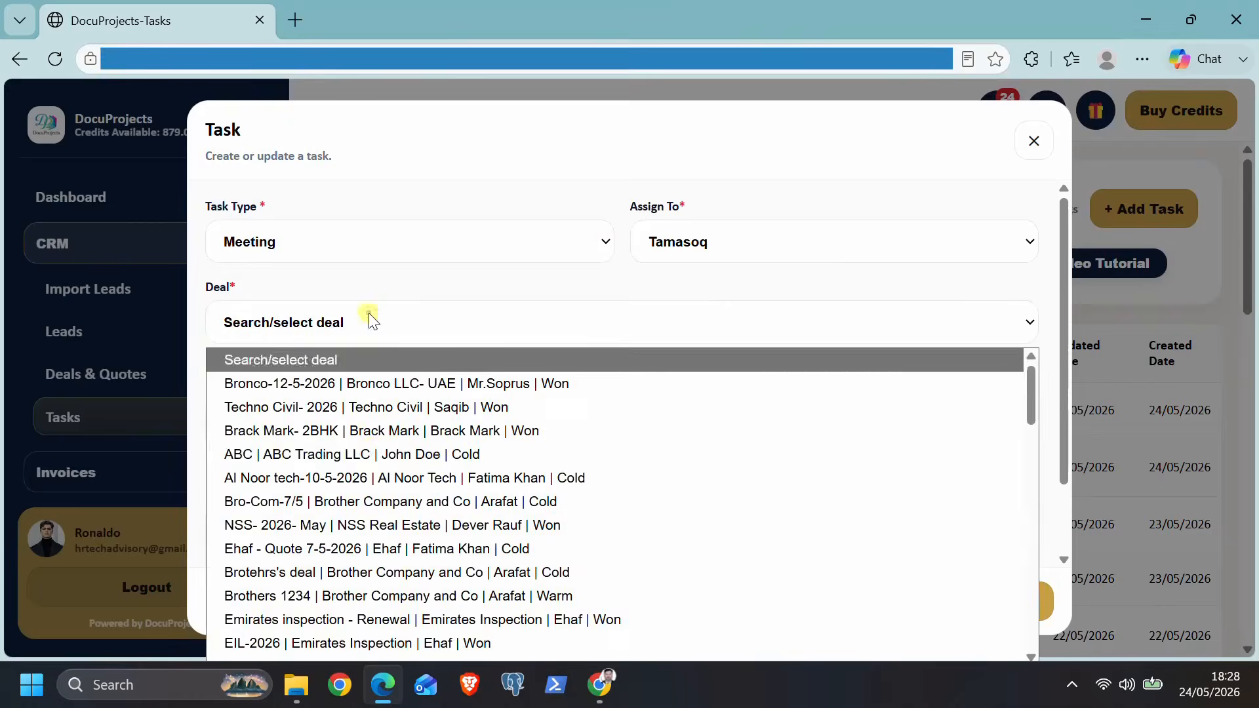
{"action": "left_click", "coordinate": [371, 446]}
Step: Set the task's due date to 29/05/2026, enter "remarks" in its remarks, and save the task
{"action": "left_click", "coordinate": [339, 424]}
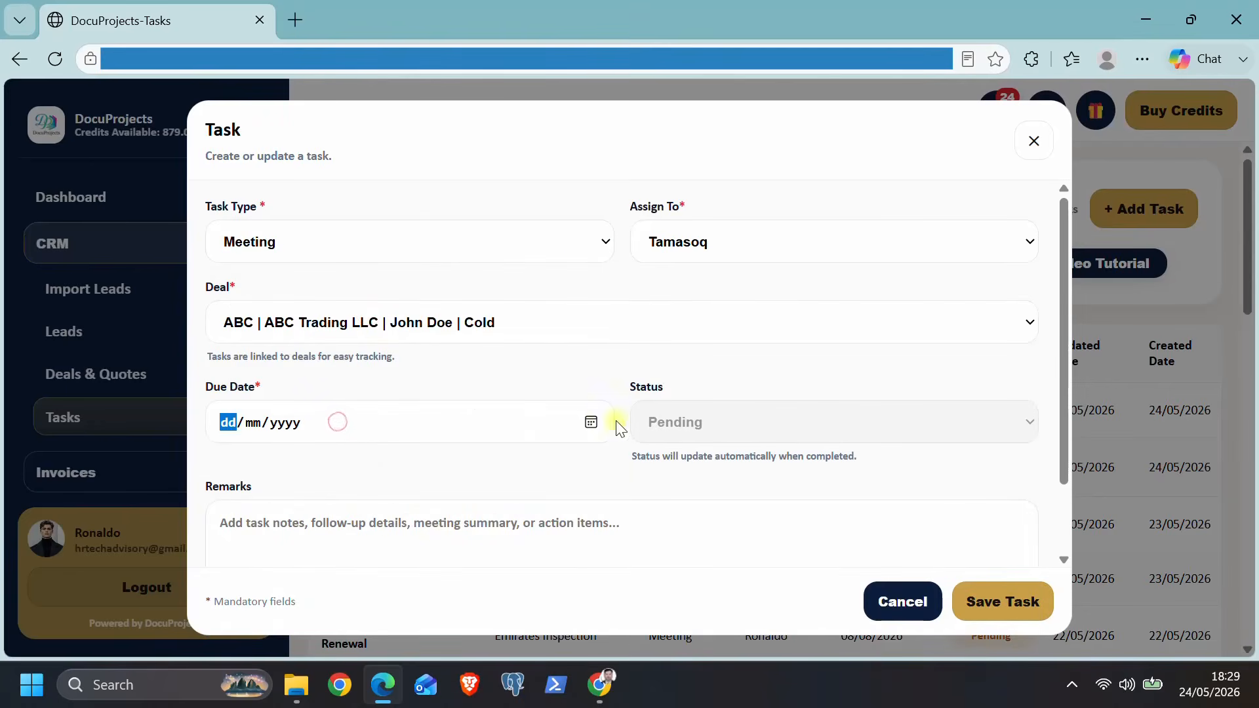
{"action": "left_click", "coordinate": [591, 422]}
{"action": "left_click", "coordinate": [340, 317]}
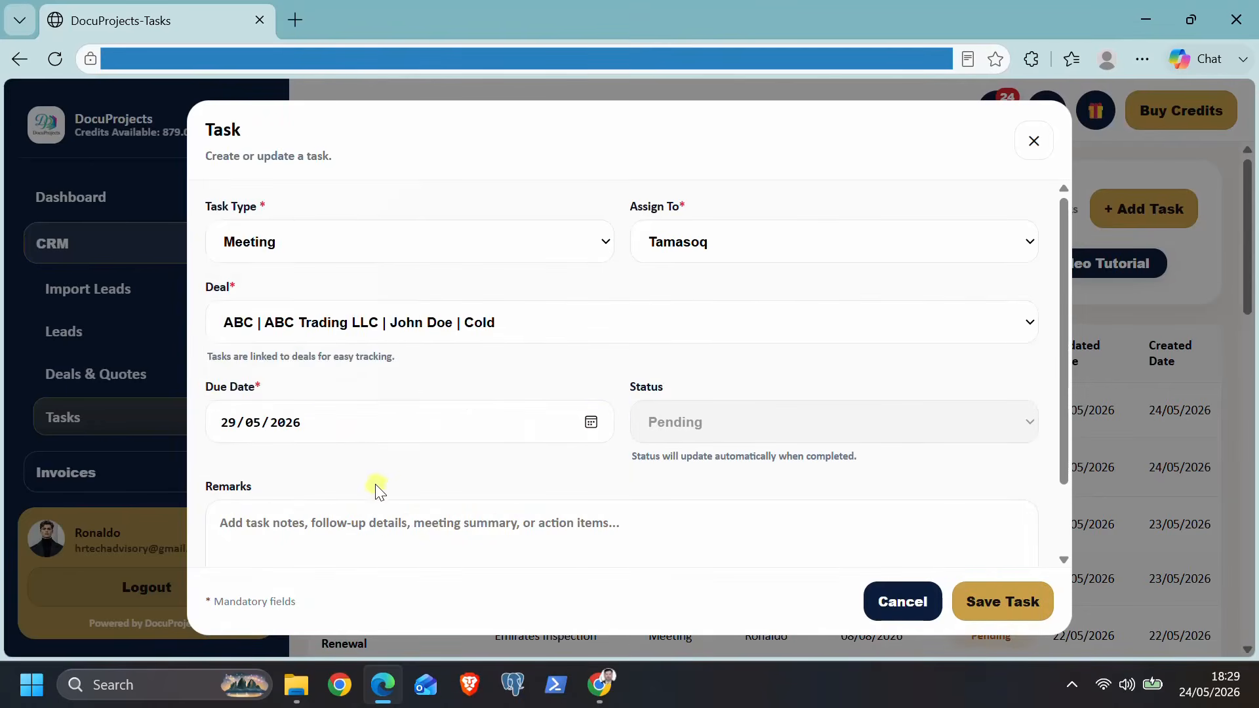
{"action": "type", "text": "remarks"}
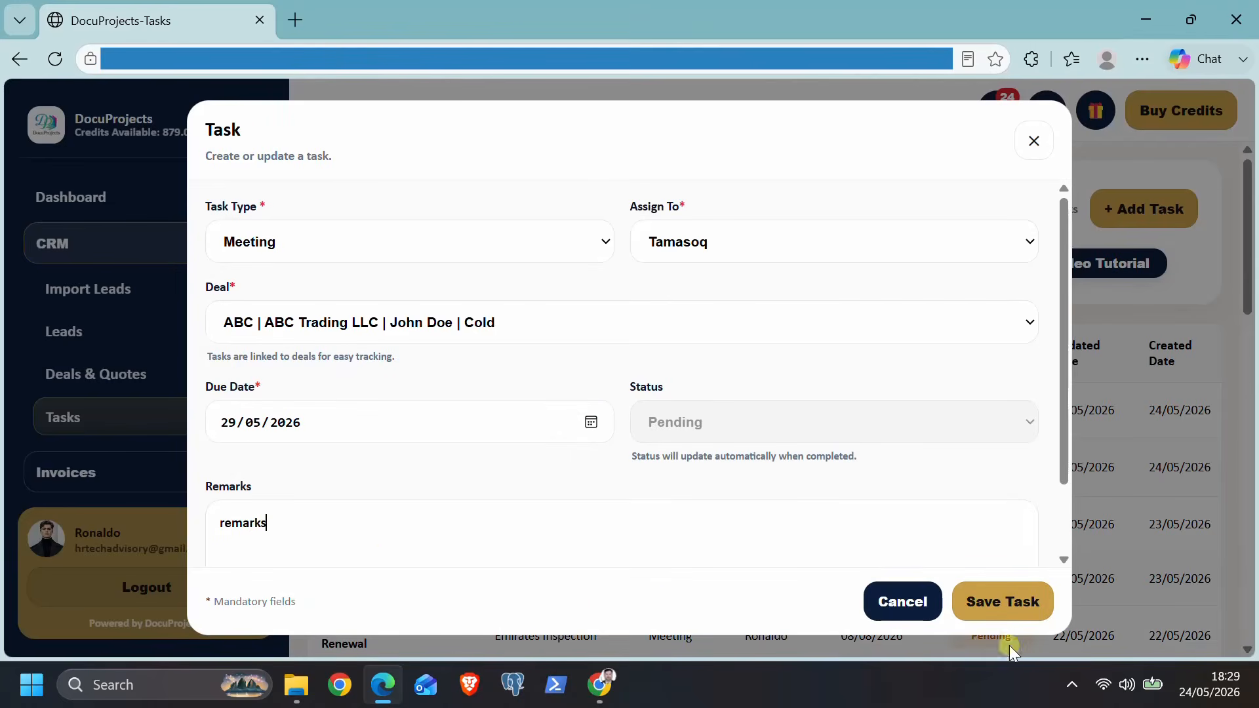
{"action": "left_click", "coordinate": [1000, 598]}
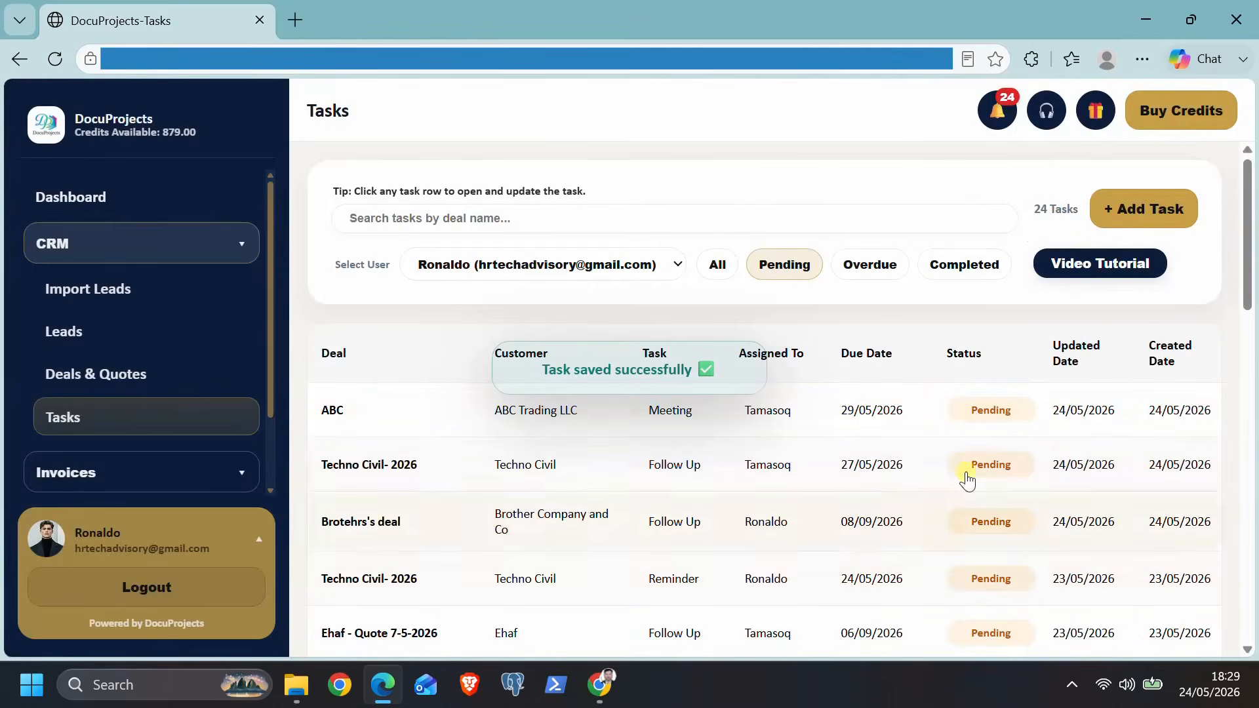
Step: Check the pending and overdue task notifications and close them
{"action": "left_click", "coordinate": [998, 112]}
{"action": "left_click_drag", "start_coordinate": [1085, 216], "coordinate": [996, 186]}
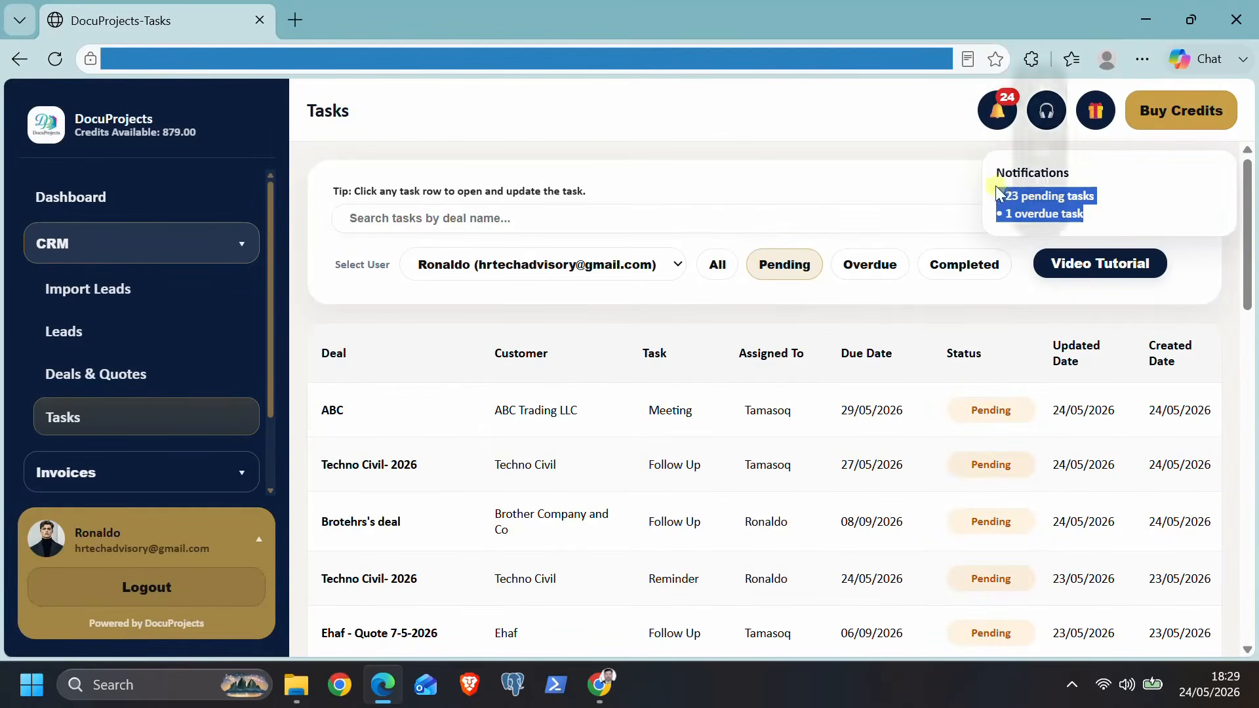
{"action": "left_click", "coordinate": [961, 157]}
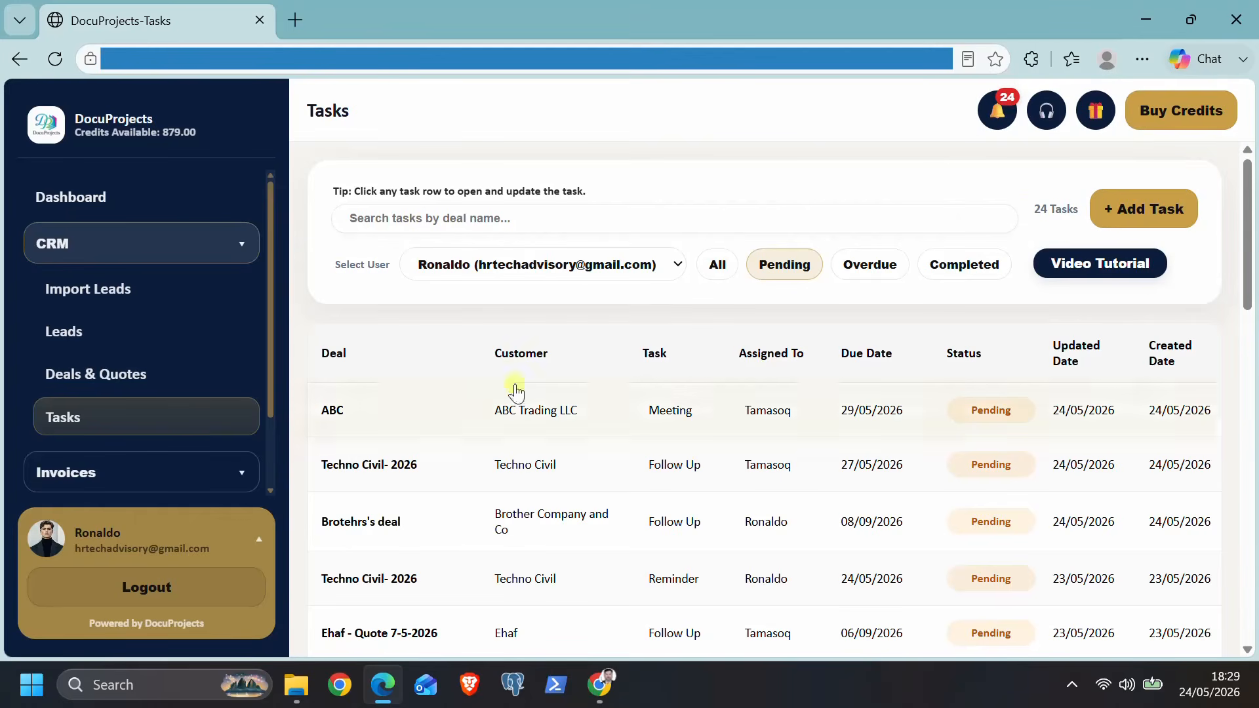
Step: Filter the other team member's tasks by pending, overdue and completed status, and switch the task list back to the signed-in user
{"action": "left_click", "coordinate": [513, 268]}
{"action": "left_click", "coordinate": [500, 321]}
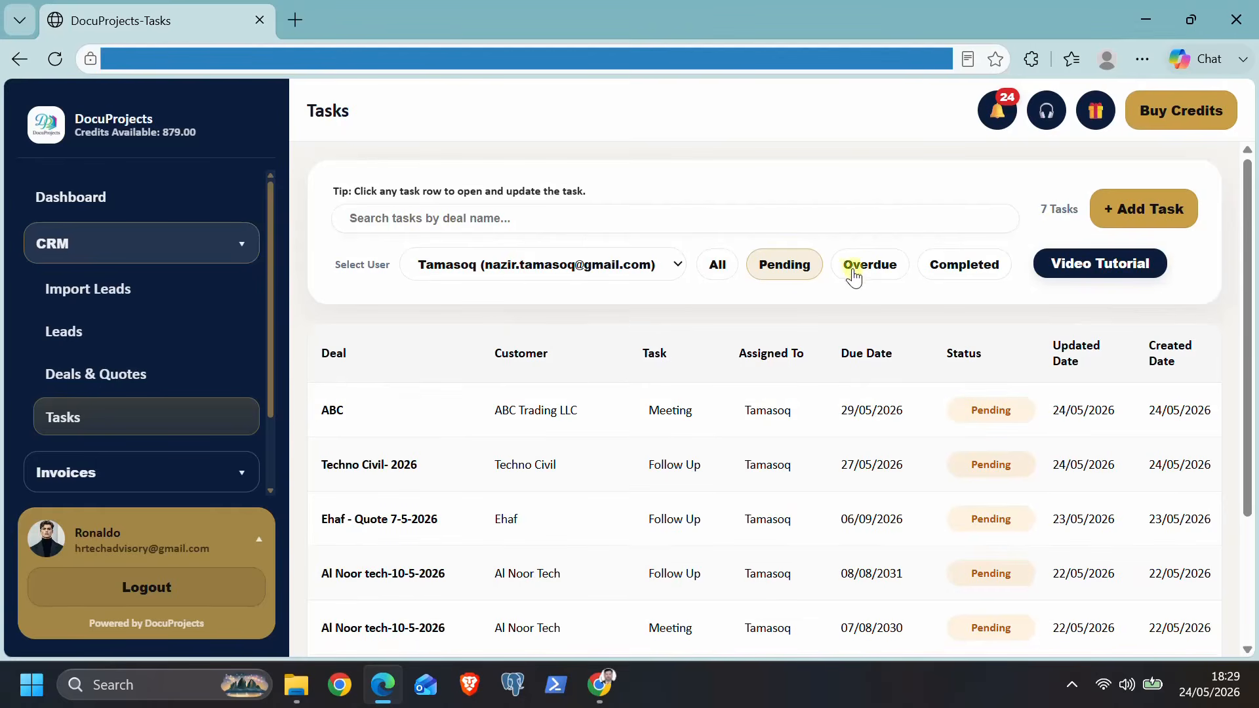
{"action": "left_click", "coordinate": [778, 265]}
{"action": "left_click", "coordinate": [883, 268]}
{"action": "left_click", "coordinate": [945, 270]}
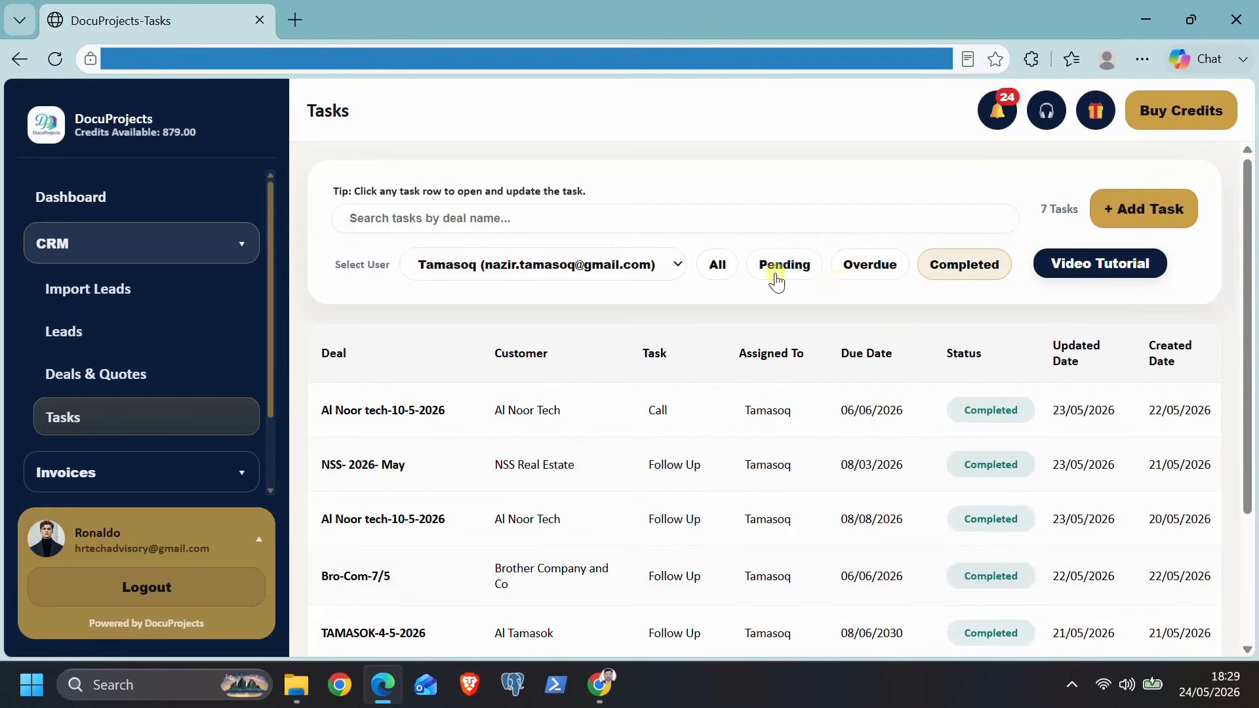
{"action": "left_click", "coordinate": [859, 264]}
{"action": "left_click", "coordinate": [609, 275]}
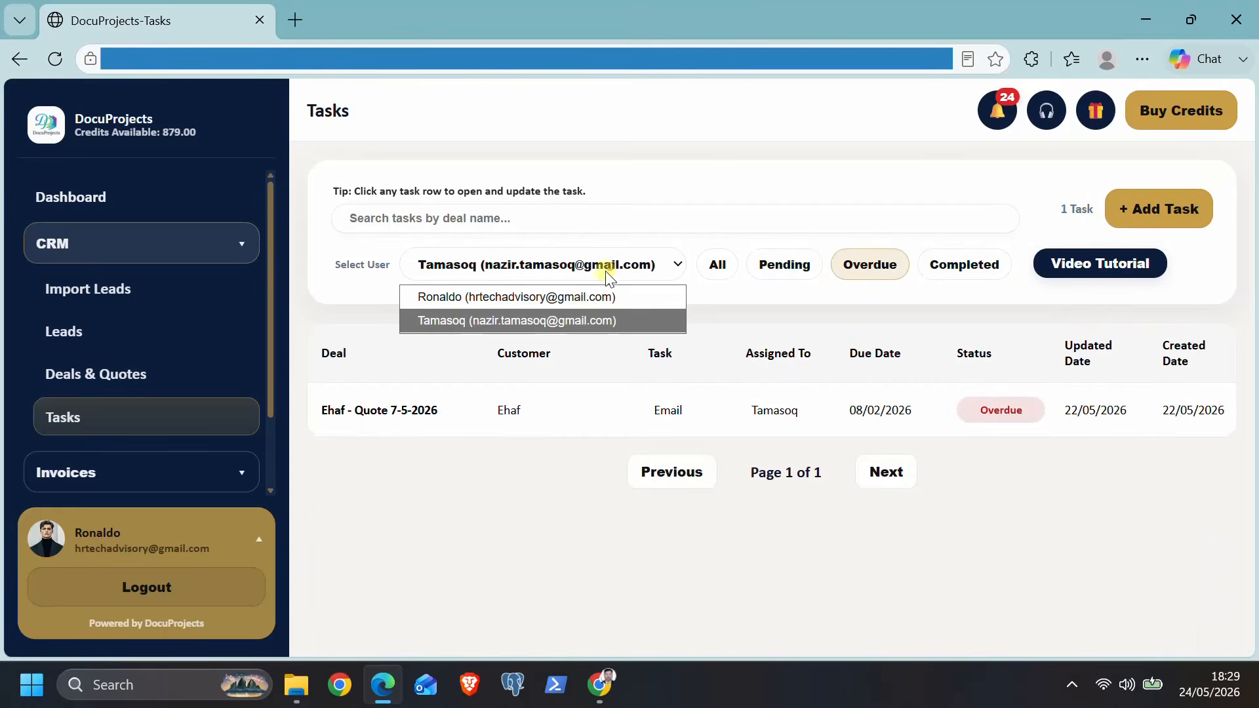
{"action": "left_click", "coordinate": [559, 295]}
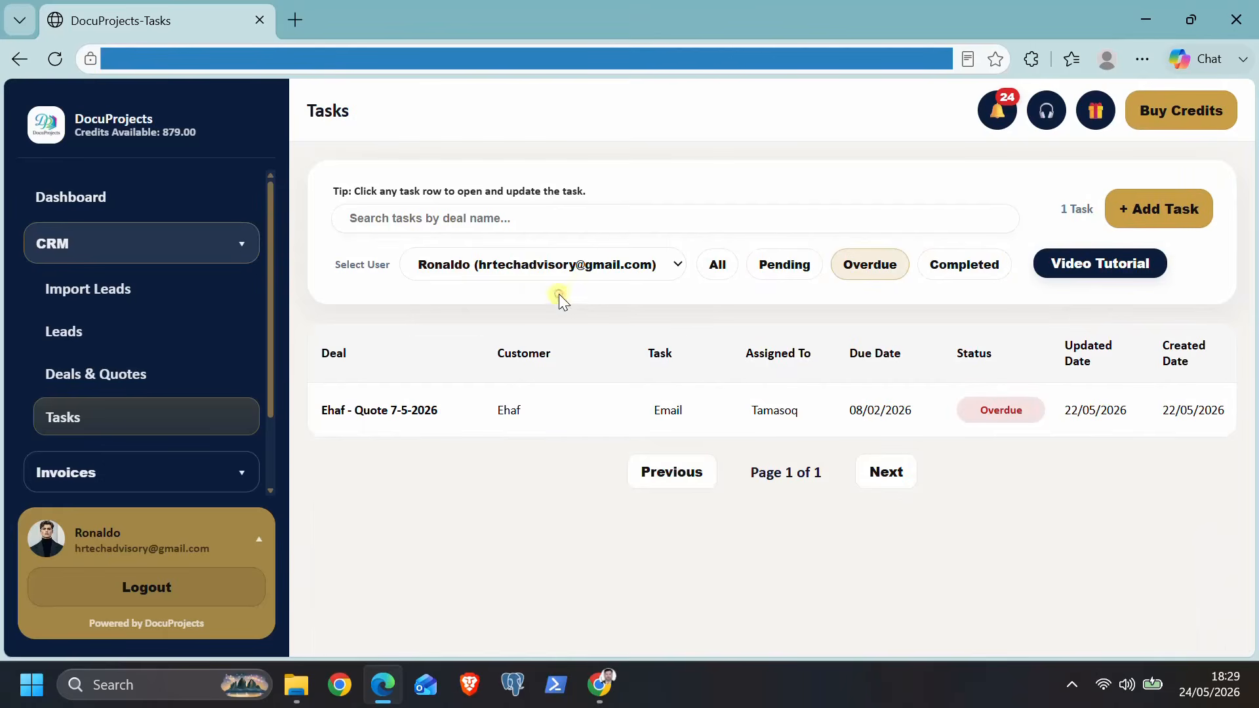
Step: Generate an invoice from the finalized quote of the Bronco-12-5-2026 deal of Bronco LLC- UAE, accepting the one-credit charge
{"action": "scroll", "coordinate": [152, 387], "scroll_direction": "down", "scroll_amount": 2}
{"action": "left_click", "coordinate": [152, 383]}
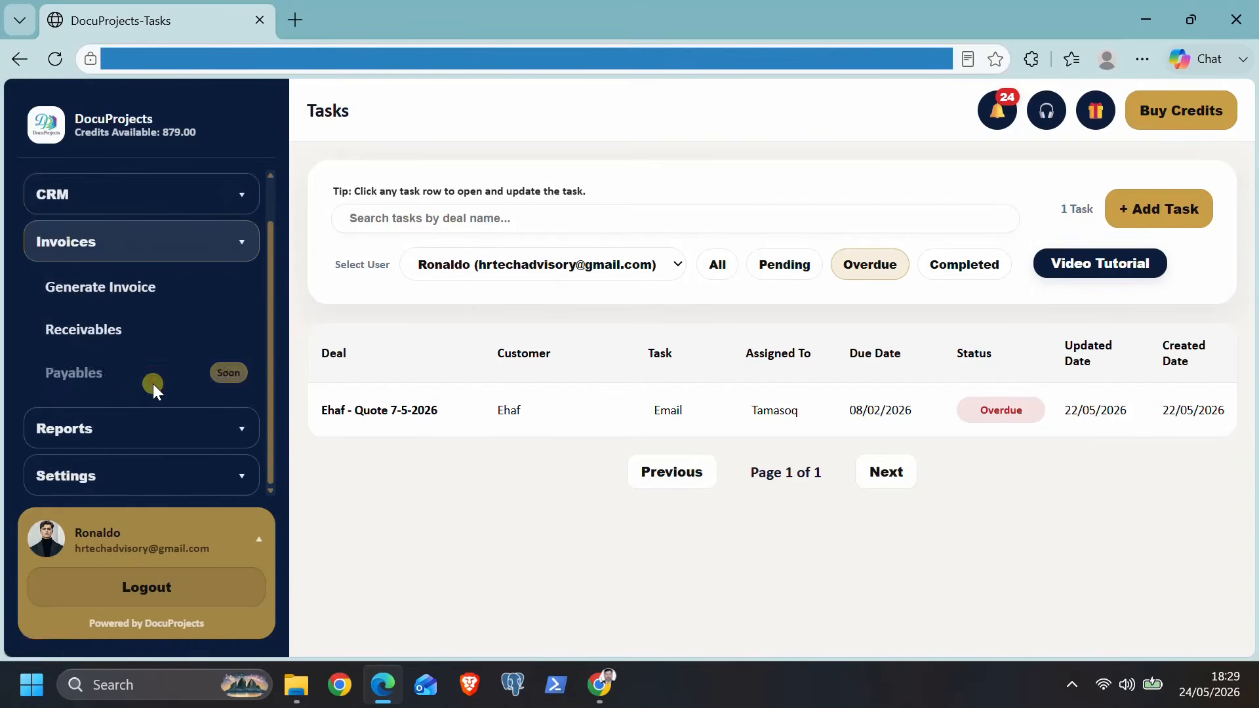
{"action": "left_click", "coordinate": [139, 289]}
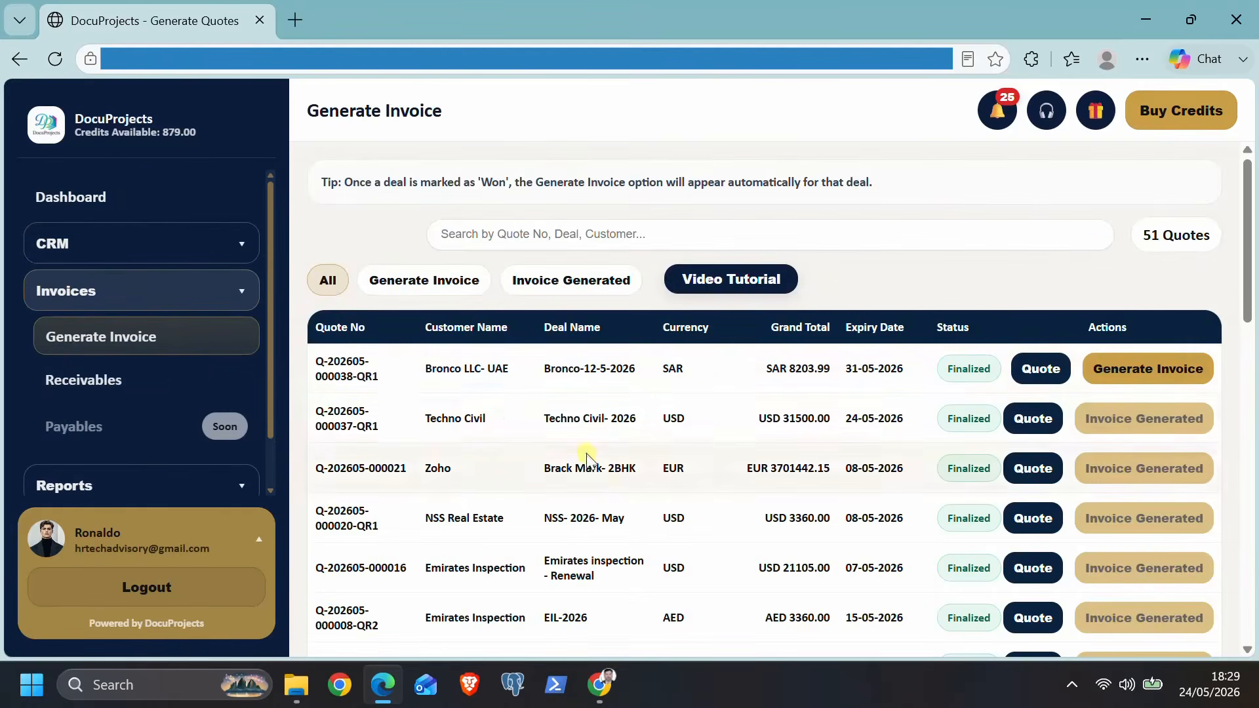
{"action": "left_click_drag", "start_coordinate": [428, 368], "coordinate": [972, 392]}
{"action": "left_click", "coordinate": [1125, 367]}
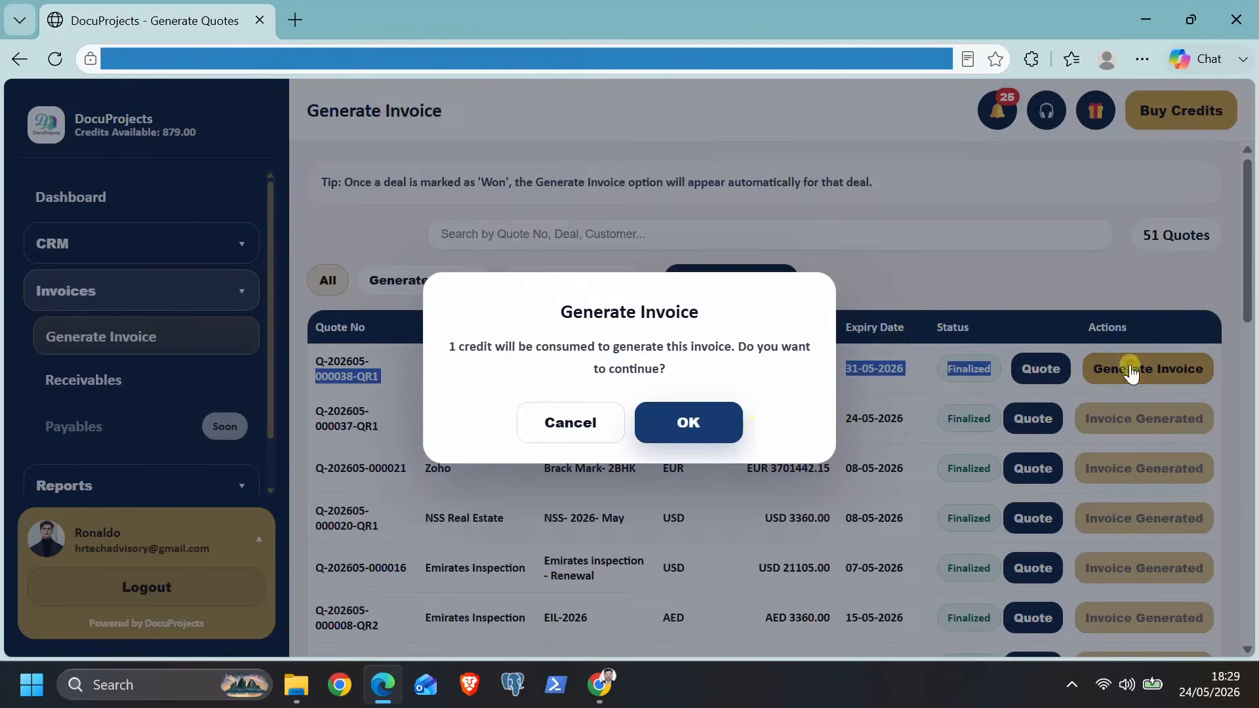
{"action": "left_click", "coordinate": [695, 426]}
{"action": "left_click", "coordinate": [648, 466]}
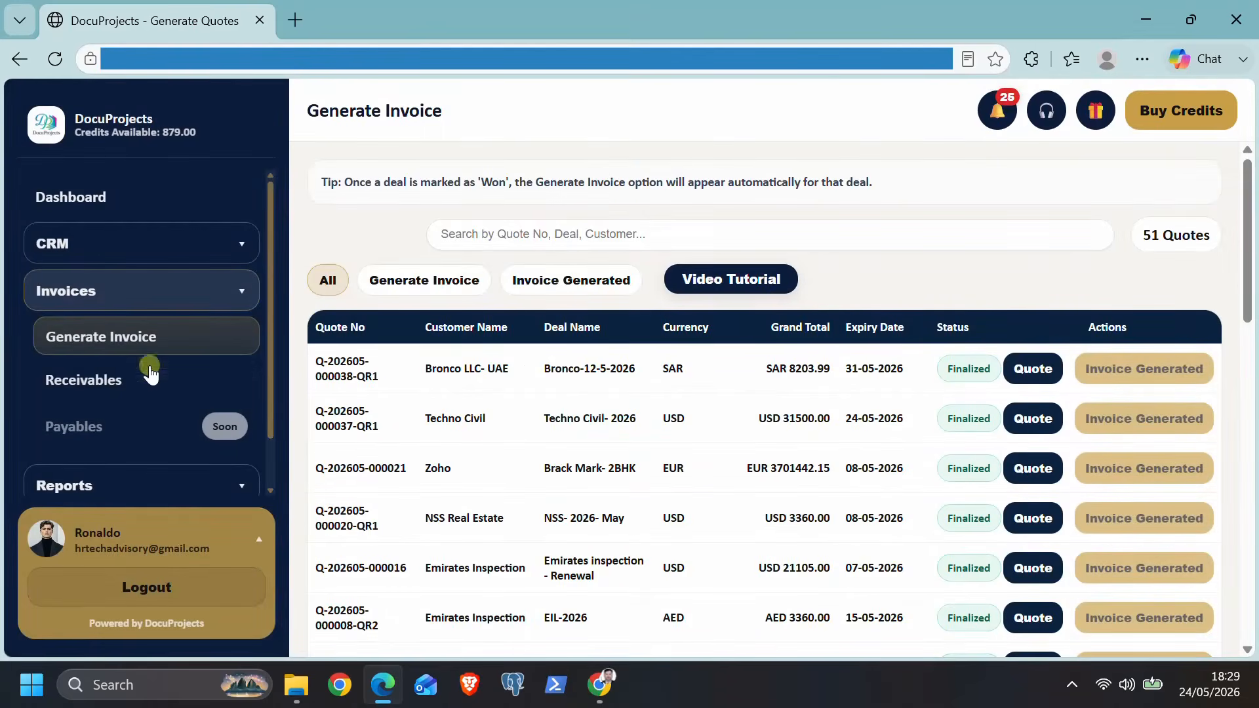
Step: Open the draft Bronco LLC- UAE invoice in receivables and set its billing start date to 22/05/2026 and due date to 30/05/2026
{"action": "left_click", "coordinate": [107, 384]}
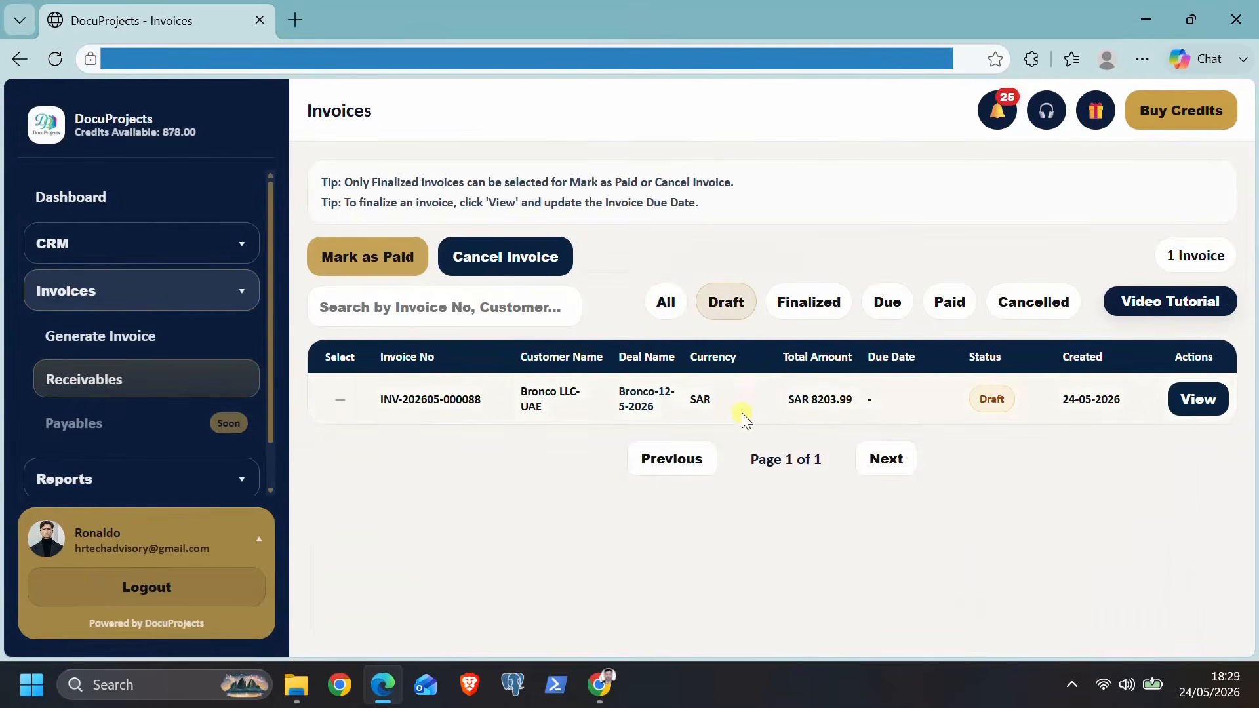
{"action": "left_click", "coordinate": [1186, 402]}
{"action": "left_click", "coordinate": [981, 276]}
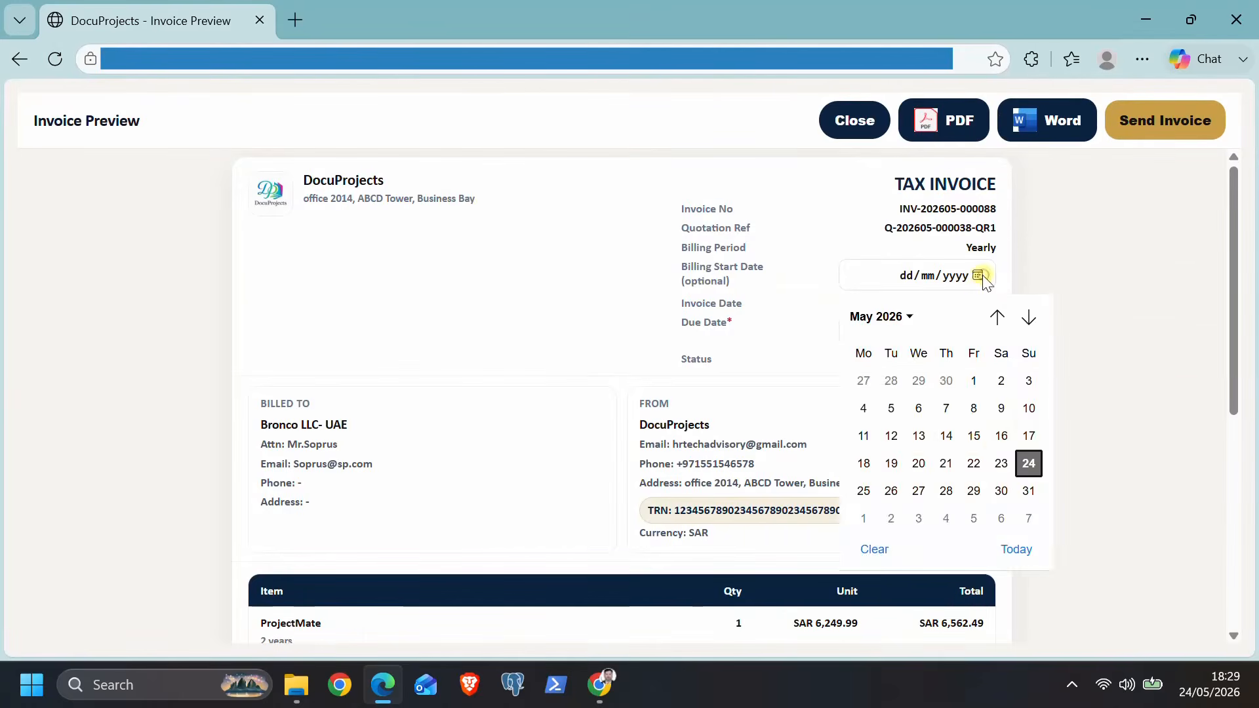
{"action": "left_click", "coordinate": [974, 463]}
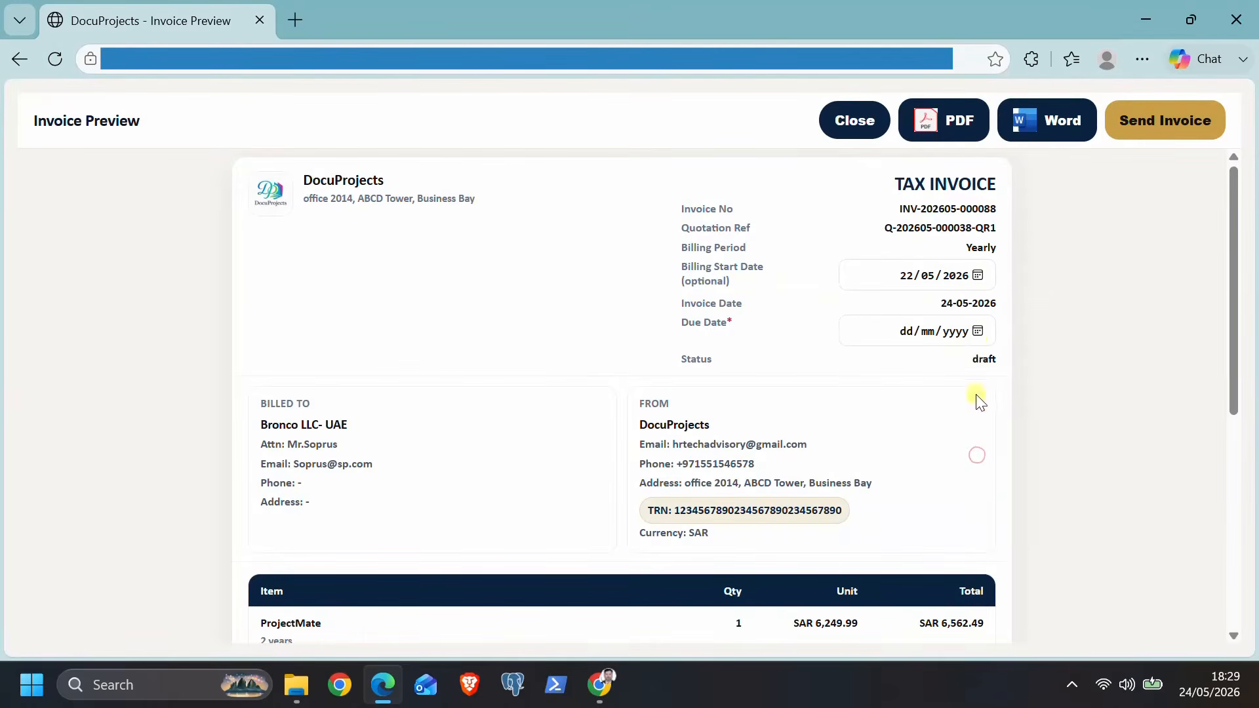
{"action": "left_click", "coordinate": [978, 333]}
{"action": "left_click", "coordinate": [1001, 545]}
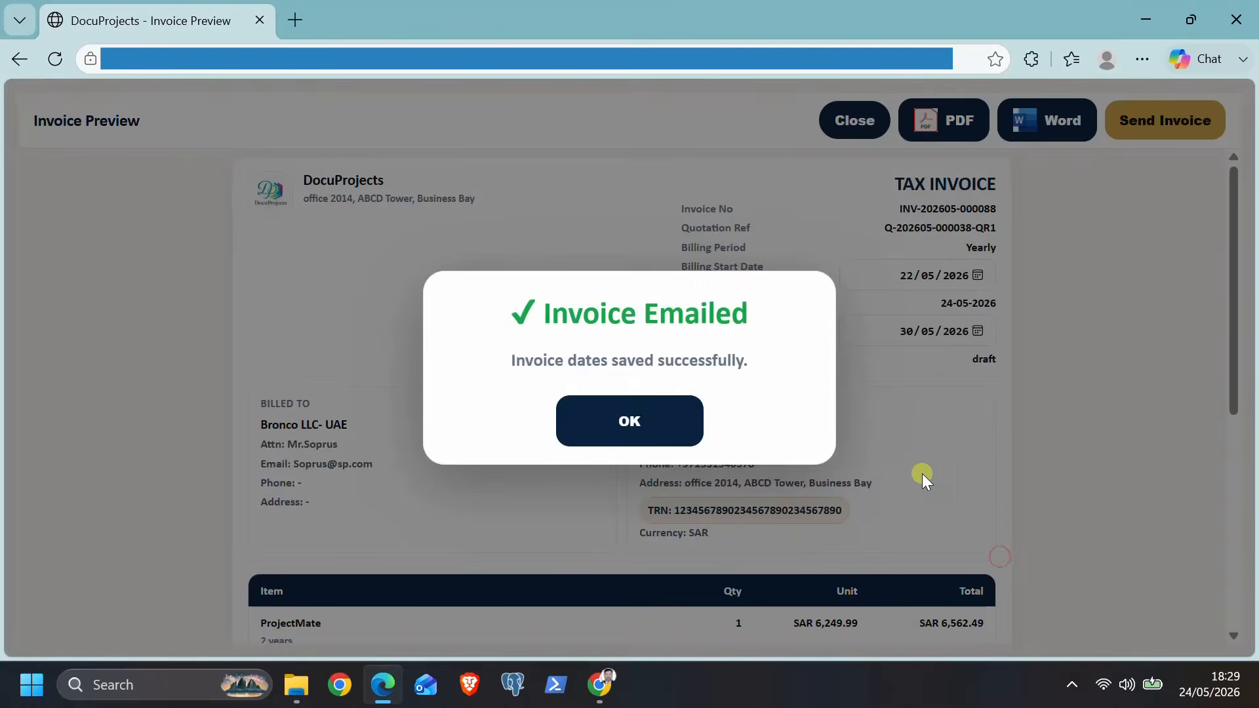
{"action": "left_click", "coordinate": [649, 423]}
Step: Review the Bronco LLC- UAE invoice's items, totals, payment terms and bank details, and close the preview
{"action": "scroll", "coordinate": [858, 456], "scroll_direction": "down", "scroll_amount": 5}
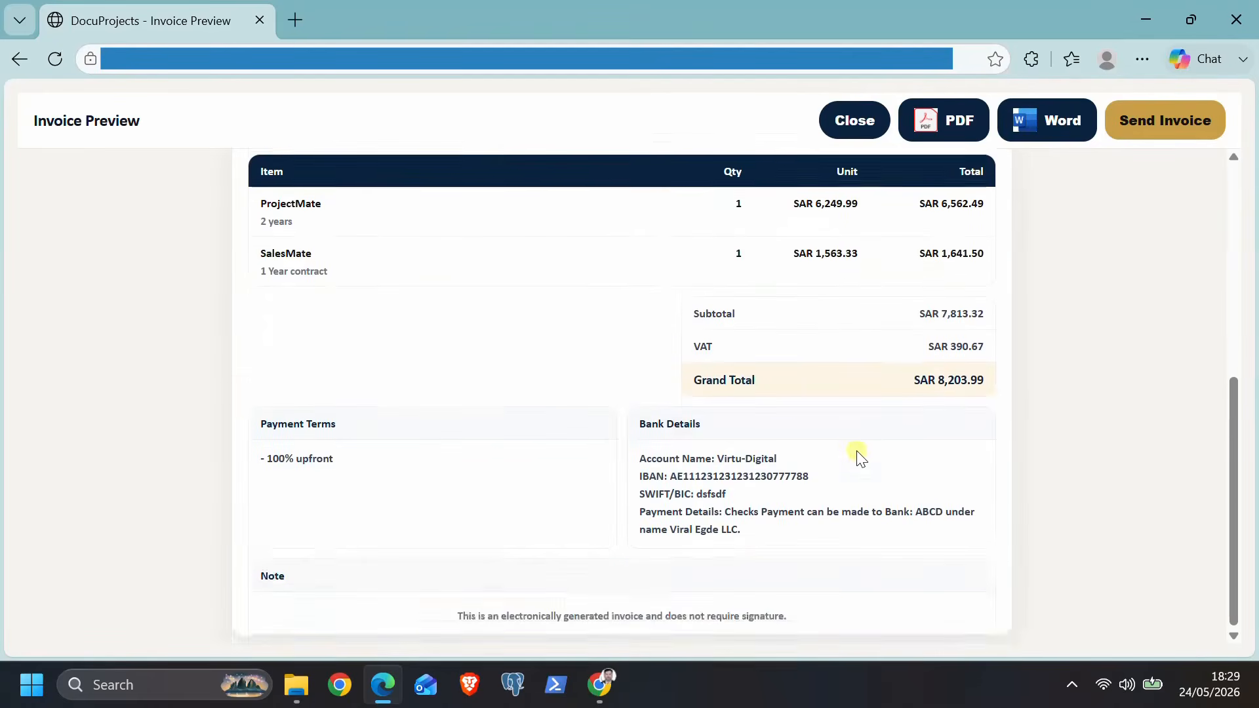
{"action": "scroll", "coordinate": [858, 456], "scroll_direction": "up", "scroll_amount": 5}
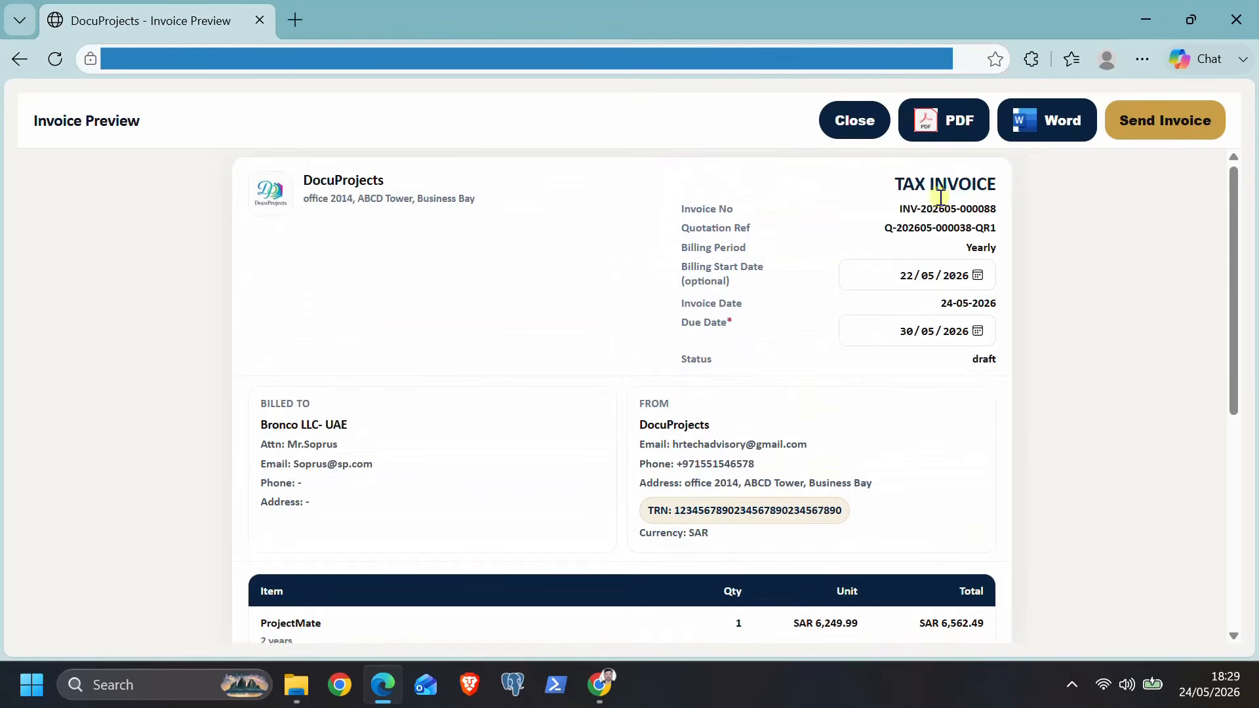
{"action": "left_click", "coordinate": [866, 125]}
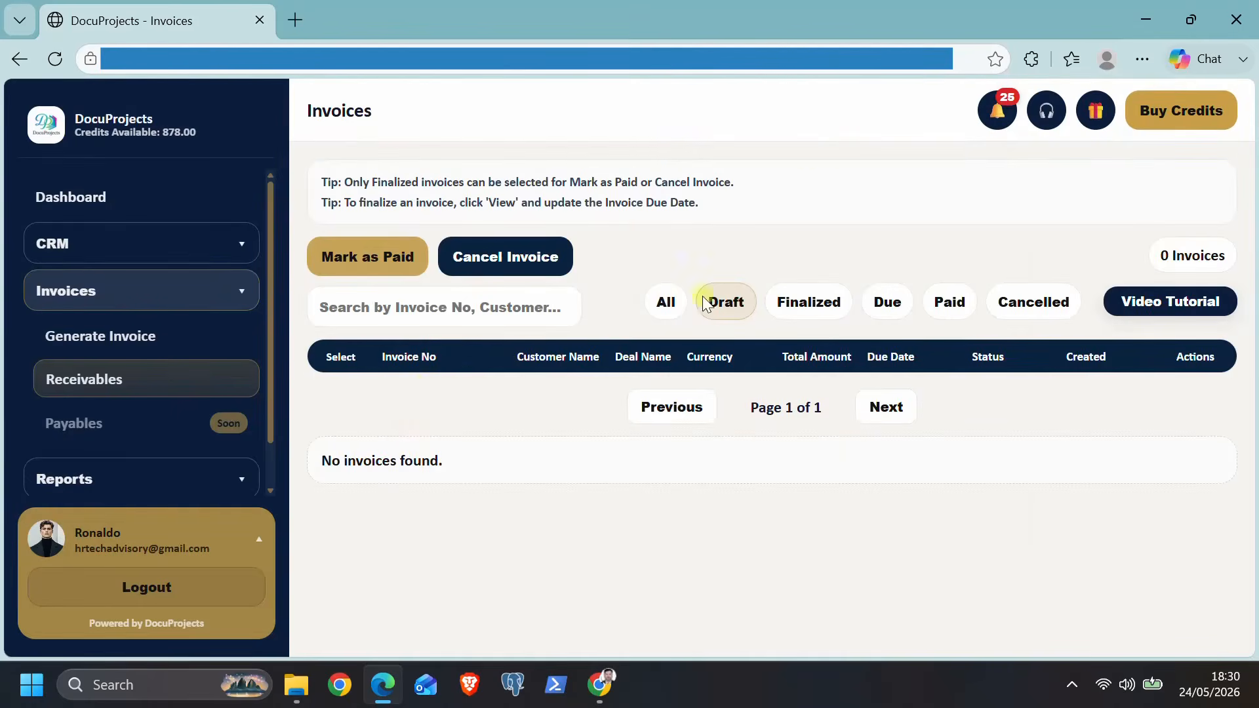
Step: Fill in a Card payment dated 14/05/2026 for marking the finalized Zoho invoice as paid, and discard the form
{"action": "left_click", "coordinate": [820, 307]}
{"action": "left_click", "coordinate": [339, 408]}
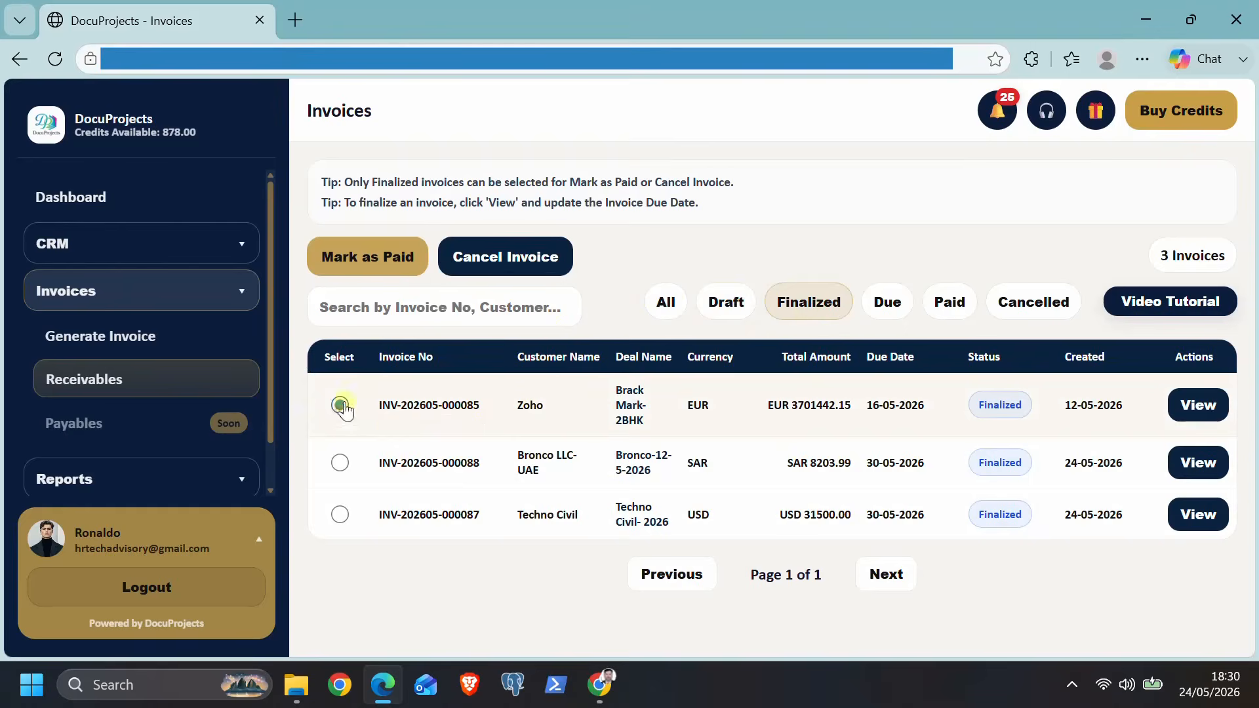
{"action": "left_click", "coordinate": [376, 255]}
{"action": "left_click", "coordinate": [594, 289]}
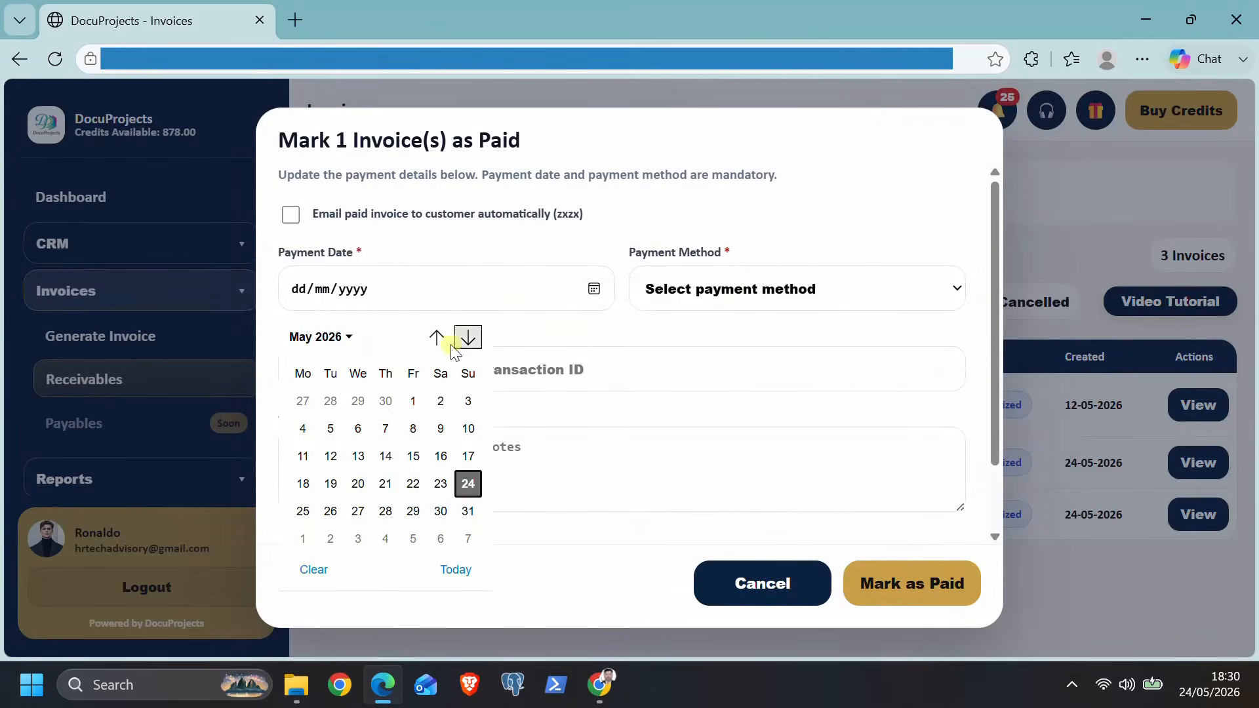
{"action": "left_click", "coordinate": [385, 456]}
{"action": "left_click", "coordinate": [724, 292]}
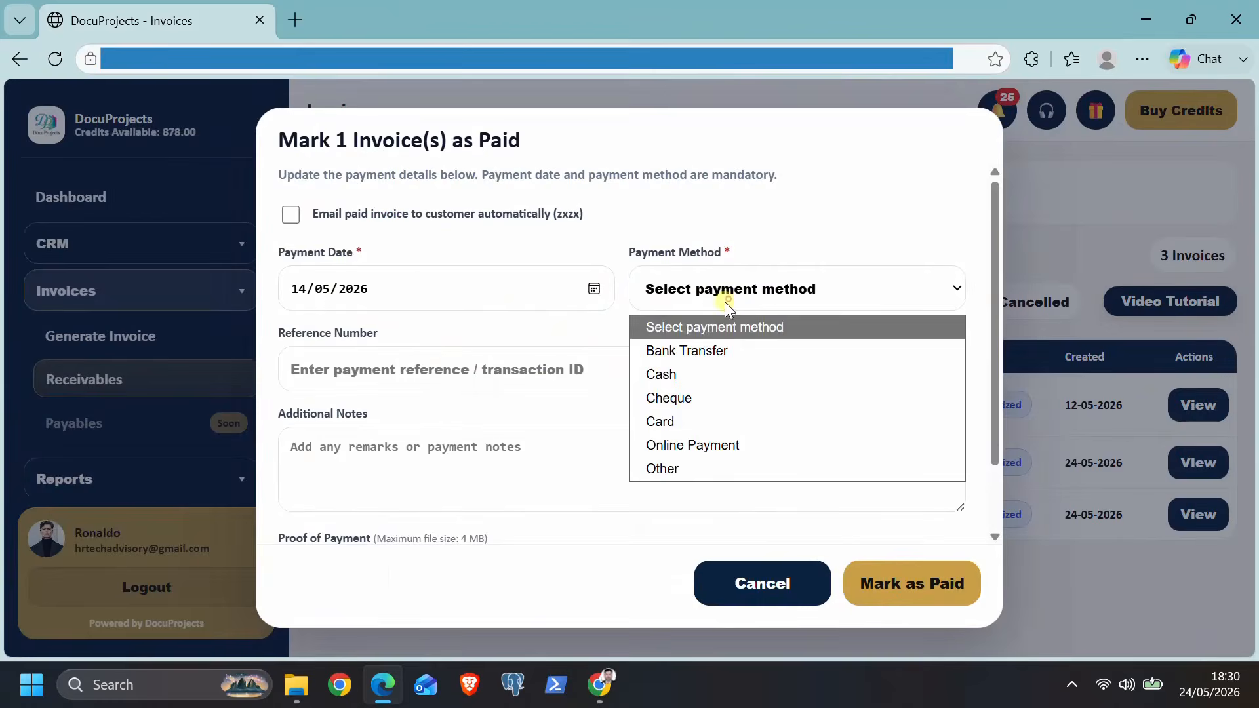
{"action": "left_click", "coordinate": [685, 411]}
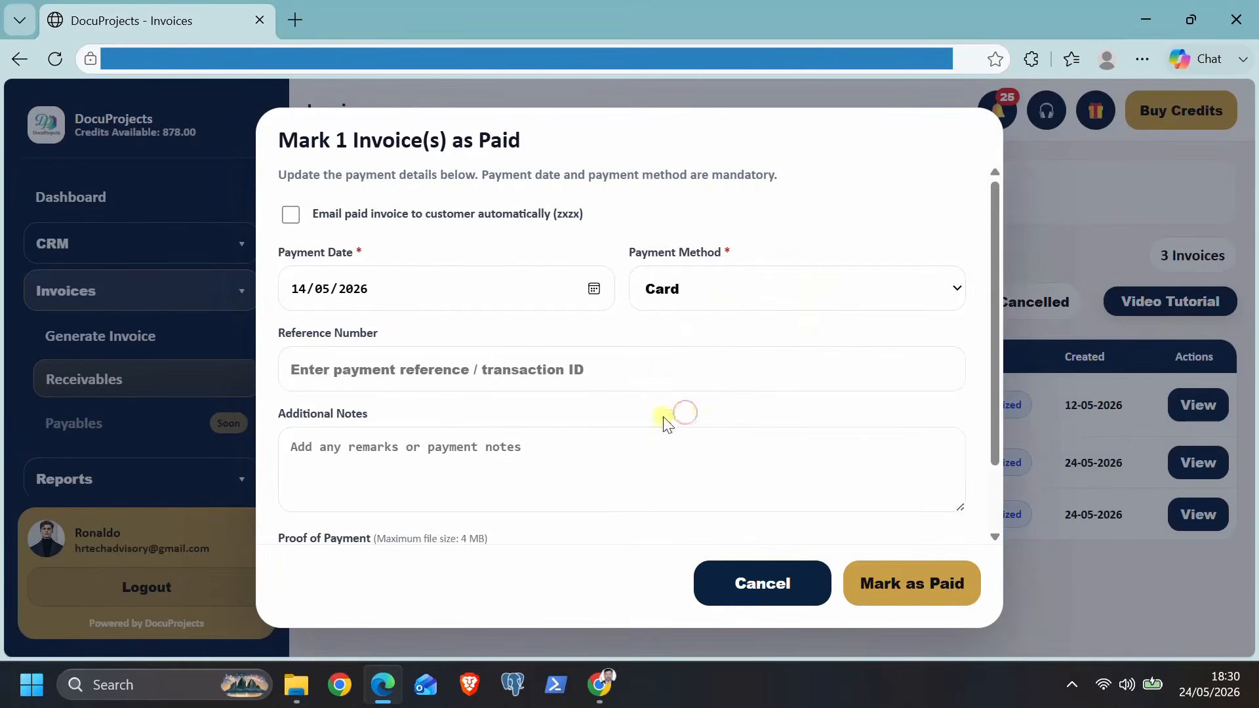
{"action": "left_click", "coordinate": [774, 583]}
Step: Start cancelling the Zoho invoice with automatic customer e-mail and the reason "aAa", and discard the cancellation form
{"action": "left_click", "coordinate": [508, 269]}
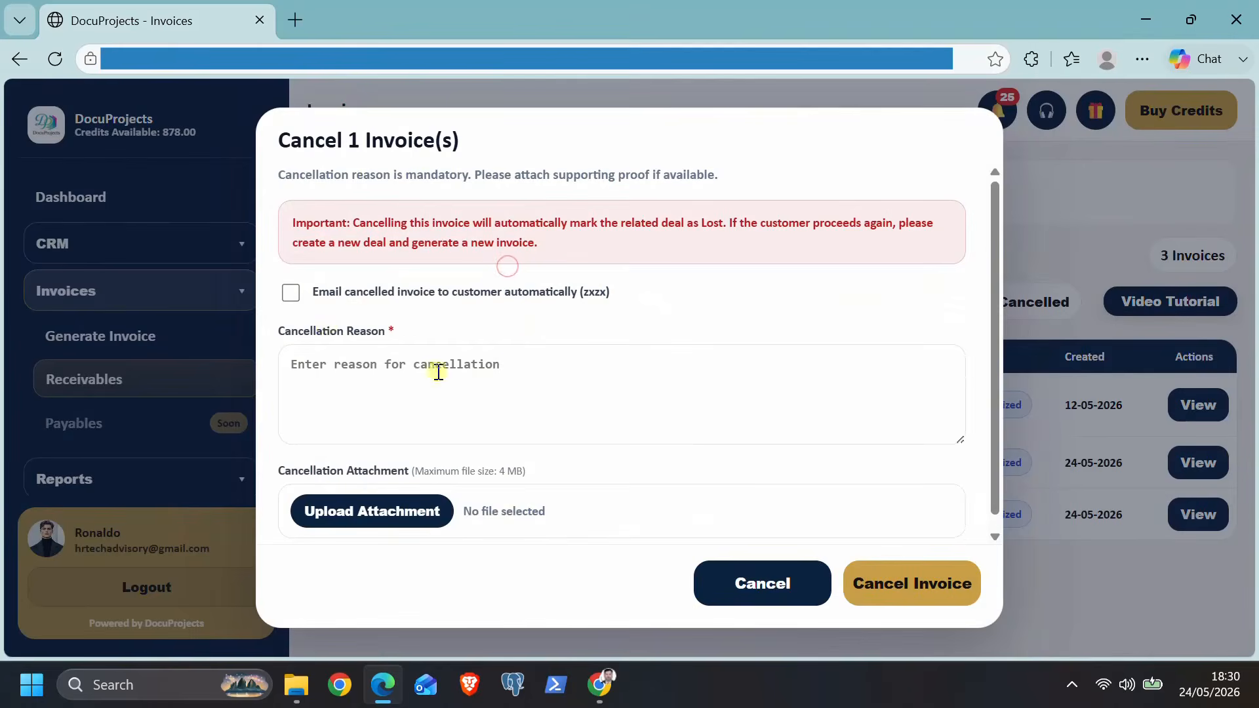
{"action": "left_click", "coordinate": [293, 295]}
{"action": "left_click", "coordinate": [341, 369]}
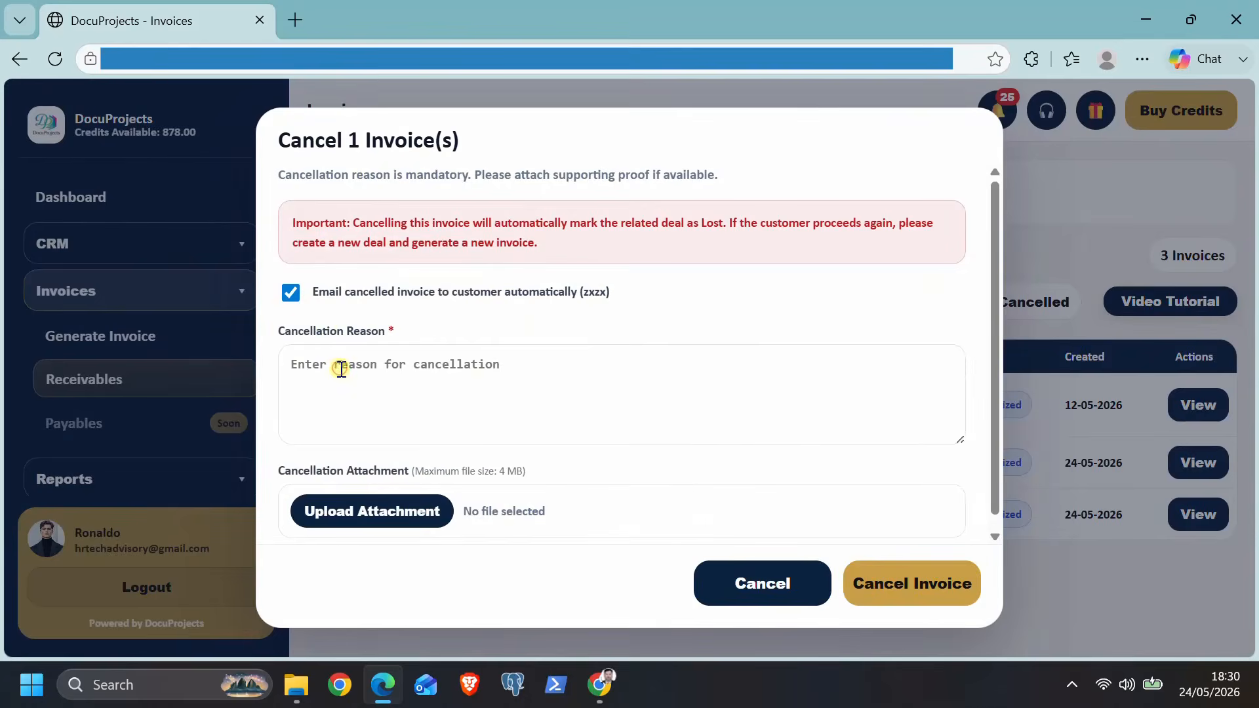
{"action": "type", "text": "aAa"}
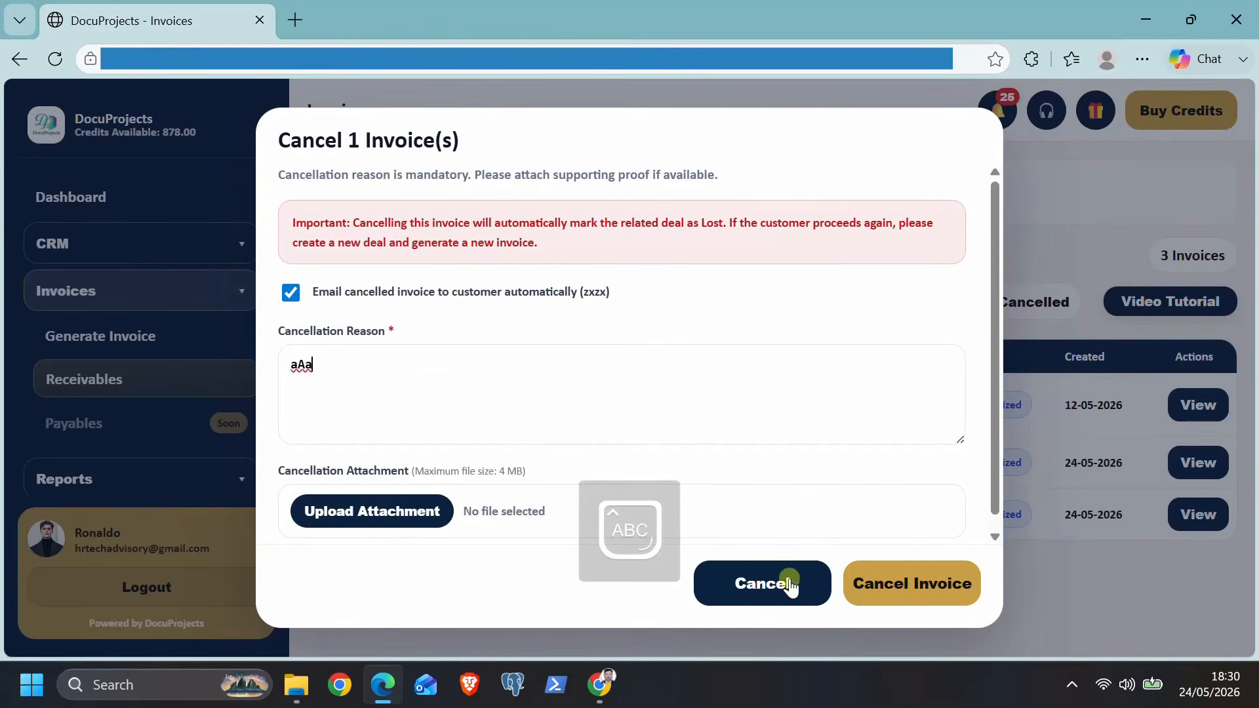
{"action": "left_click", "coordinate": [791, 584]}
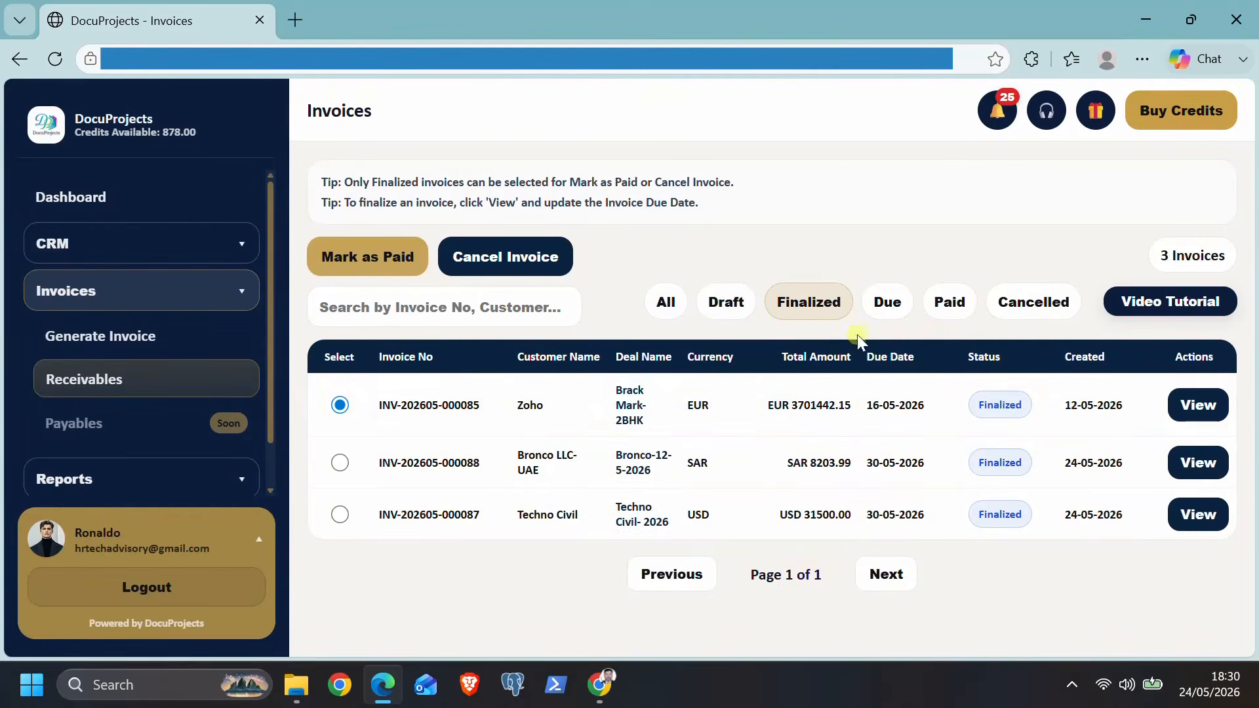
Step: Look through the cancelled invoices and the paid invoices in receivables
{"action": "left_click", "coordinate": [1028, 301]}
{"action": "scroll", "coordinate": [919, 441], "scroll_direction": "down", "scroll_amount": 5}
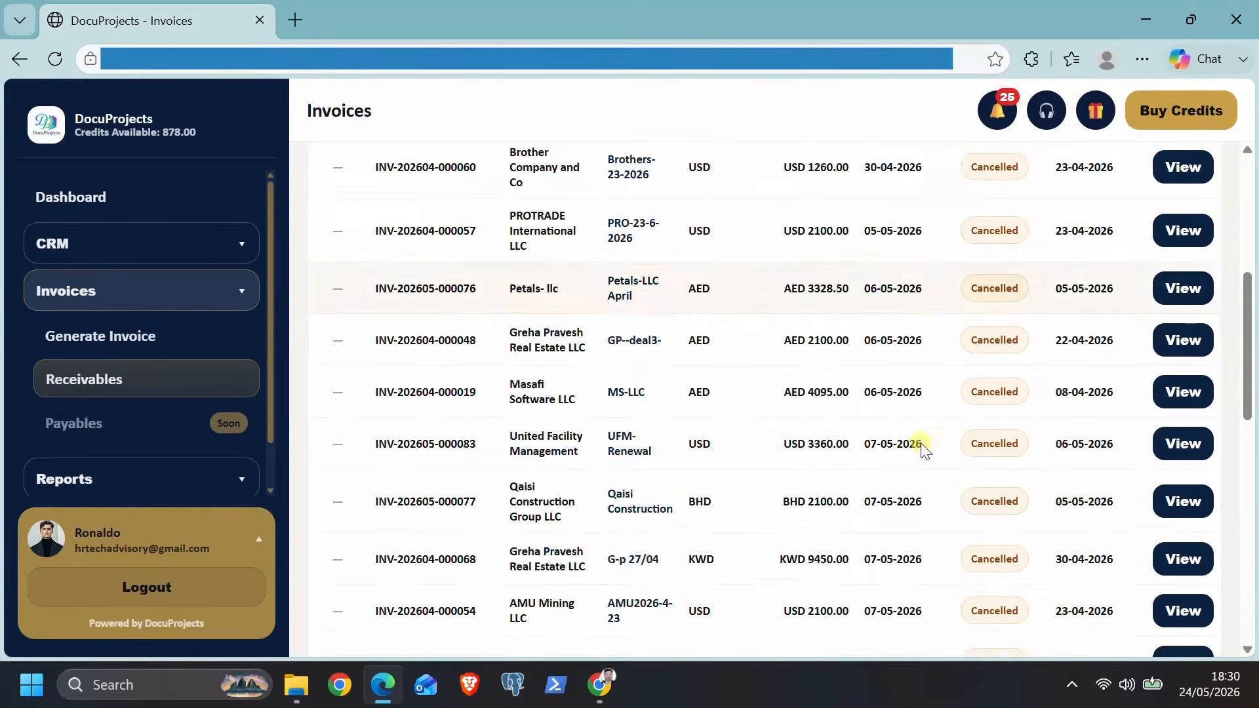
{"action": "scroll", "coordinate": [919, 442], "scroll_direction": "up", "scroll_amount": 5}
{"action": "left_click", "coordinate": [935, 302]}
{"action": "scroll", "coordinate": [911, 419], "scroll_direction": "down", "scroll_amount": 8}
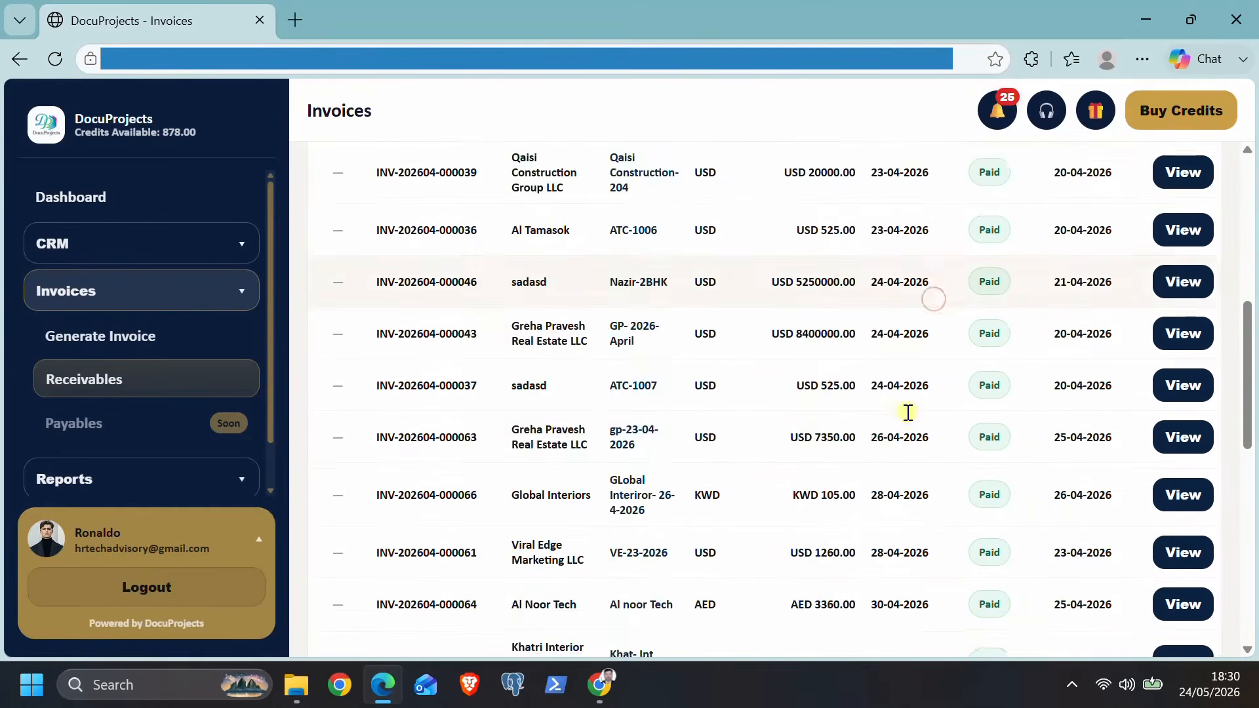
{"action": "scroll", "coordinate": [907, 494], "scroll_direction": "up", "scroll_amount": 7}
Step: Open the paid Kelog's Cafe invoice due 11-04-2026 and review its preview, items and totals
{"action": "left_click", "coordinate": [1152, 297]}
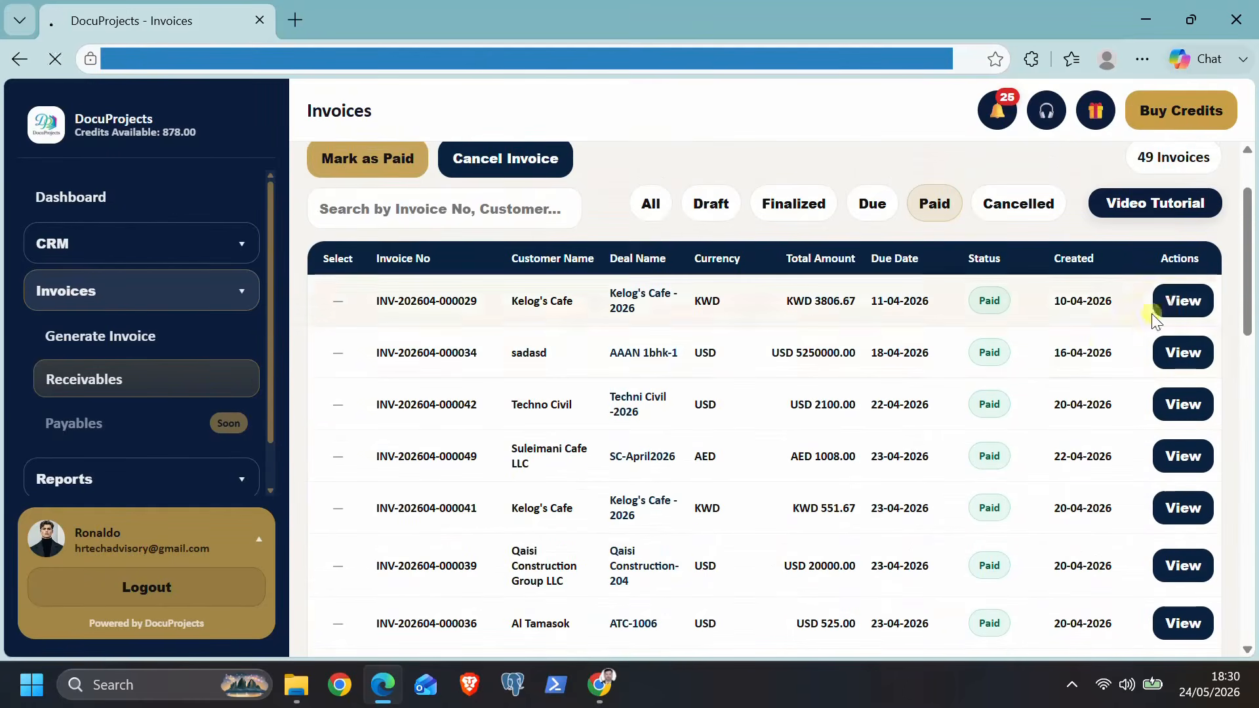
{"action": "scroll", "coordinate": [947, 346], "scroll_direction": "down", "scroll_amount": 6}
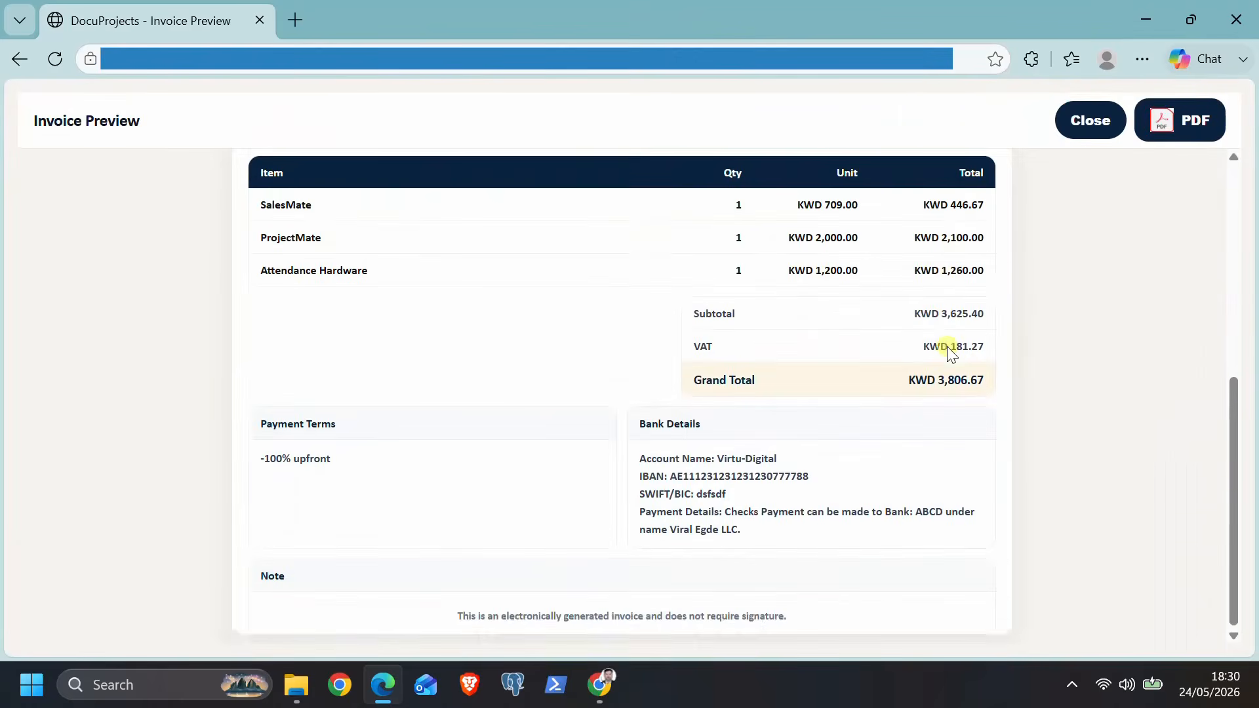
{"action": "scroll", "coordinate": [947, 346], "scroll_direction": "up", "scroll_amount": 6}
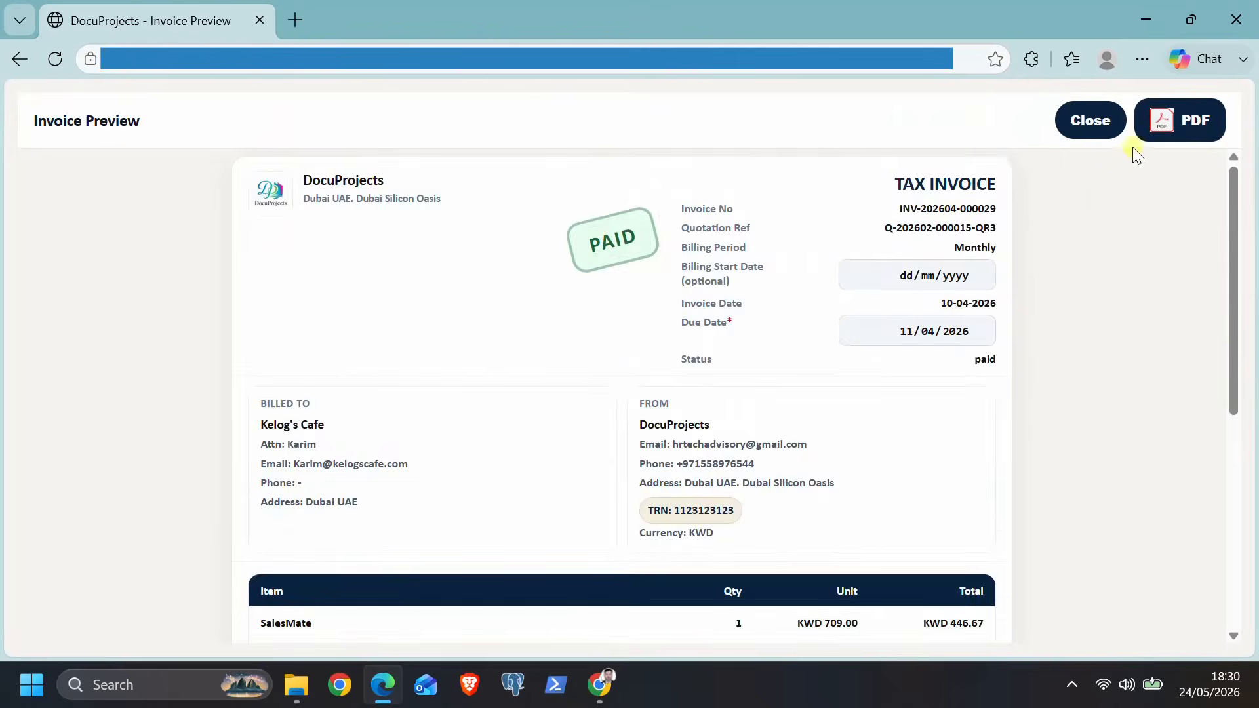
{"action": "scroll", "coordinate": [629, 400], "scroll_direction": "down", "scroll_amount": 4}
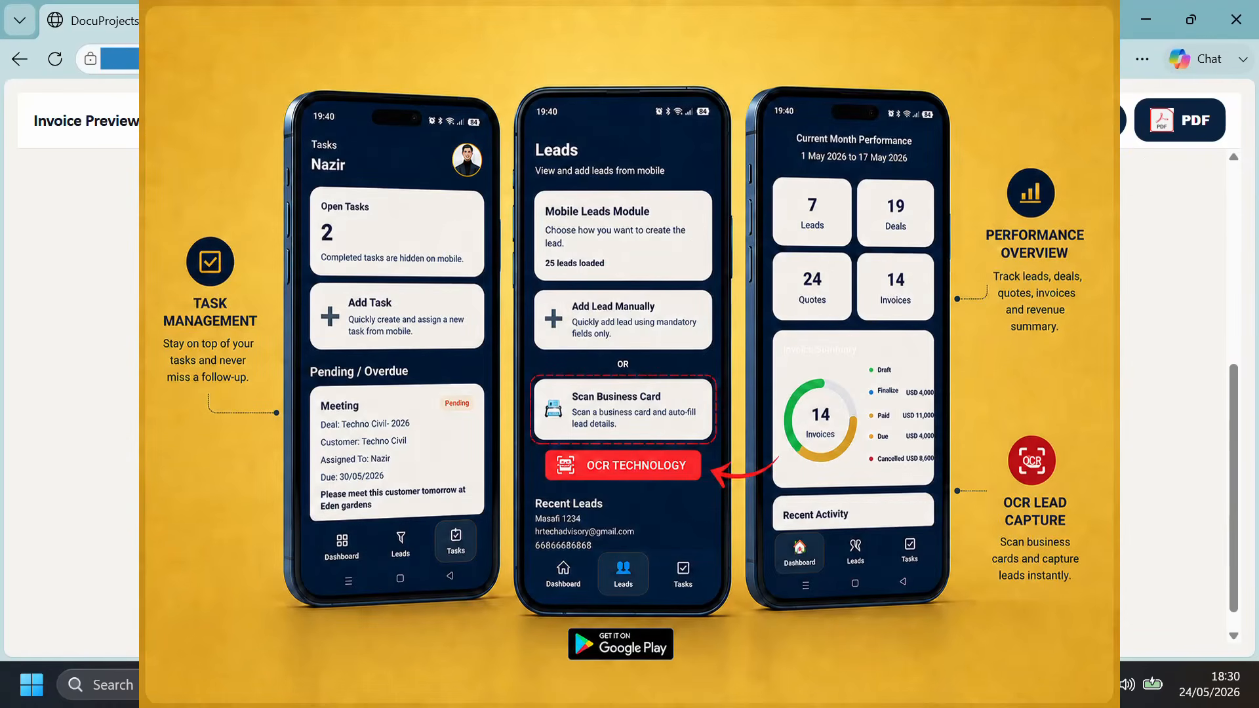